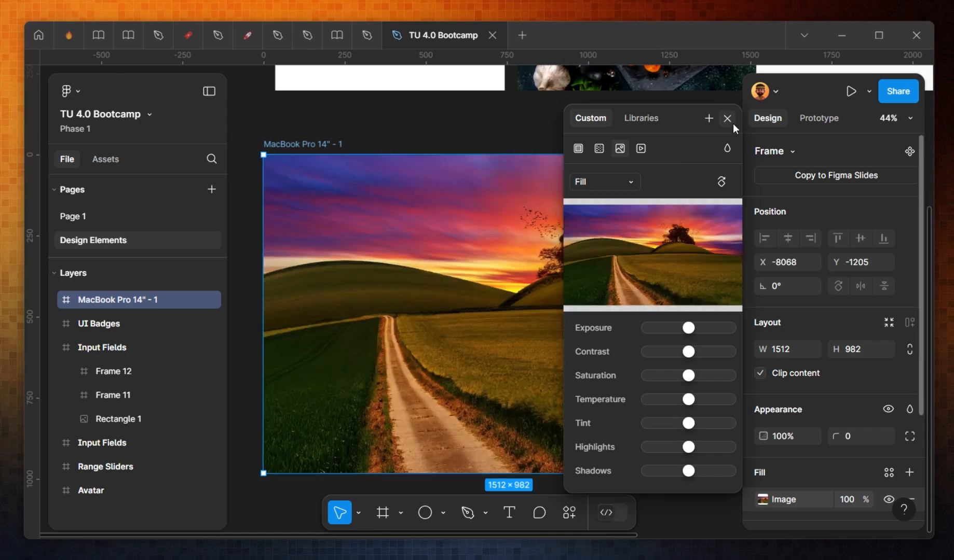
# Step: Undo the image fill applied to the MacBook Pro 14" - 1 frame
pyautogui.click(728, 119)
pyautogui.click(492, 138)
pyautogui.moveTo(571, 135)
pyautogui.mouseDown()
pyautogui.moveTo(492, 138)
pyautogui.moveTo(578, 137)
pyautogui.mouseUp()
pyautogui.click(478, 289)
pyautogui.hotkey('ctrl', 'z')
pyautogui.hotkey('ctrl', 'z')
pyautogui.hotkey('ctrl', 'z')
pyautogui.hotkey('ctrl', 'z')
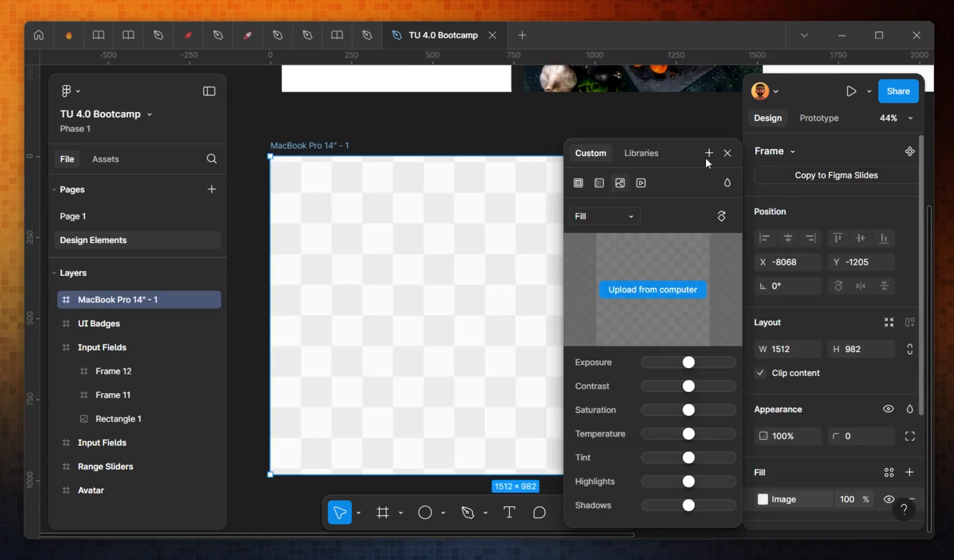
pyautogui.click(722, 158)
pyautogui.hotkey('ctrl', 'z')
pyautogui.hotkey('ctrl', 'z')
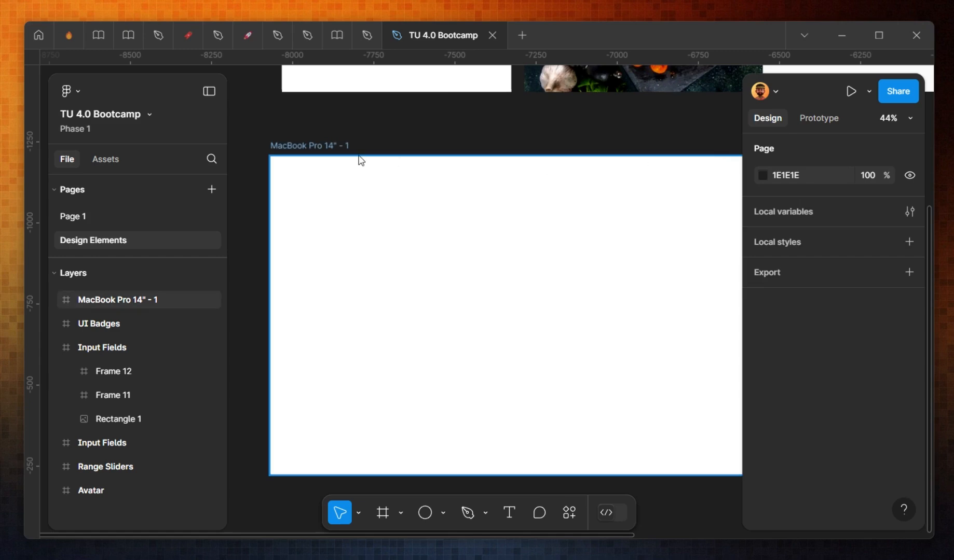
# Step: Draw a rectangle covering the whole MacBook Pro 14" - 1 frame, 1512 × 982
pyautogui.click(344, 147)
pyautogui.click(338, 135)
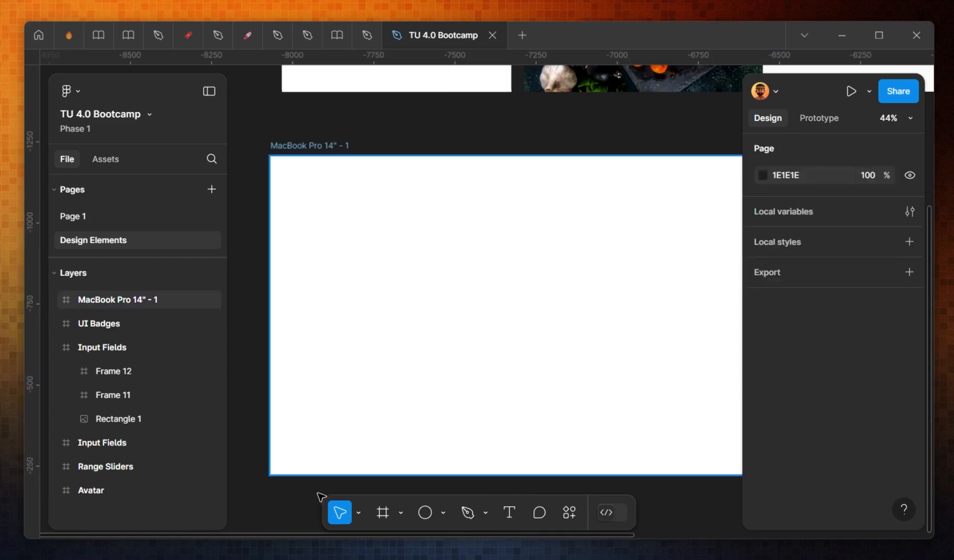
pyautogui.click(444, 513)
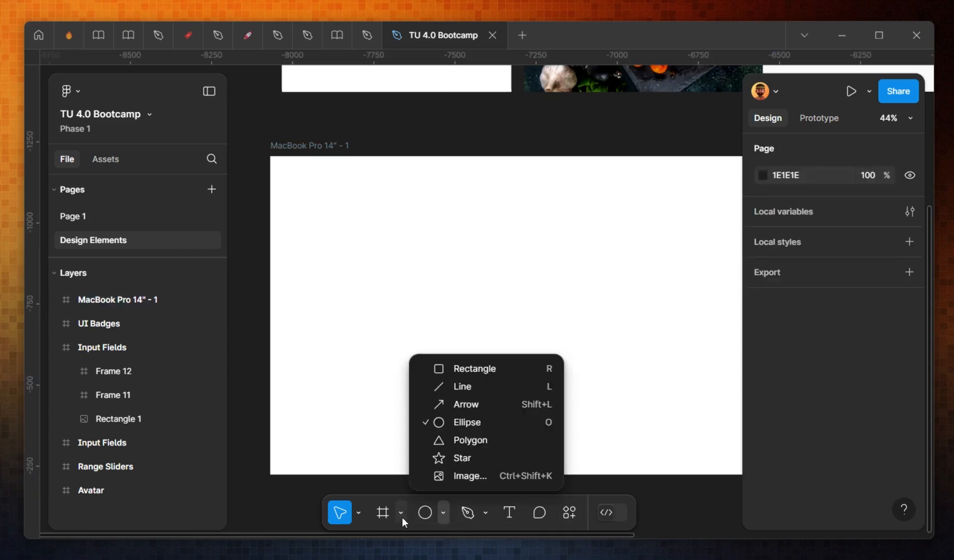
pyautogui.click(464, 368)
pyautogui.moveTo(270, 157)
pyautogui.mouseDown()
pyautogui.moveTo(722, 440)
pyautogui.moveTo(703, 475)
pyautogui.mouseUp()
pyautogui.moveTo(723, 400)
pyautogui.mouseDown()
pyautogui.moveTo(639, 403)
pyautogui.moveTo(675, 373)
pyautogui.mouseUp()
pyautogui.hscroll(-3, 430, 341)
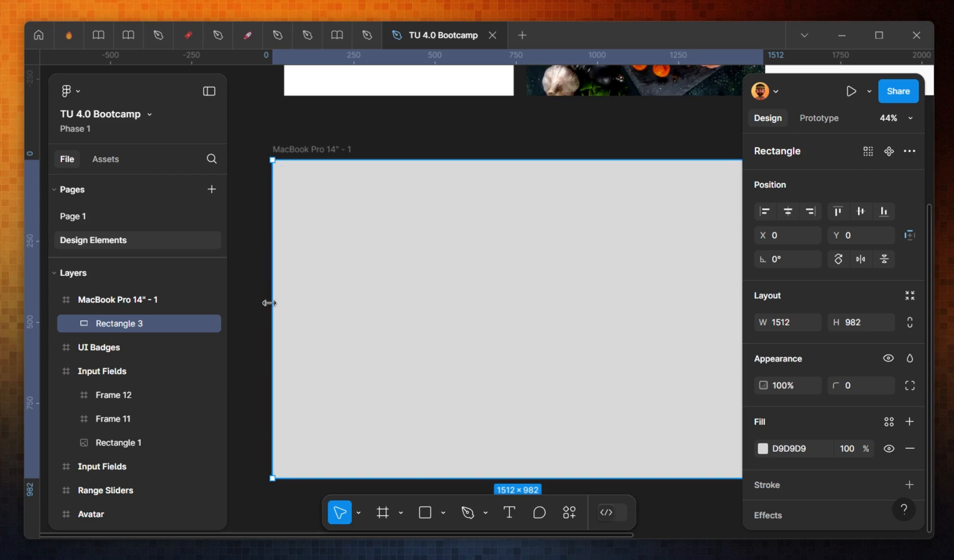
# Step: Fill the rectangle with the image 1358320.png from the wallpapers folder
pyautogui.click(762, 449)
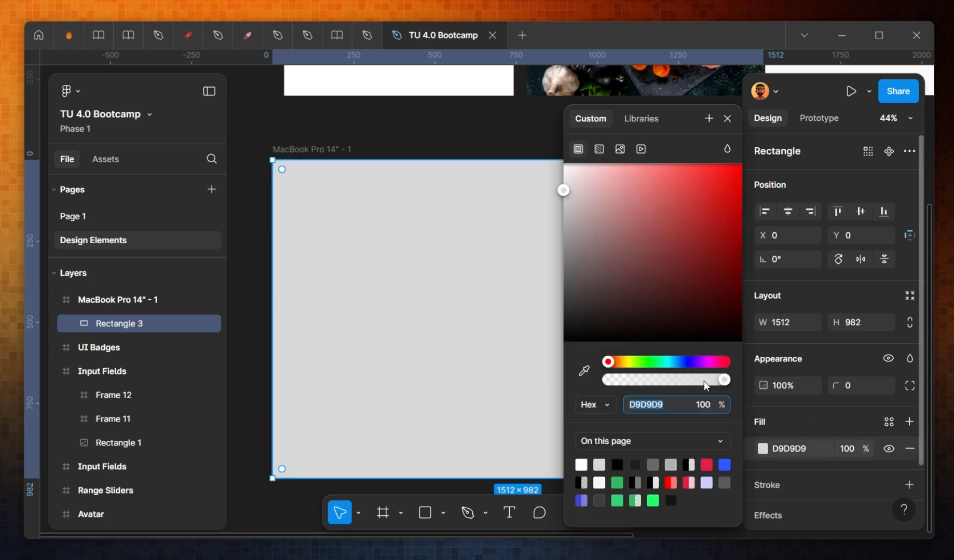
pyautogui.click(619, 149)
pyautogui.click(663, 253)
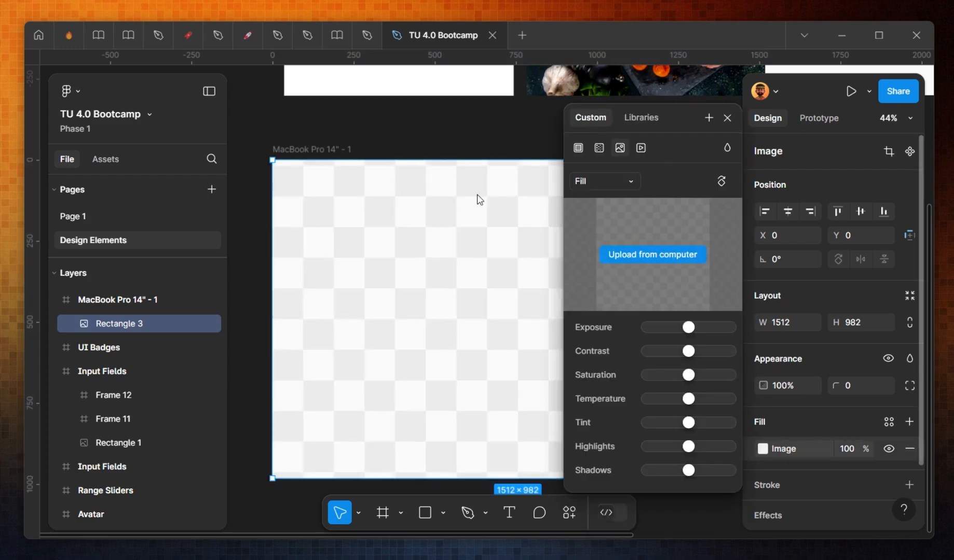
pyautogui.click(434, 337)
pyautogui.scroll(-8, 470, 346)
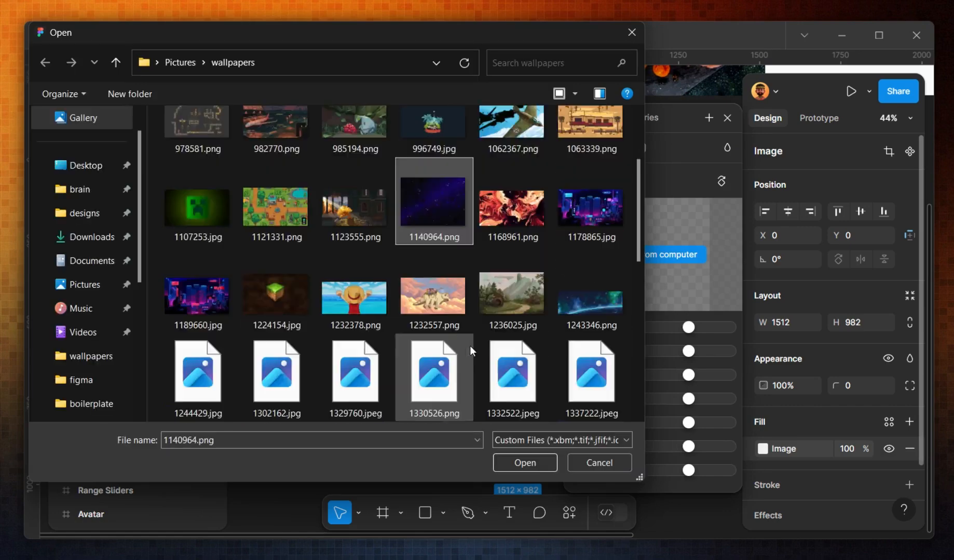
pyautogui.click(529, 250)
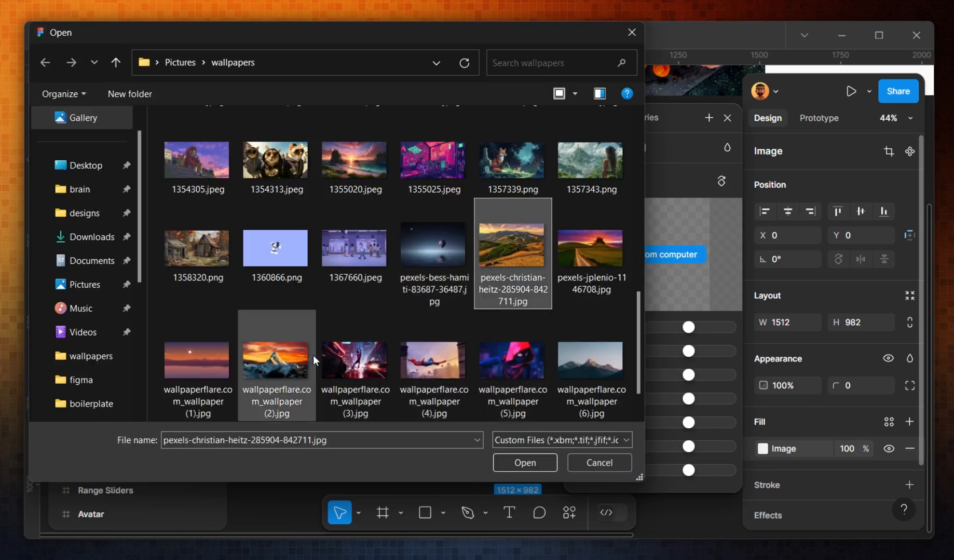
pyautogui.click(205, 248)
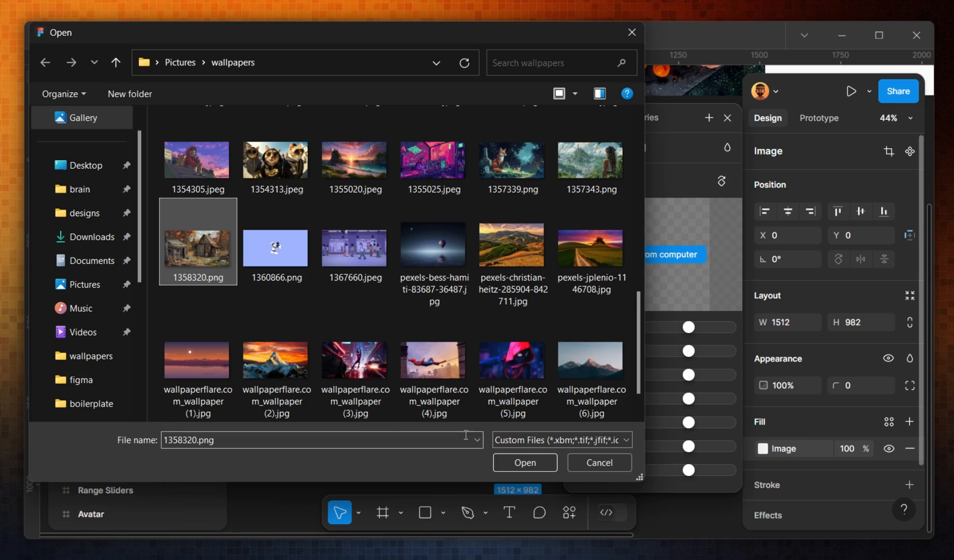
pyautogui.click(525, 462)
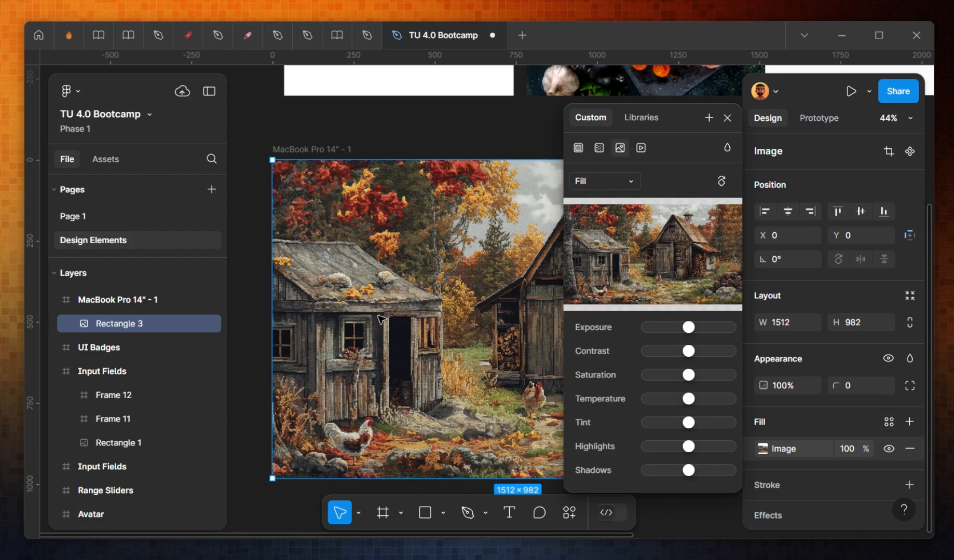
# Step: Add a black 000000 fill layer above the image and set its opacity to 62%
pyautogui.click(826, 416)
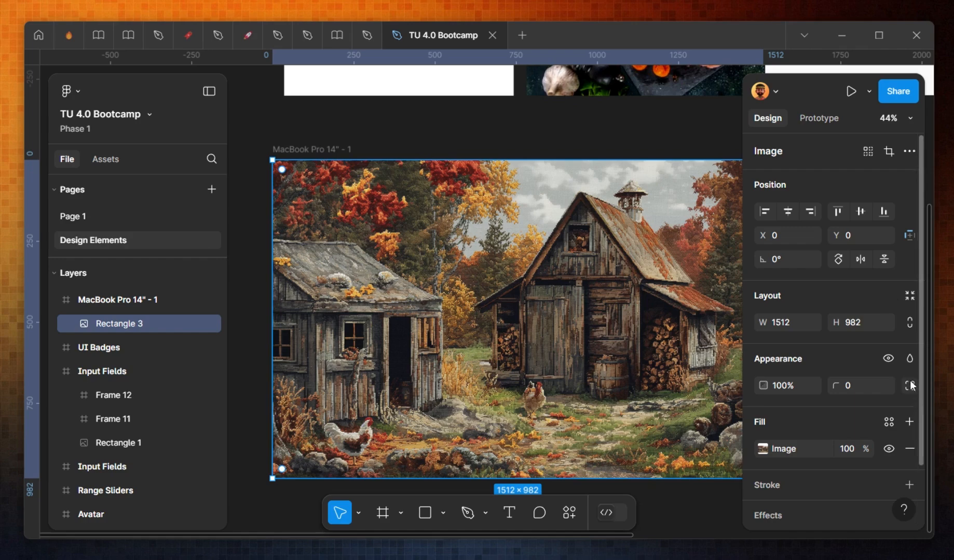
pyautogui.click(909, 422)
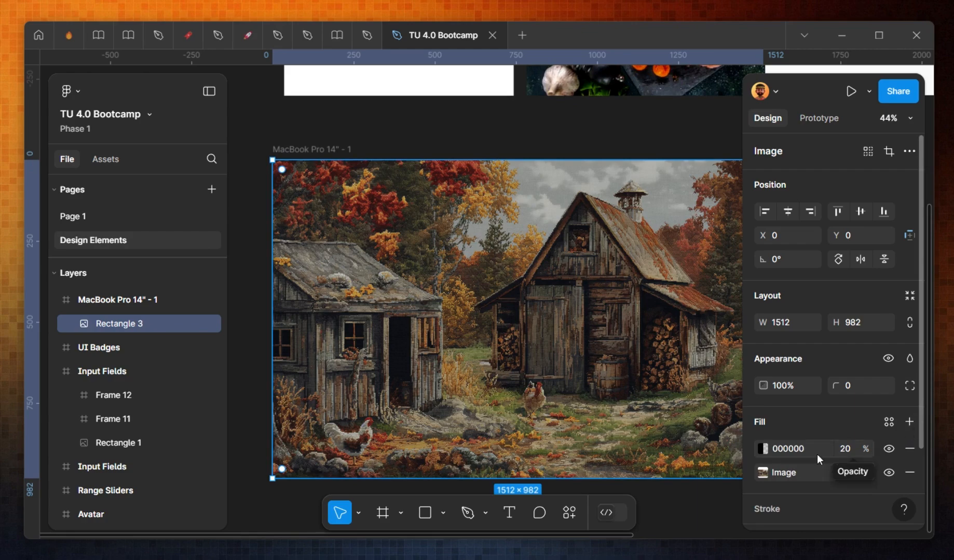
pyautogui.click(844, 450)
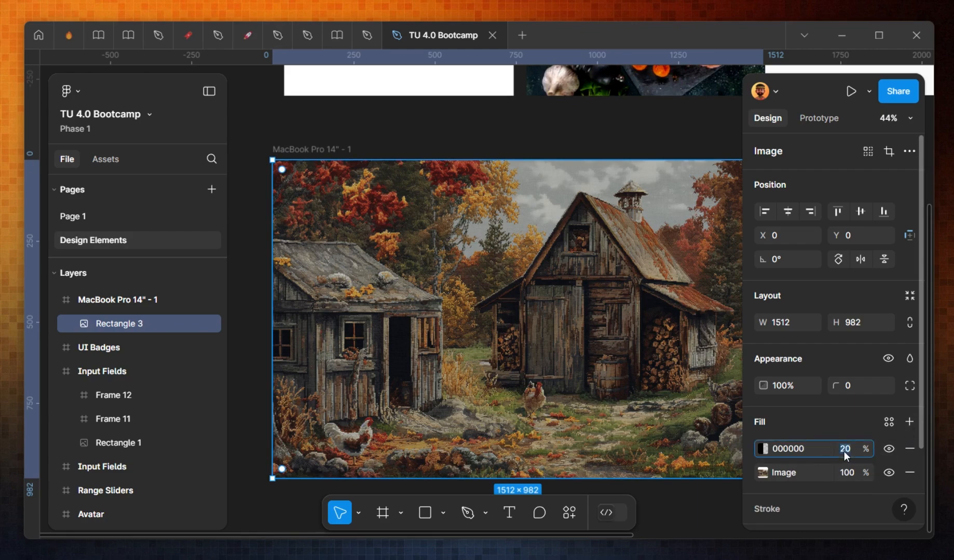
pyautogui.click(760, 449)
pyautogui.moveTo(617, 381); pyautogui.dragTo(680, 387)
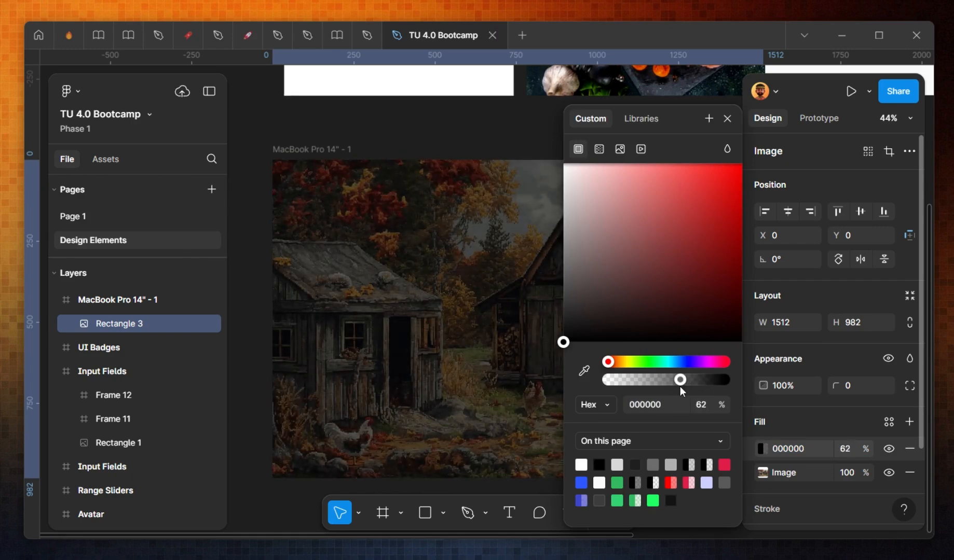
# Step: Set the overlay fill colour to FF0000 and its blend mode to Soft light
pyautogui.moveTo(774, 157); pyautogui.dragTo(782, 153)
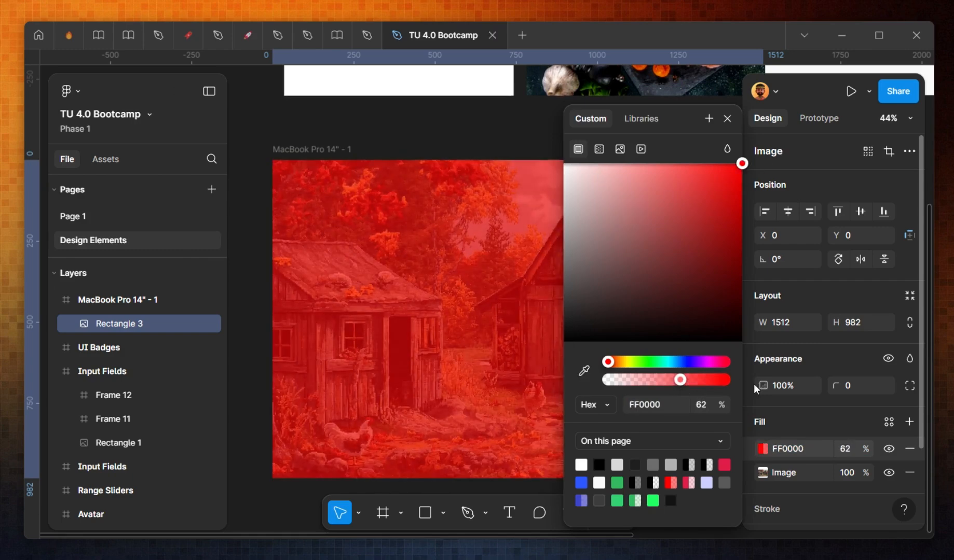
pyautogui.click(728, 150)
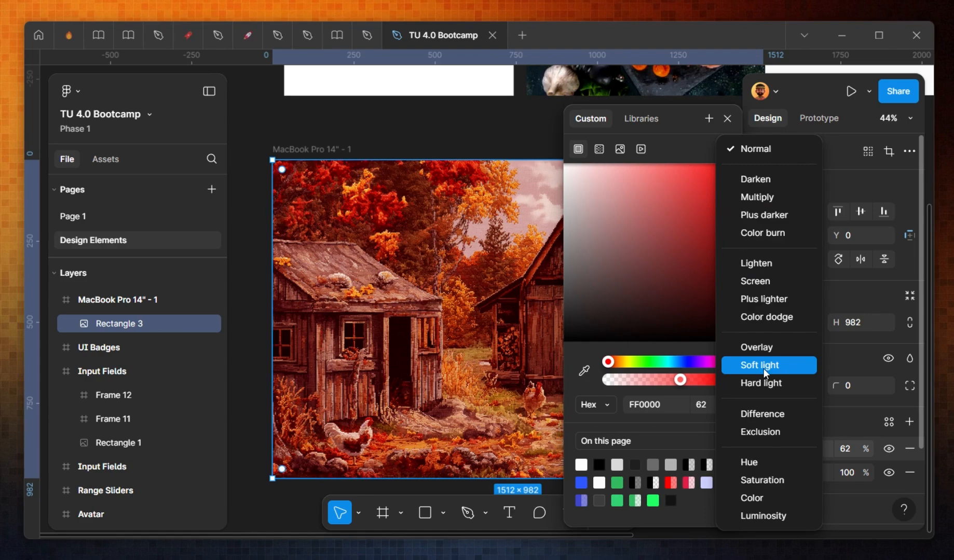
pyautogui.click(758, 366)
# Step: Set the overlay fill to black 000000 at 100% opacity and close the colour picker
pyautogui.click(620, 362)
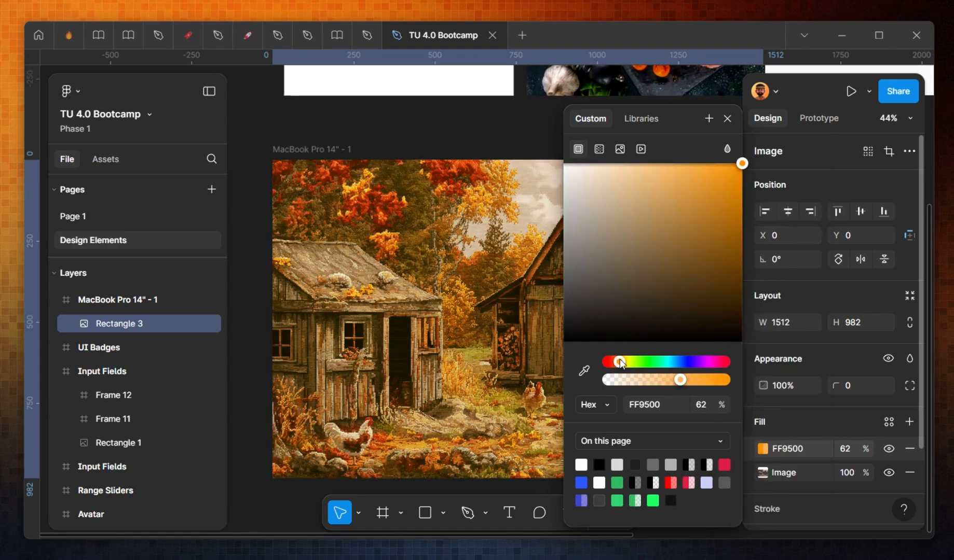
pyautogui.moveTo(622, 363)
pyautogui.mouseDown()
pyautogui.moveTo(727, 366)
pyautogui.moveTo(612, 363)
pyautogui.mouseUp()
pyautogui.moveTo(565, 315); pyautogui.dragTo(487, 384)
pyautogui.click(630, 258)
pyautogui.moveTo(563, 331); pyautogui.dragTo(527, 371)
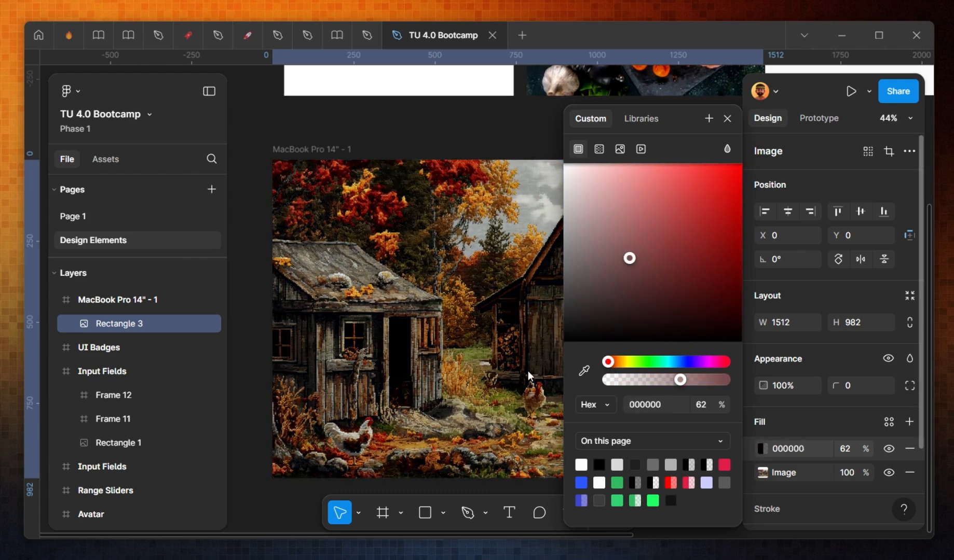
pyautogui.moveTo(680, 380); pyautogui.dragTo(729, 384)
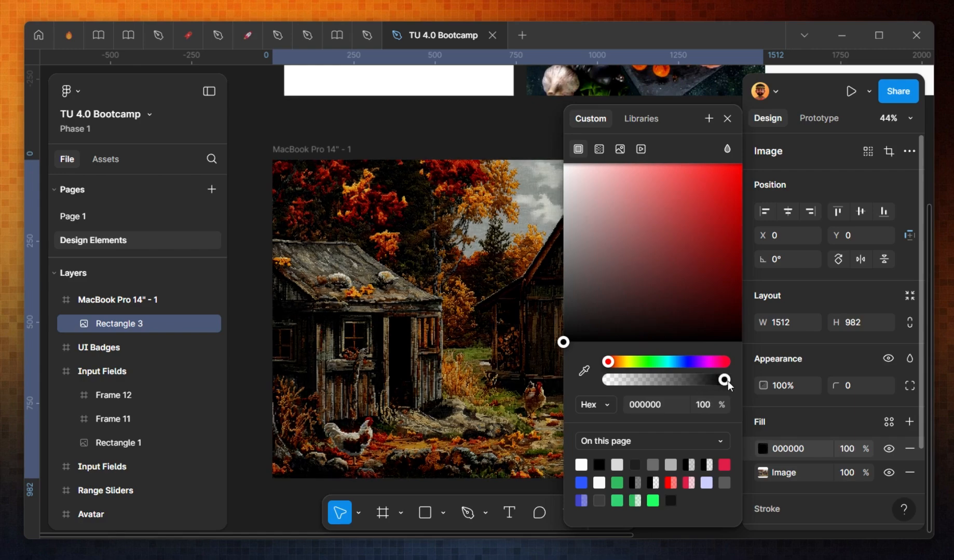
pyautogui.press('Escape')
pyautogui.press('Escape')
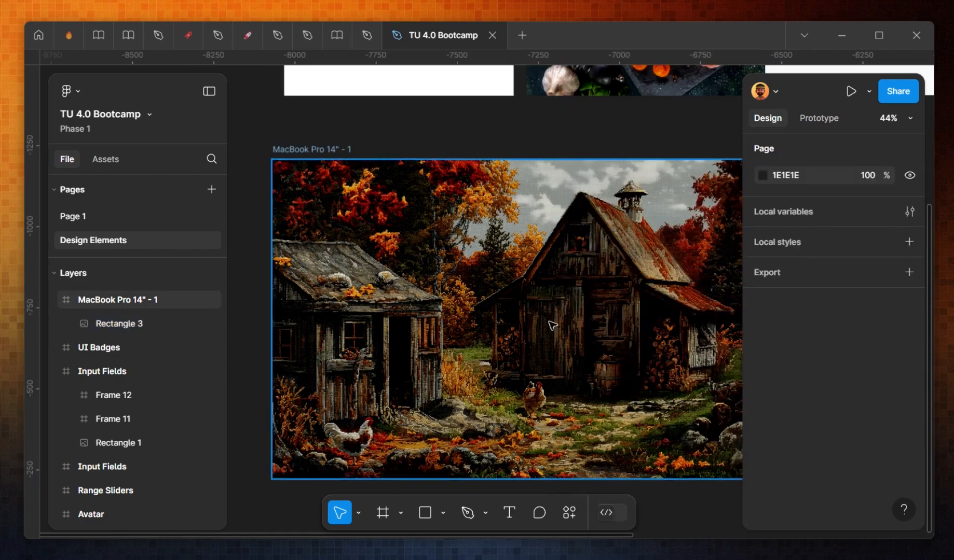
# Step: Add a text layer reading "Night Ahead" on two lines over the image
pyautogui.scroll(-5, 560, 264)
pyautogui.press('t')
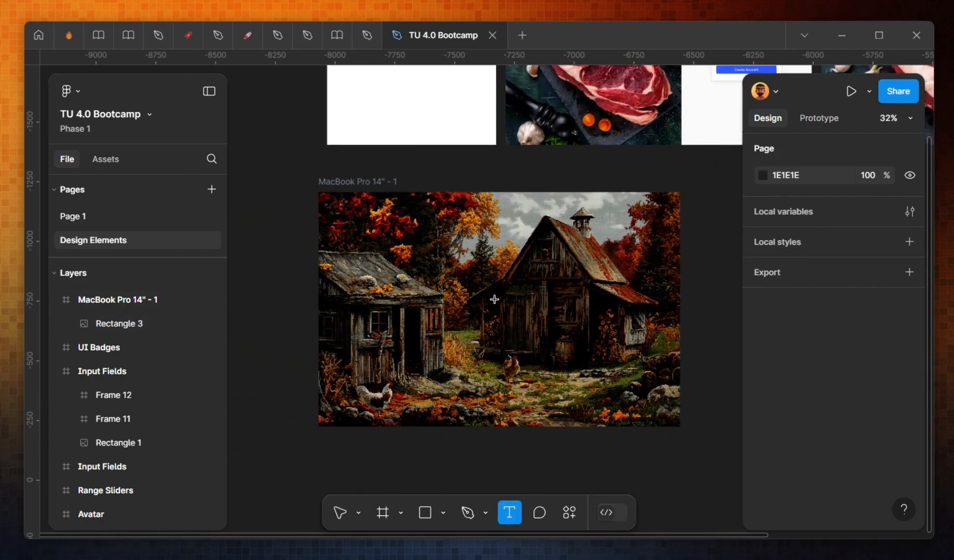
pyautogui.click(494, 299)
pyautogui.write('Night')
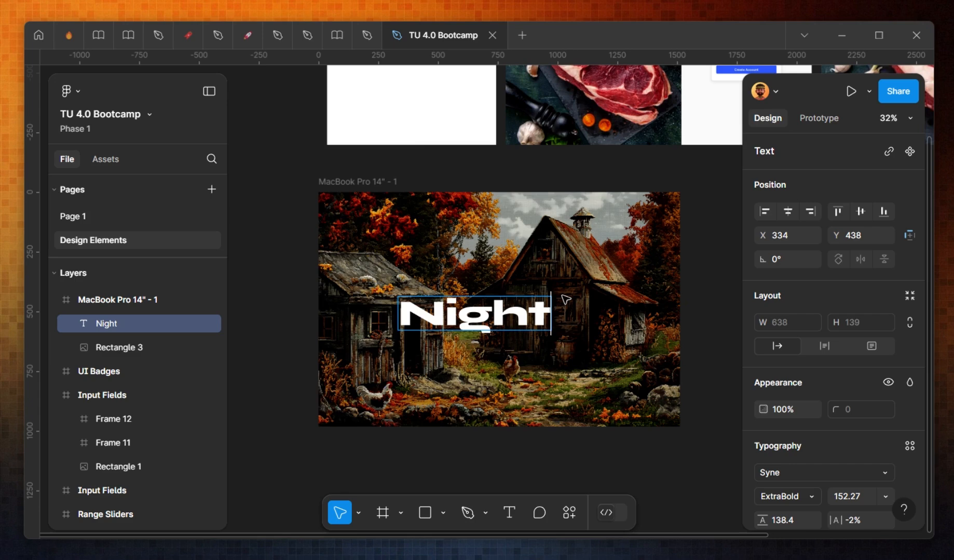
pyautogui.press('Return')
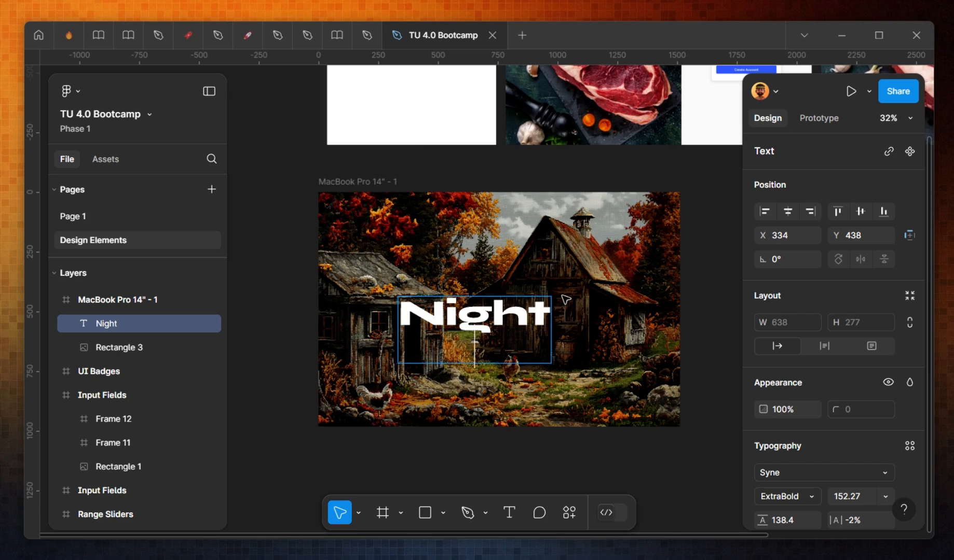
pyautogui.write('Ahead')
pyautogui.press('Escape')
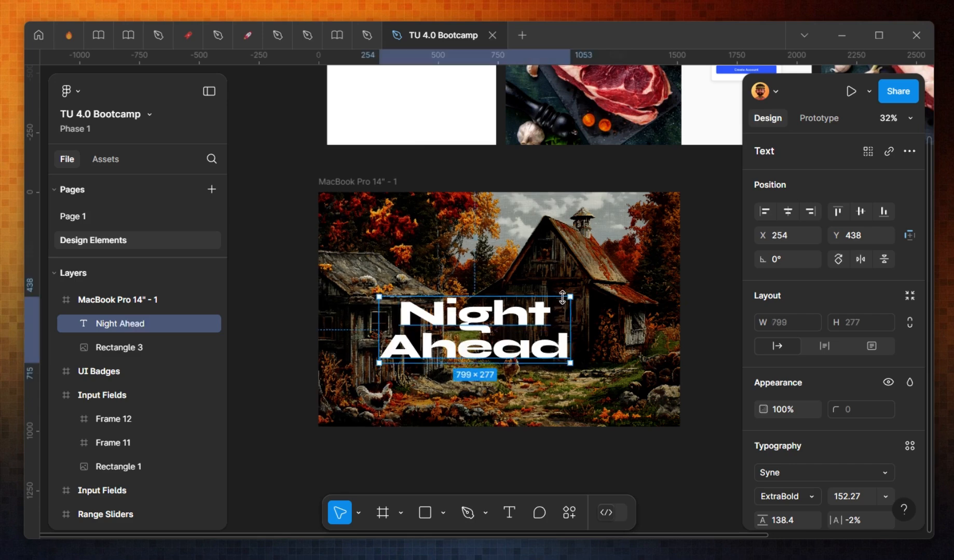
# Step: Center the heading text horizontally and vertically within the frame
pyautogui.click(788, 212)
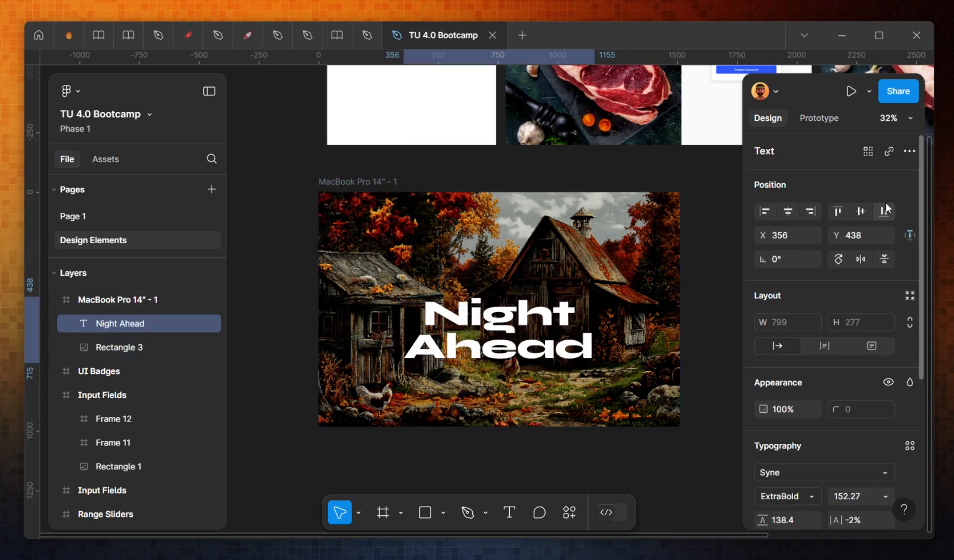
pyautogui.click(860, 212)
pyautogui.scroll(3, 537, 335)
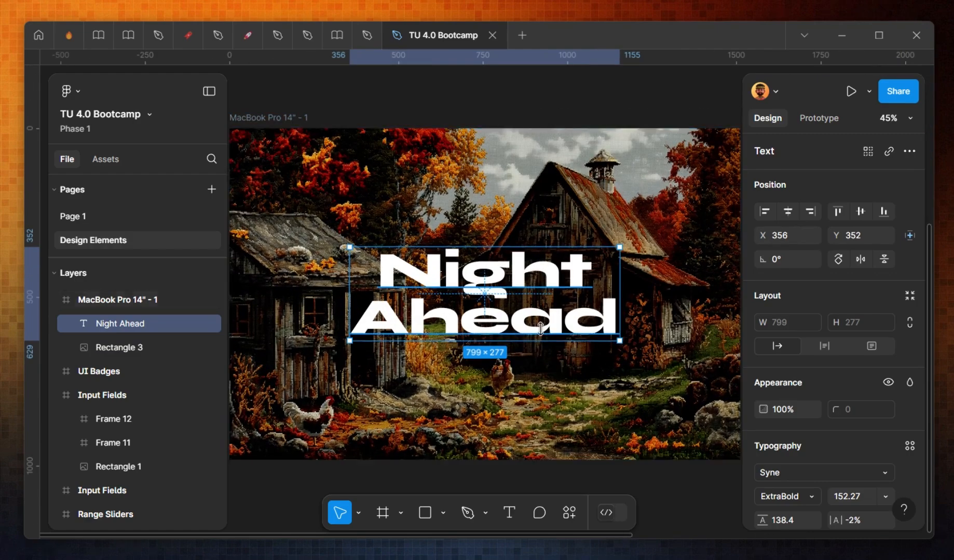
# Step: Duplicate the heading and move the copy below it
pyautogui.hotkey('ctrl', 'd')
pyautogui.moveTo(539, 329); pyautogui.dragTo(540, 415)
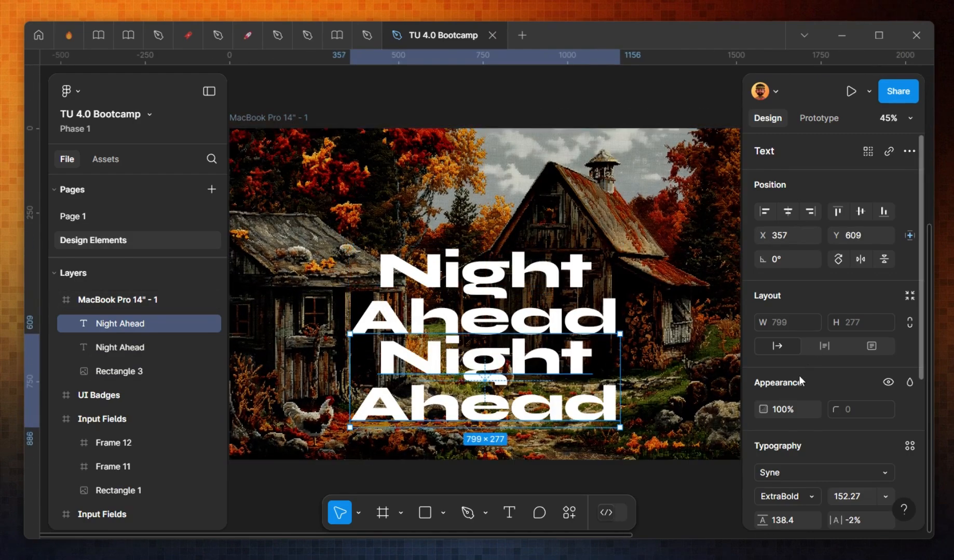
# Step: Set the copied text's font size to 22 and its weight to Regular
pyautogui.click(850, 501)
pyautogui.write('22')
pyautogui.press('Return')
pyautogui.click(807, 497)
pyautogui.click(810, 465)
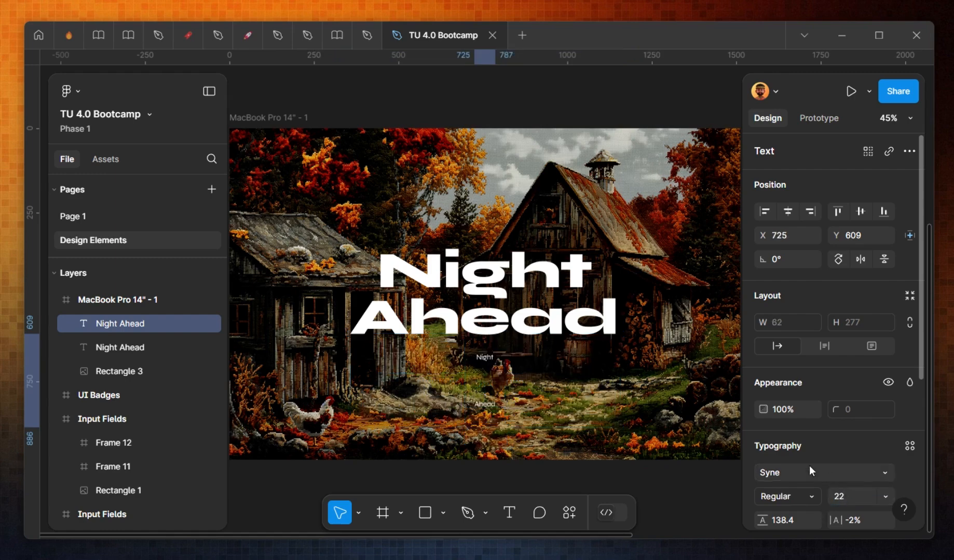
# Step: Change the copied text's font to Inter
pyautogui.click(787, 479)
pyautogui.write('int')
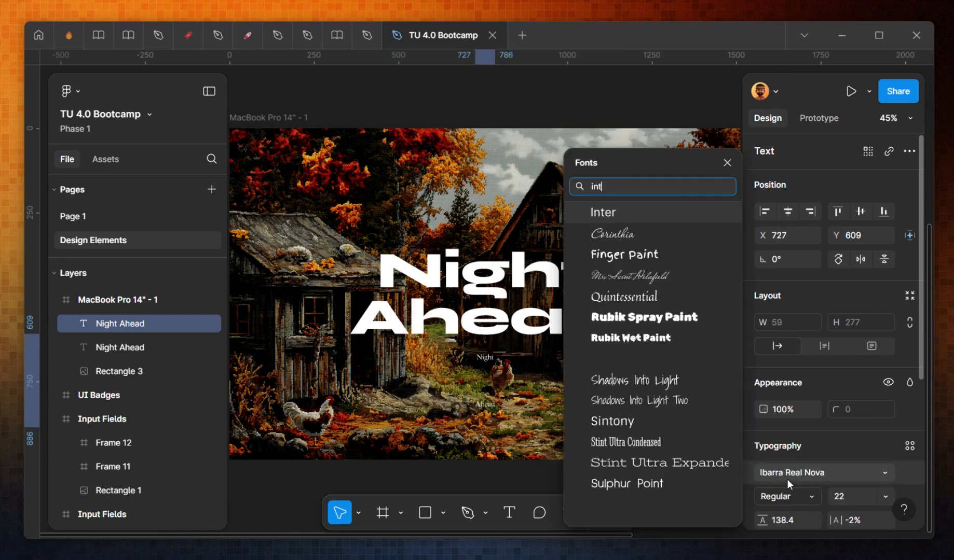
pyautogui.press('Return')
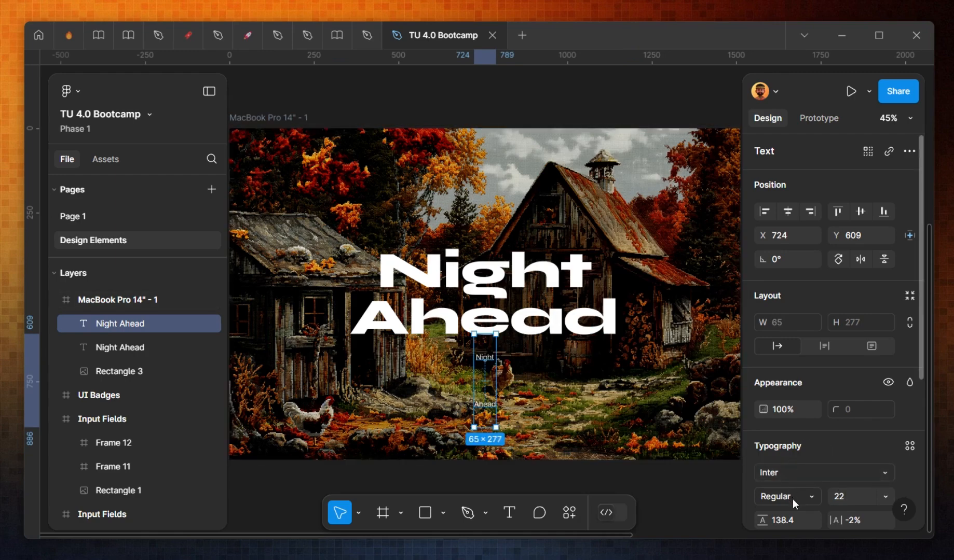
# Step: Left-align the copied text and set its line height to Auto
pyautogui.scroll(-2, 792, 499)
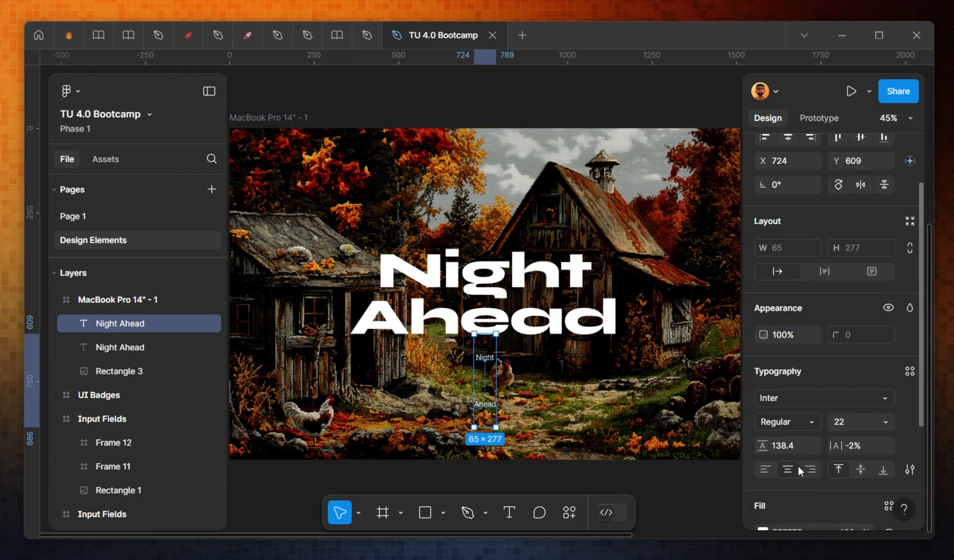
pyautogui.click(769, 470)
pyautogui.click(801, 446)
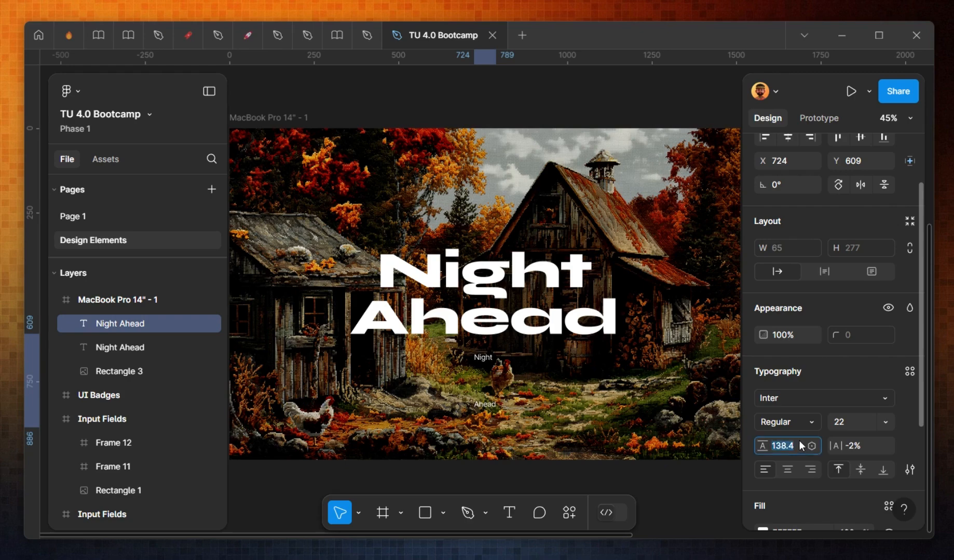
pyautogui.press('BackSpace')
pyautogui.press('Return')
# Step: Widen the small text box to about 524 × 113 and place it below the heading
pyautogui.scroll(3, 463, 363)
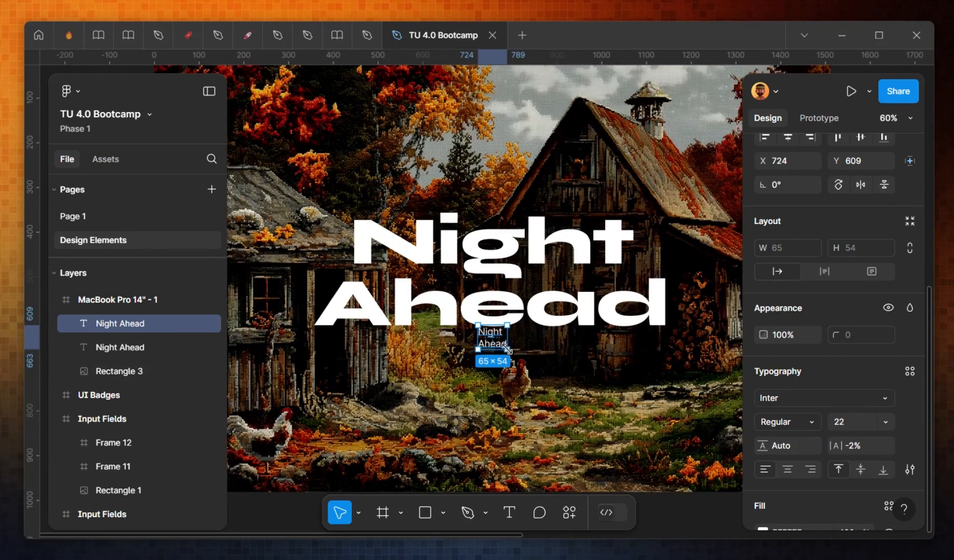
pyautogui.moveTo(507, 349); pyautogui.dragTo(711, 375)
pyautogui.moveTo(603, 365); pyautogui.dragTo(500, 383)
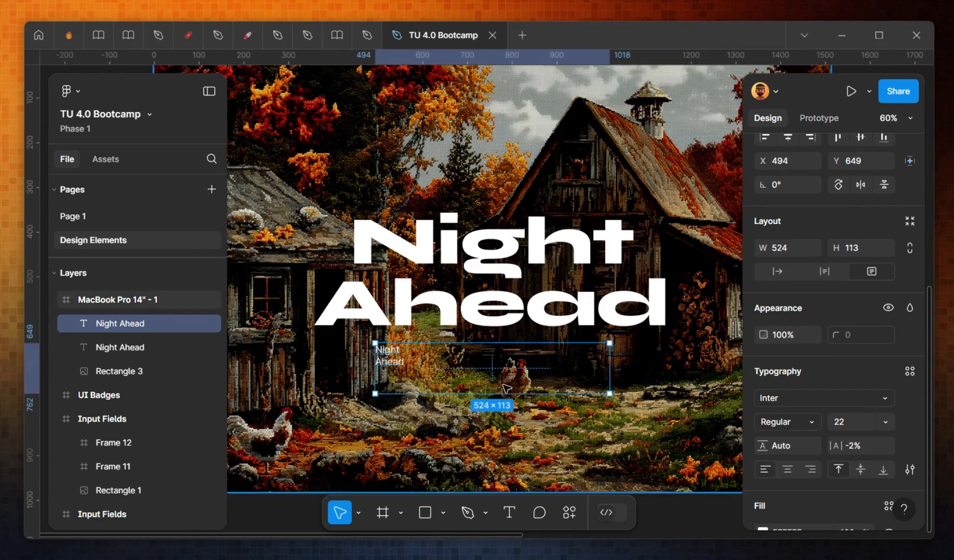
# Step: Fill the small text box with five sentences of placeholder text using the Lorem Ipsum plugin
pyautogui.hotkey('ctrl', 'k')
pyautogui.write('lorem')
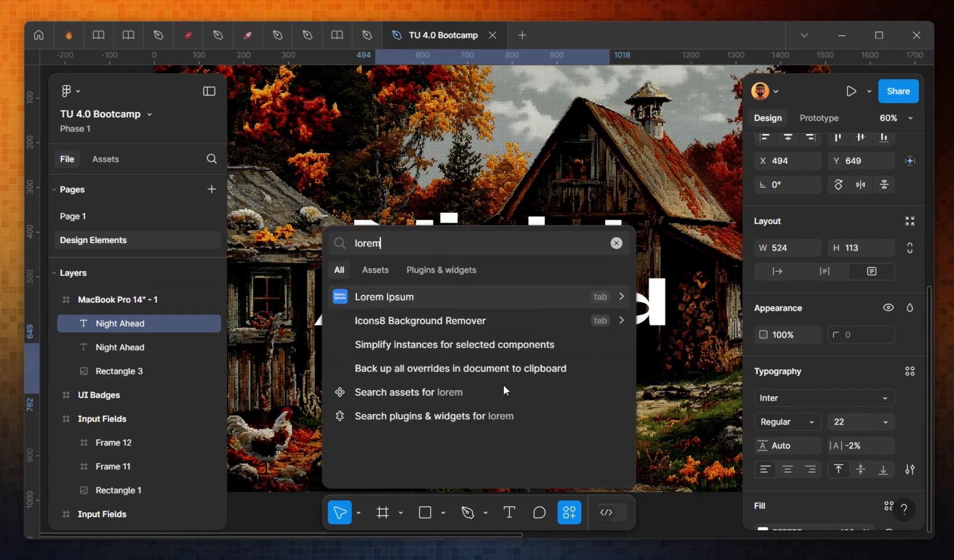
pyautogui.click(390, 296)
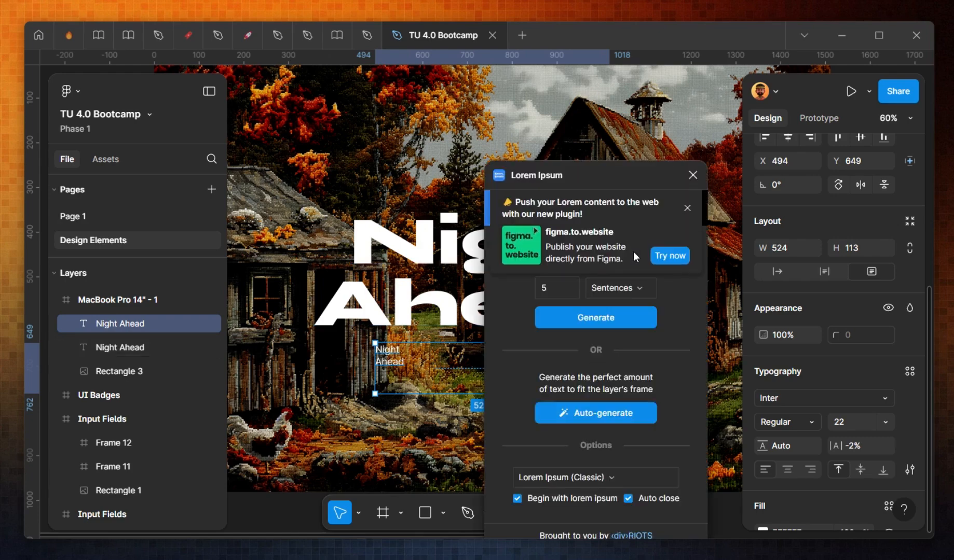
pyautogui.click(610, 321)
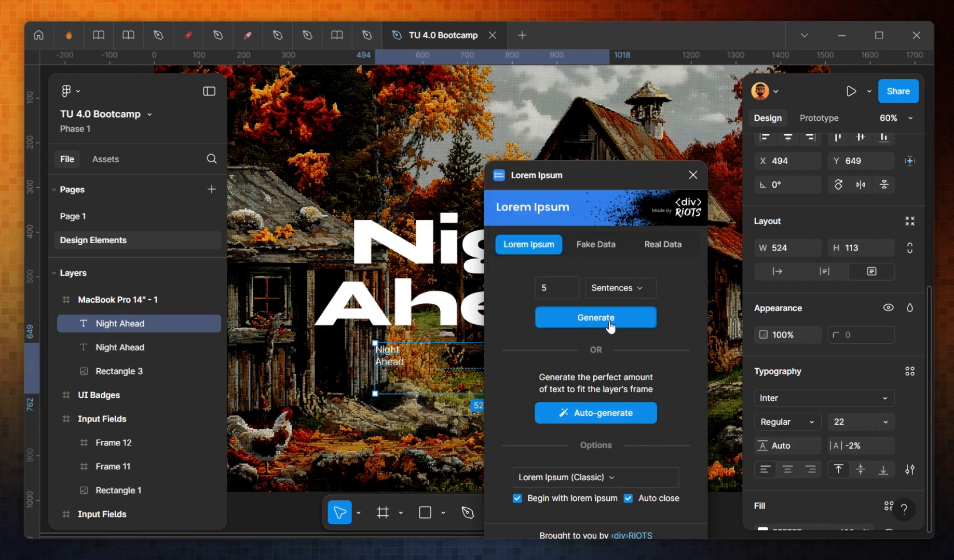
# Step: Widen the body text box to about 636 px, center-align its text and center it horizontally in the frame
pyautogui.click(686, 175)
pyautogui.moveTo(609, 367); pyautogui.dragTo(660, 367)
pyautogui.click(787, 470)
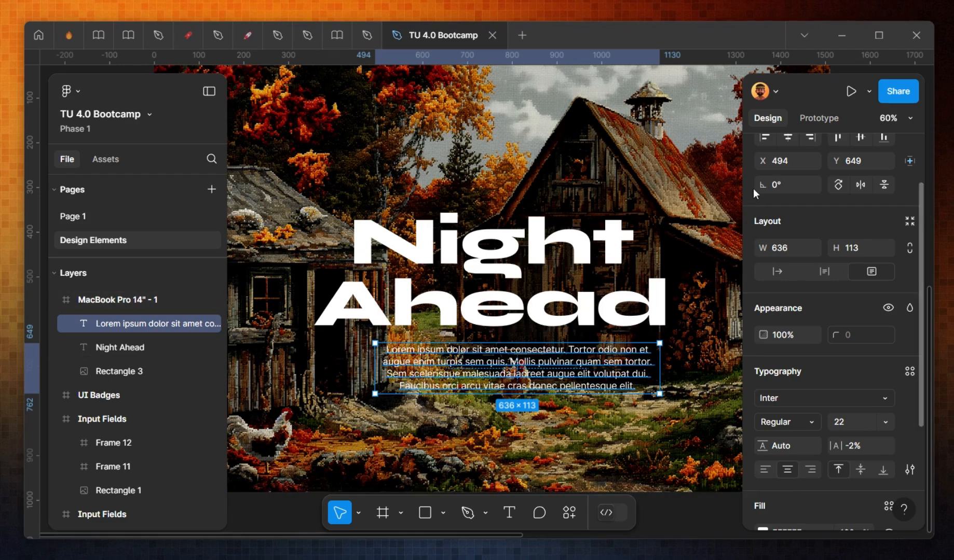
pyautogui.click(788, 137)
pyautogui.press('Escape')
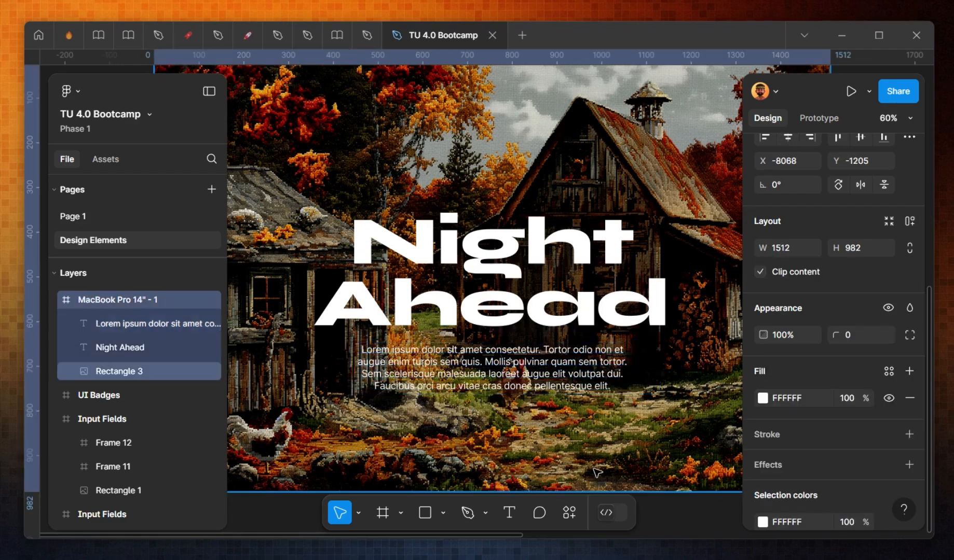
# Step: Draw a large circle, about 885 × 885, below the body text near the bottom of the frame
pyautogui.press('o')
pyautogui.moveTo(342, 401); pyautogui.dragTo(724, 554)
pyautogui.moveTo(588, 350); pyautogui.dragTo(535, 343)
# Step: Group the heading and body text into a vertical auto layout frame
pyautogui.click(548, 261)
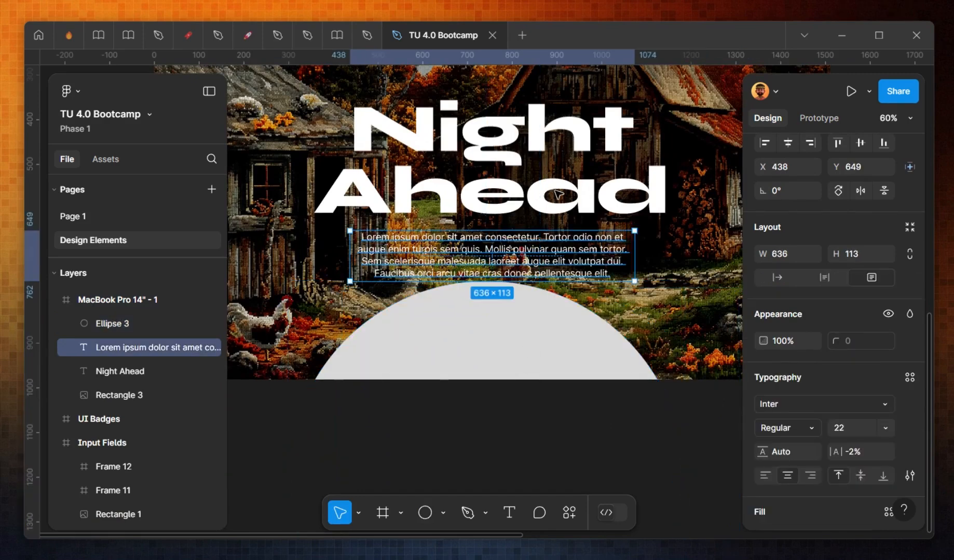
pyautogui.keyDown('shift'); pyautogui.click(555, 203); pyautogui.keyUp('shift')
pyautogui.hotkey('shift', 'a')
pyautogui.press(']')
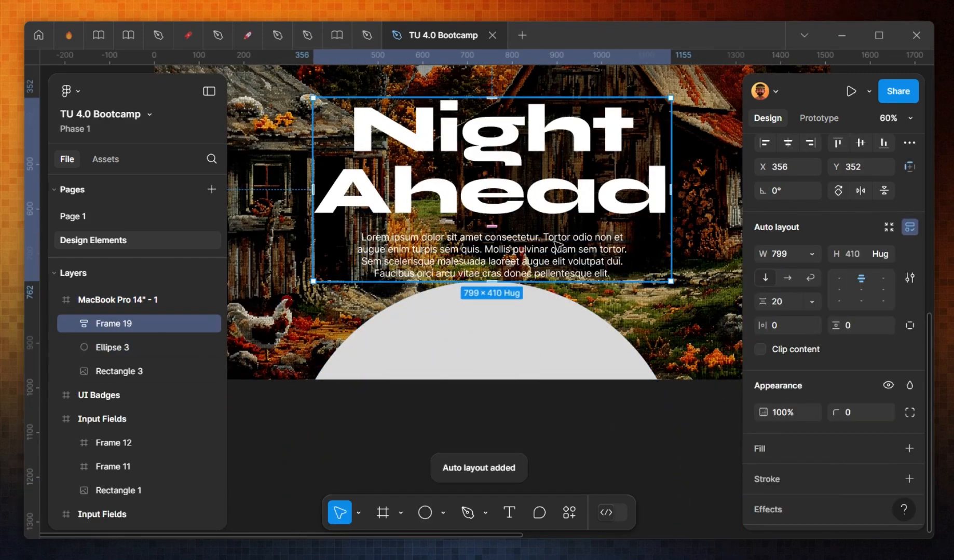
# Step: Set the body text's width to fill its auto layout container
pyautogui.doubleClick(555, 244)
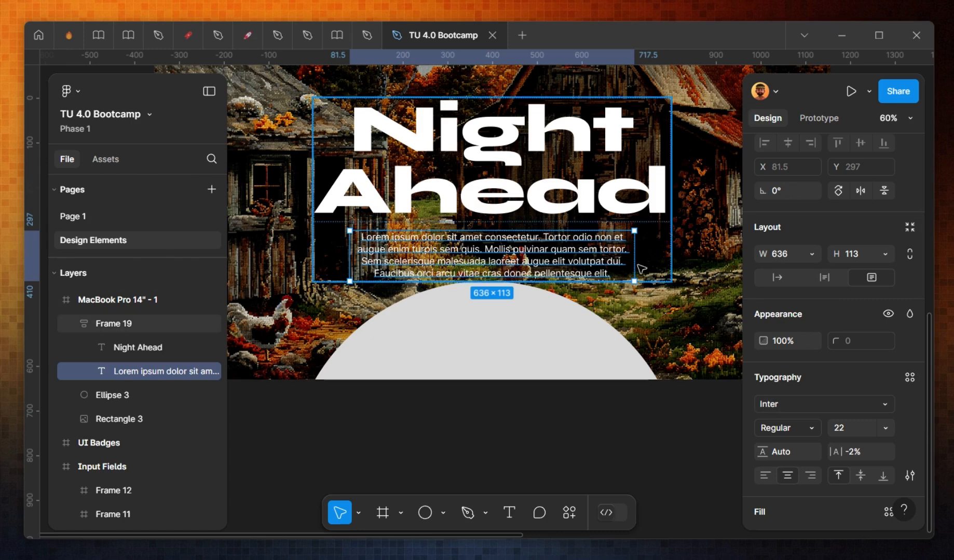
pyautogui.scroll(3, 806, 283)
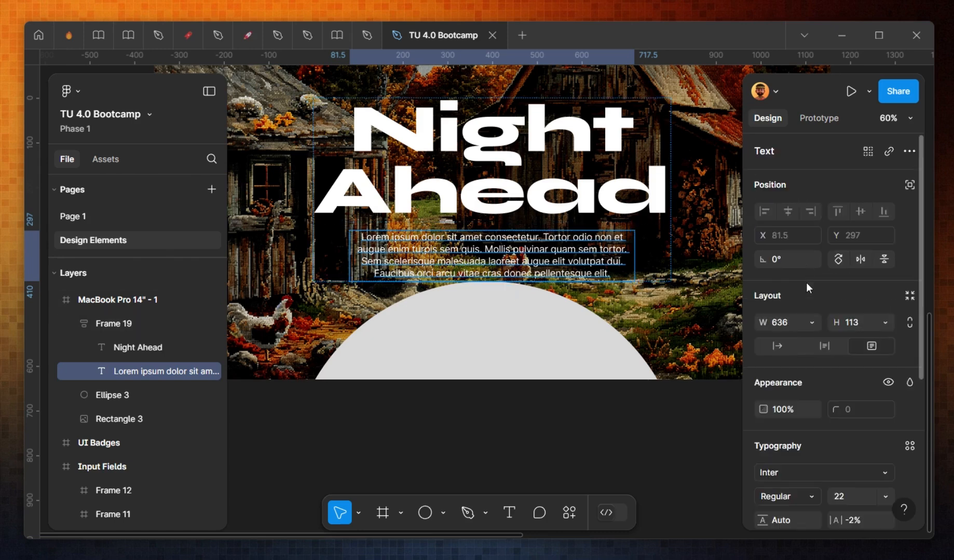
pyautogui.click(811, 323)
pyautogui.click(811, 357)
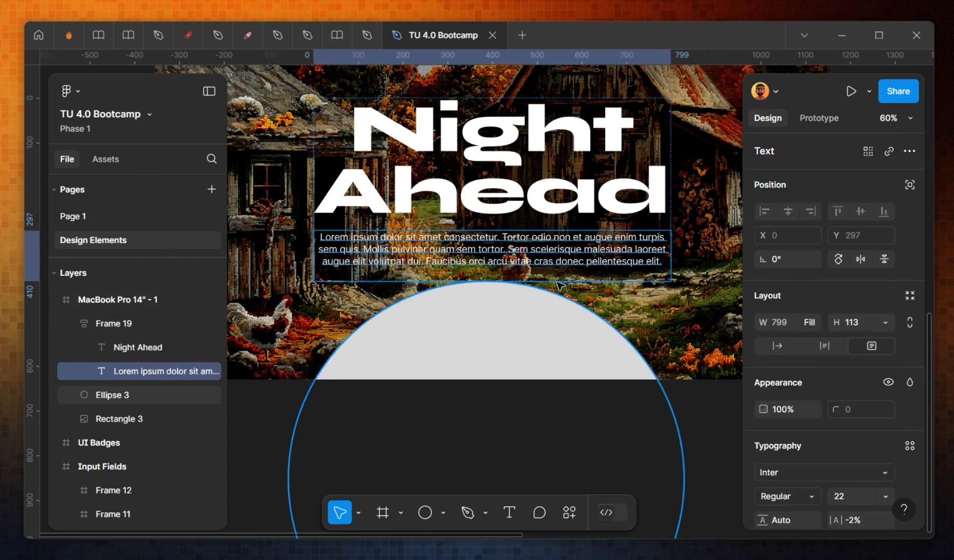
# Step: Move the circle up behind the text and set its fill to black 000000
pyautogui.click(507, 357)
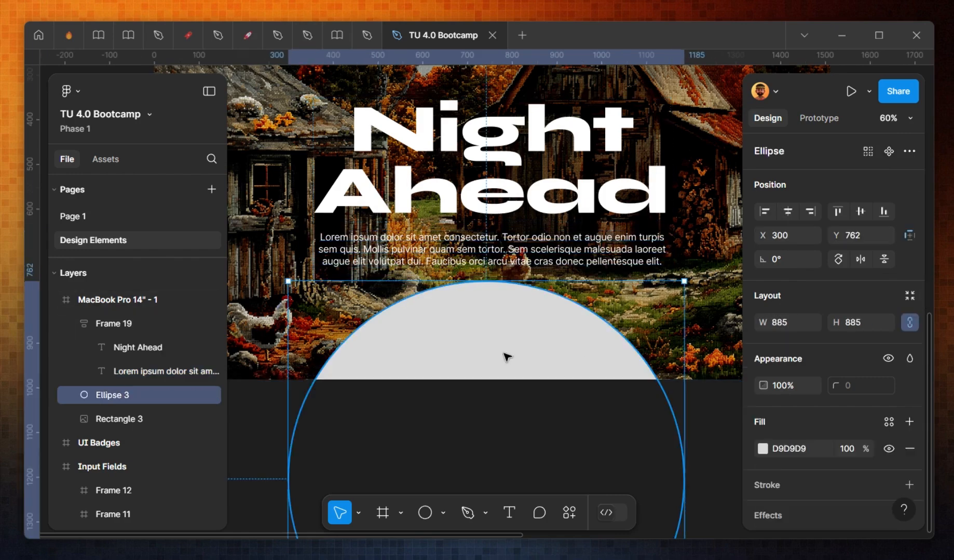
pyautogui.moveTo(511, 359); pyautogui.dragTo(514, 269)
pyautogui.click(763, 449)
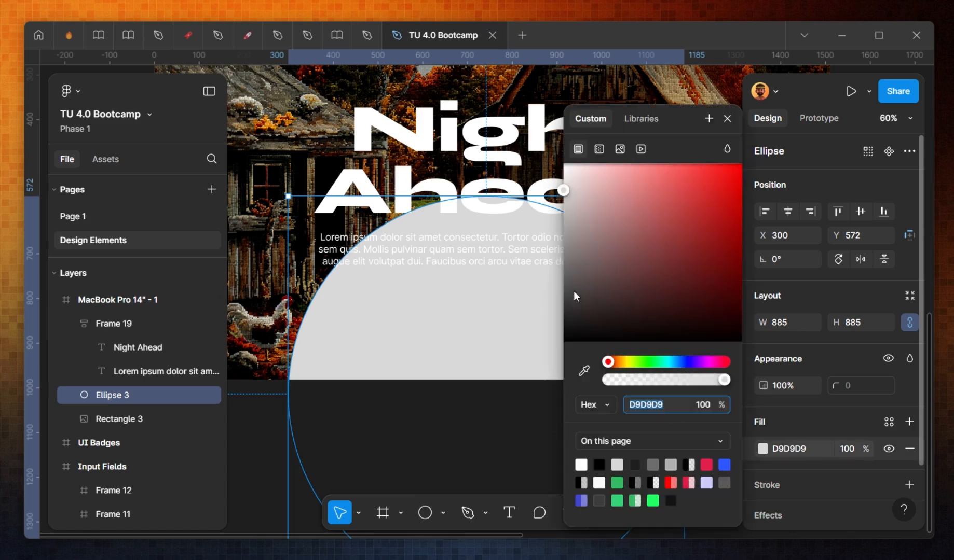
pyautogui.moveTo(575, 294); pyautogui.dragTo(523, 417)
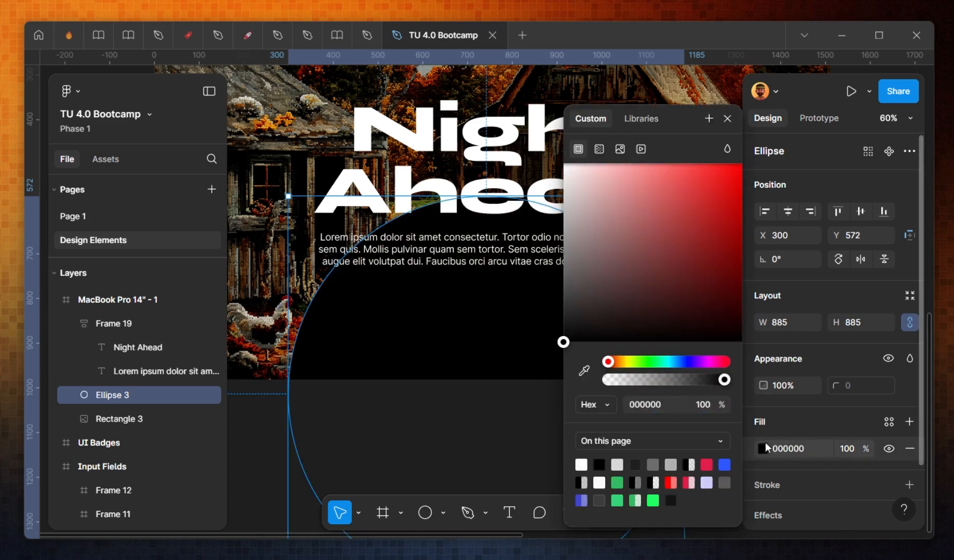
# Step: Add a Layer blur effect to the circle with a blur of 200
pyautogui.click(787, 513)
pyautogui.click(785, 516)
pyautogui.click(831, 441)
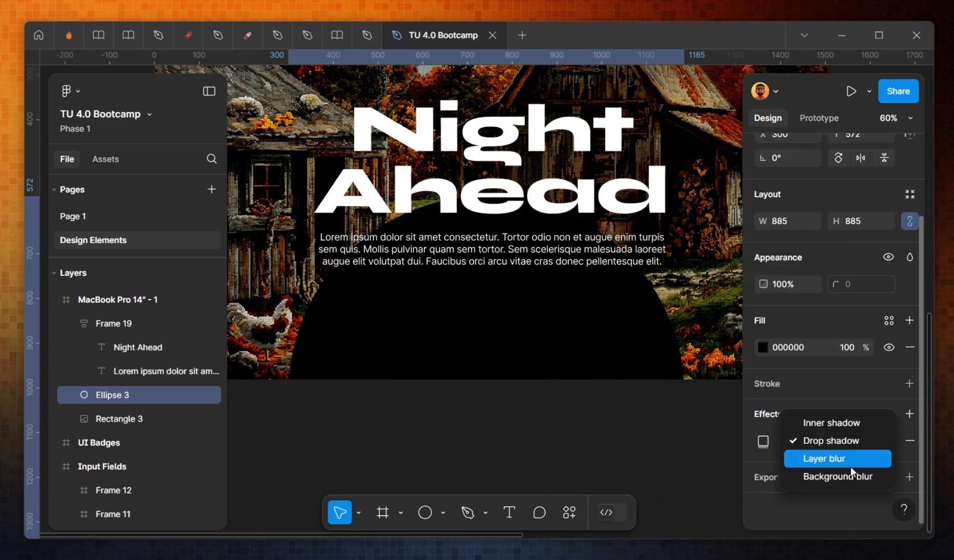
pyautogui.click(844, 459)
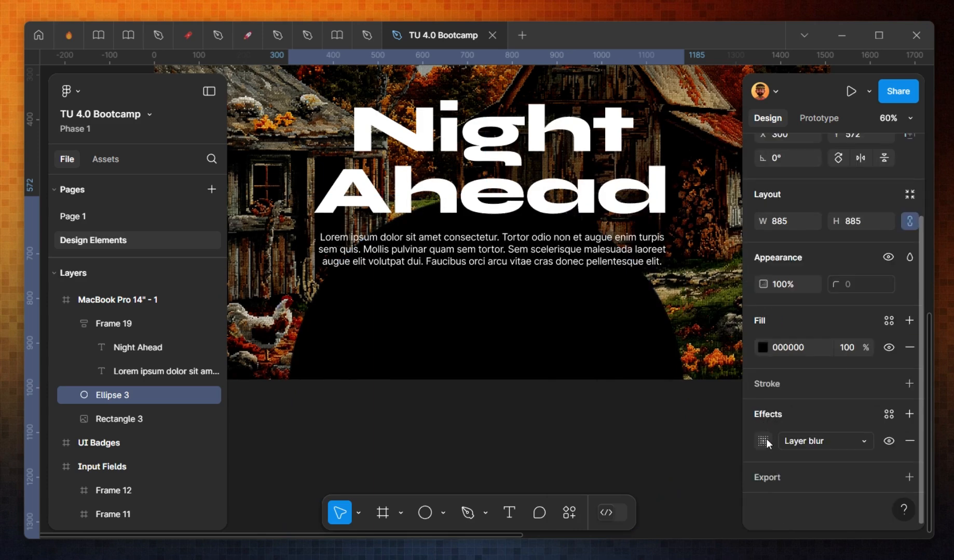
pyautogui.click(763, 441)
pyautogui.moveTo(637, 477); pyautogui.dragTo(700, 477)
pyautogui.write('200')
pyautogui.press('Return')
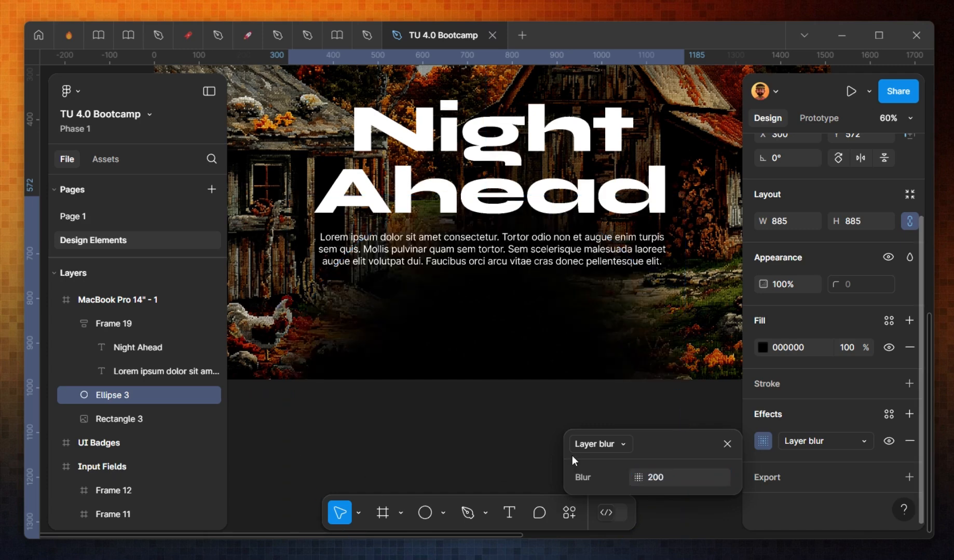
# Step: Resize the circle to about 723 × 723
pyautogui.scroll(1, 528, 291)
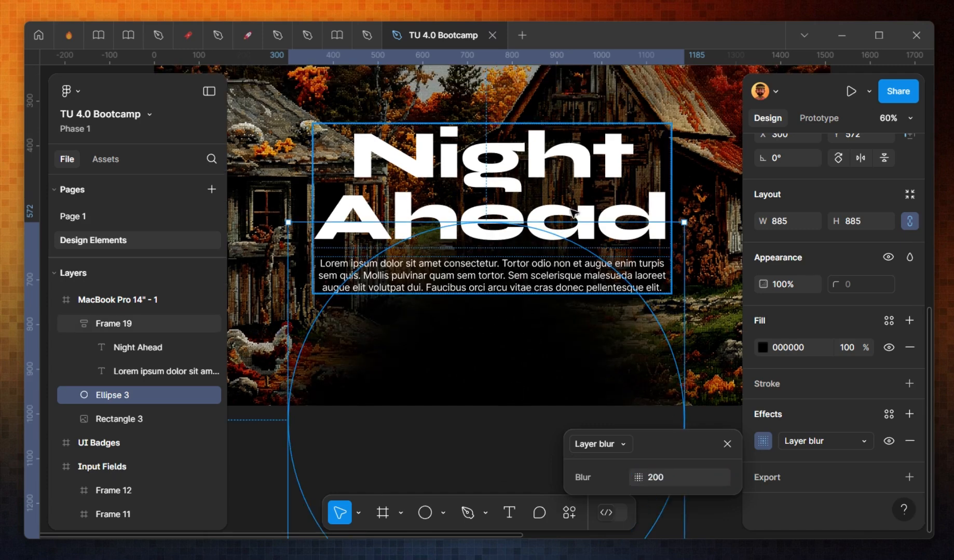
pyautogui.click(577, 274)
pyautogui.scroll(3, 578, 359)
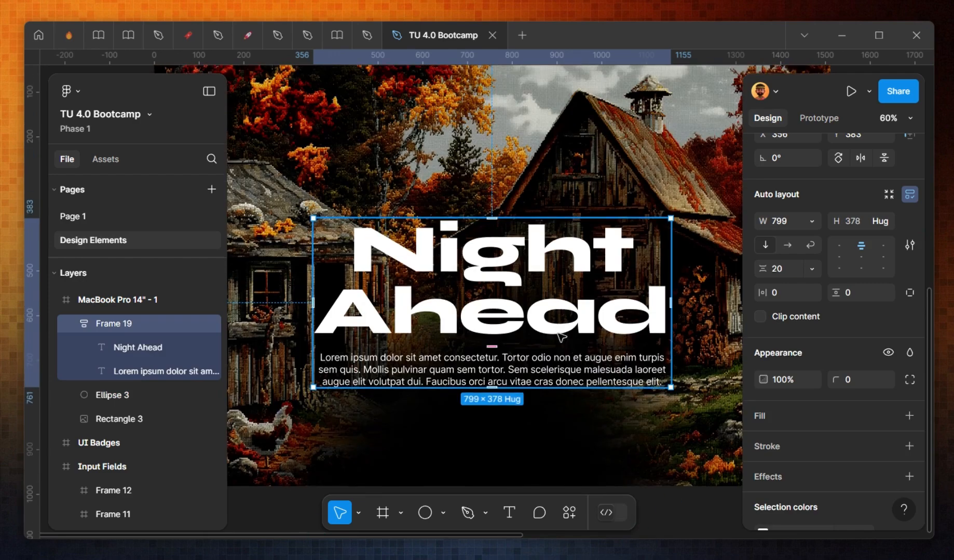
pyautogui.scroll(-2, 565, 353)
pyautogui.click(601, 389)
pyautogui.scroll(-5, 579, 388)
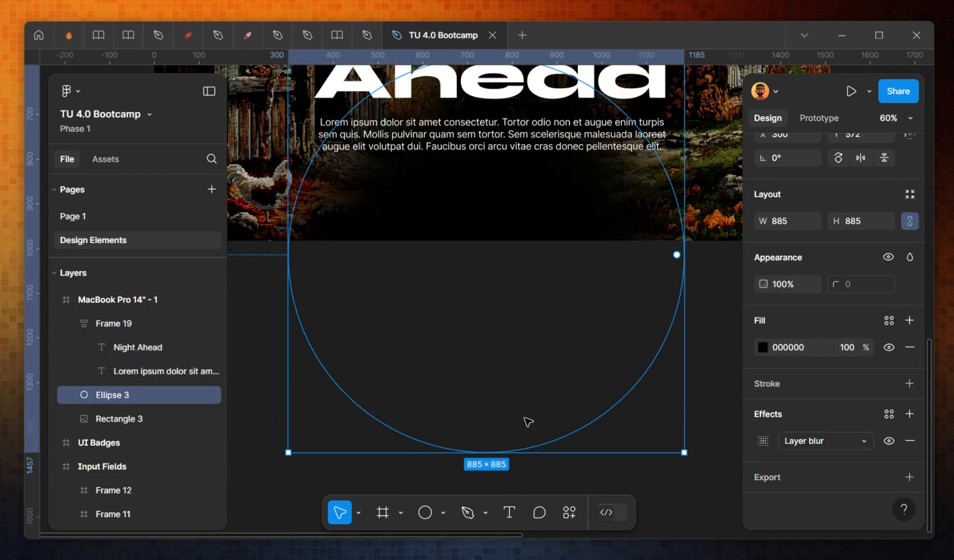
pyautogui.moveTo(513, 438); pyautogui.dragTo(513, 363)
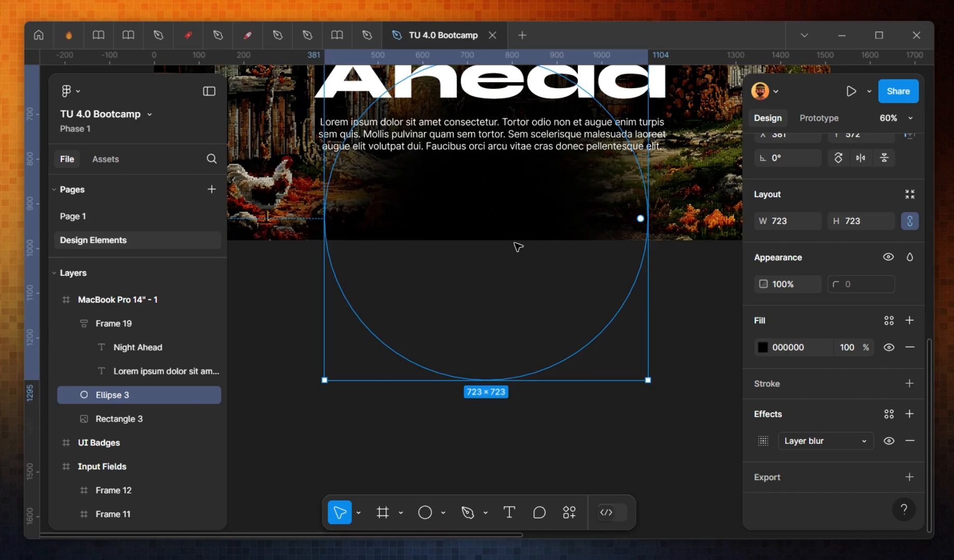
# Step: Set the circle's layer blur to 400
pyautogui.scroll(1, 523, 230)
pyautogui.click(762, 442)
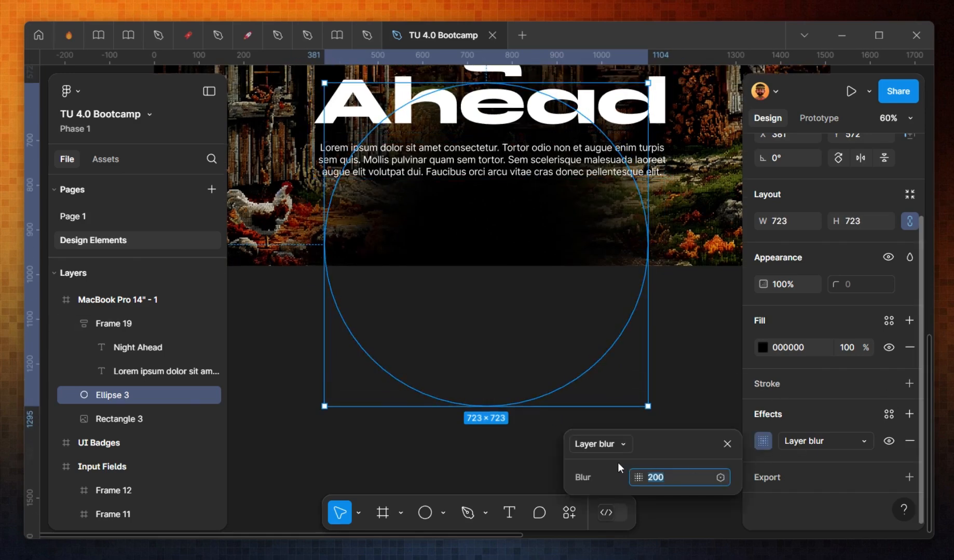
pyautogui.write('400')
pyautogui.press('Return')
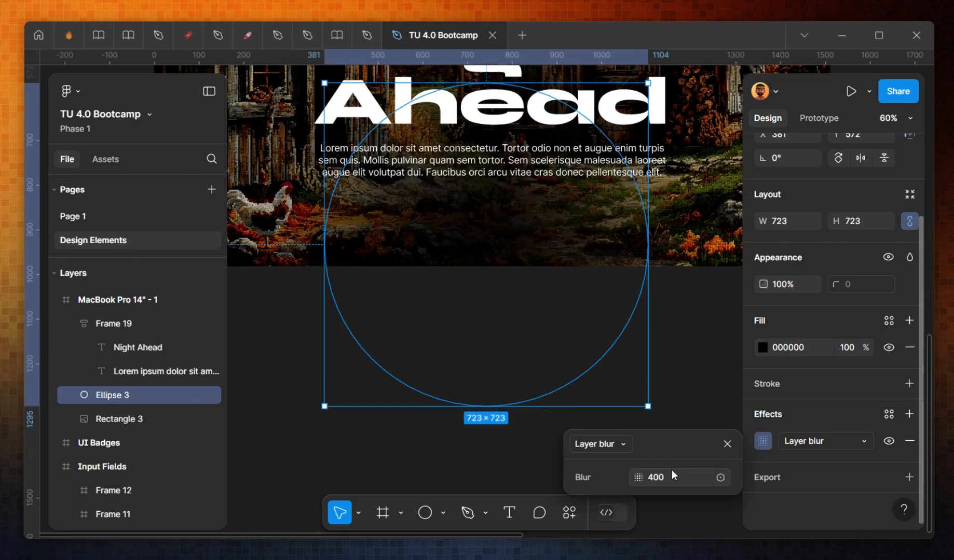
# Step: Duplicate the blurred circle and offset the copy to the left
pyautogui.moveTo(522, 219); pyautogui.dragTo(462, 228)
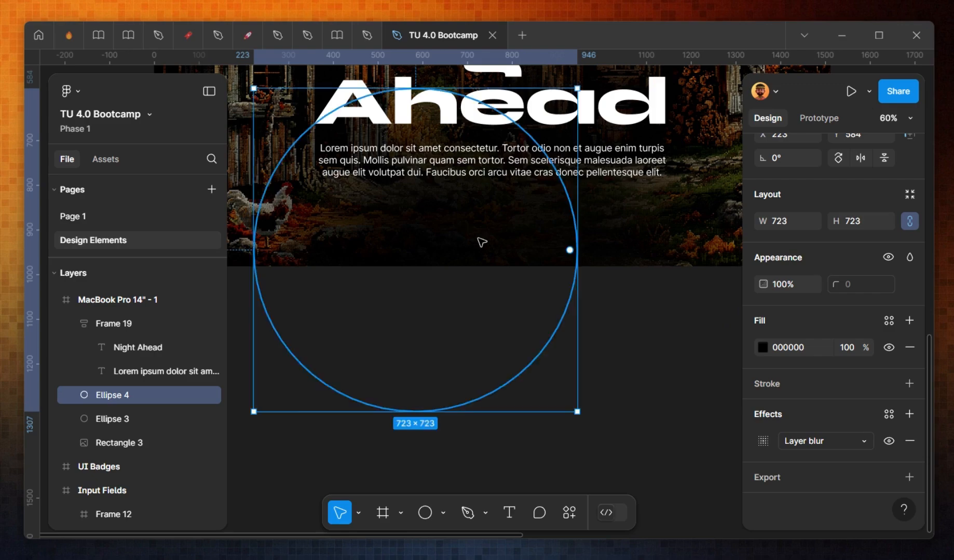
pyautogui.scroll(-5, 527, 276)
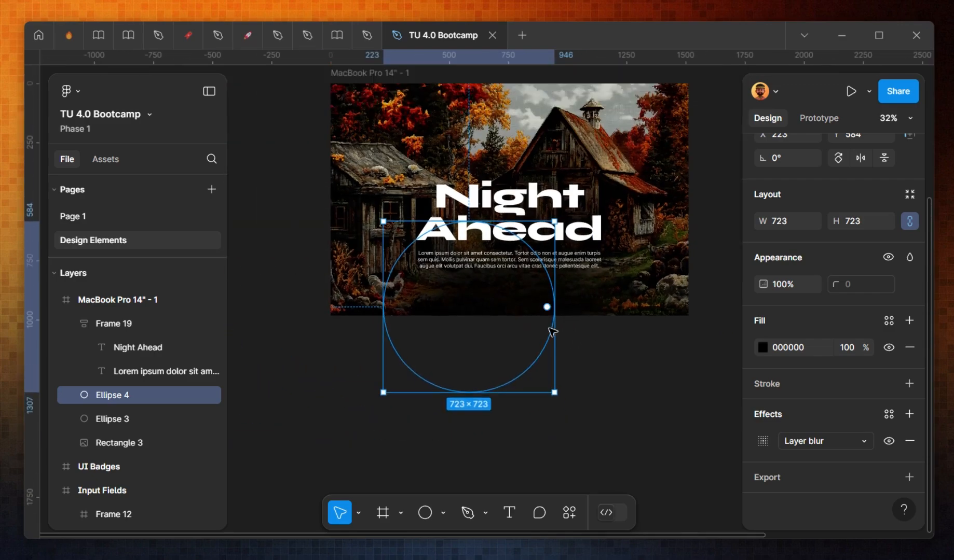
pyautogui.scroll(2, 611, 345)
pyautogui.click(611, 345)
pyautogui.scroll(5, 465, 252)
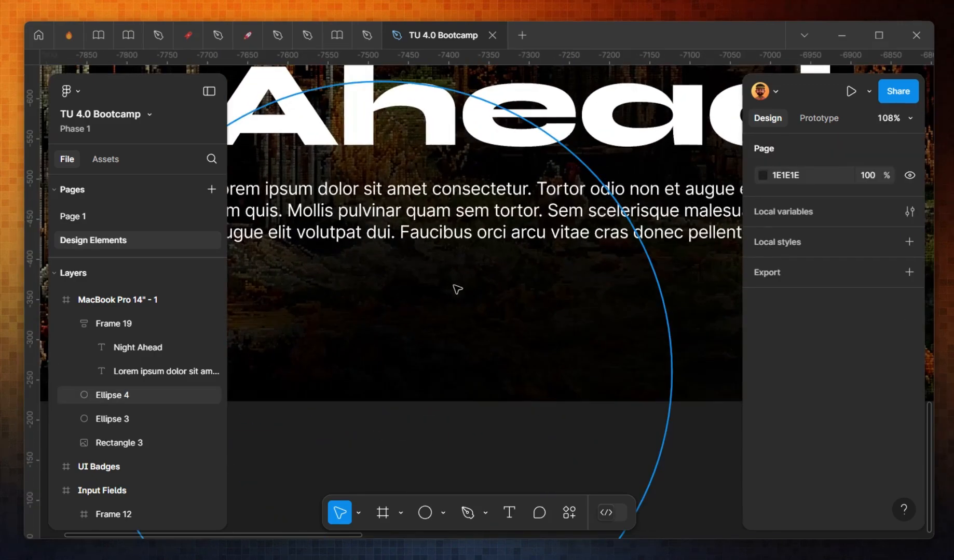
# Step: Duplicate the body text below it, move the copy out of the auto layout group, and change it to "Join the club"
pyautogui.moveTo(475, 232); pyautogui.dragTo(510, 314)
pyautogui.hotkey('ctrl', 'x')
pyautogui.hotkey('ctrl', 'v')
pyautogui.doubleClick(511, 317)
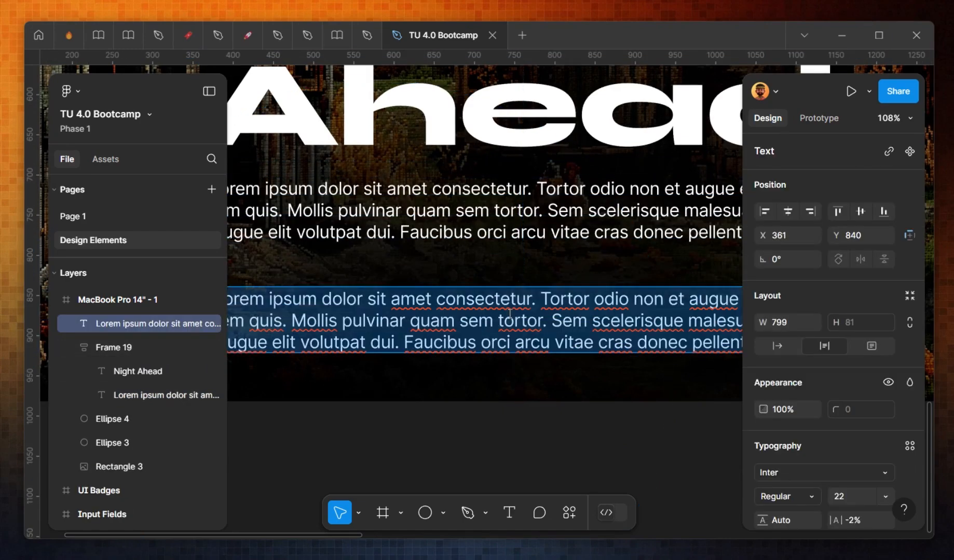
pyautogui.write('Join the')
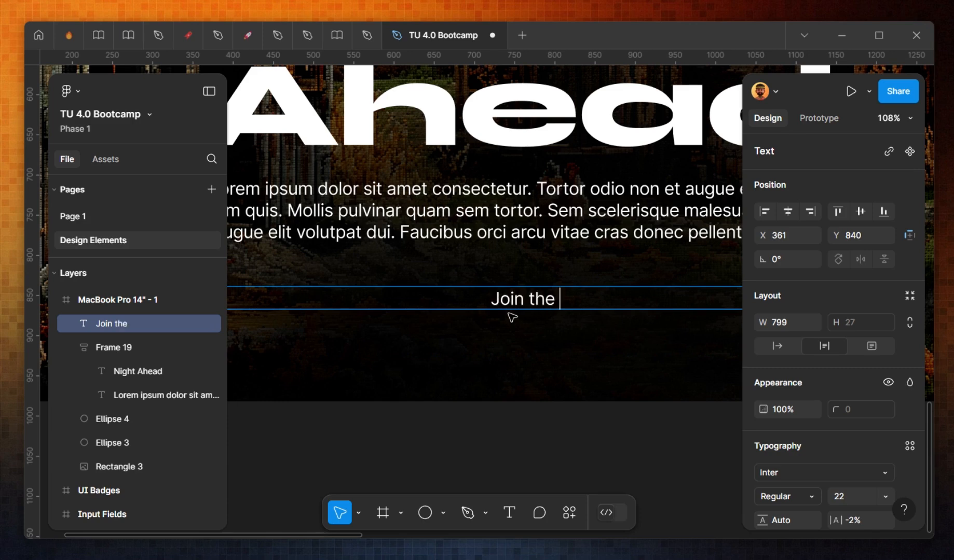
pyautogui.write('club')
pyautogui.press('Escape')
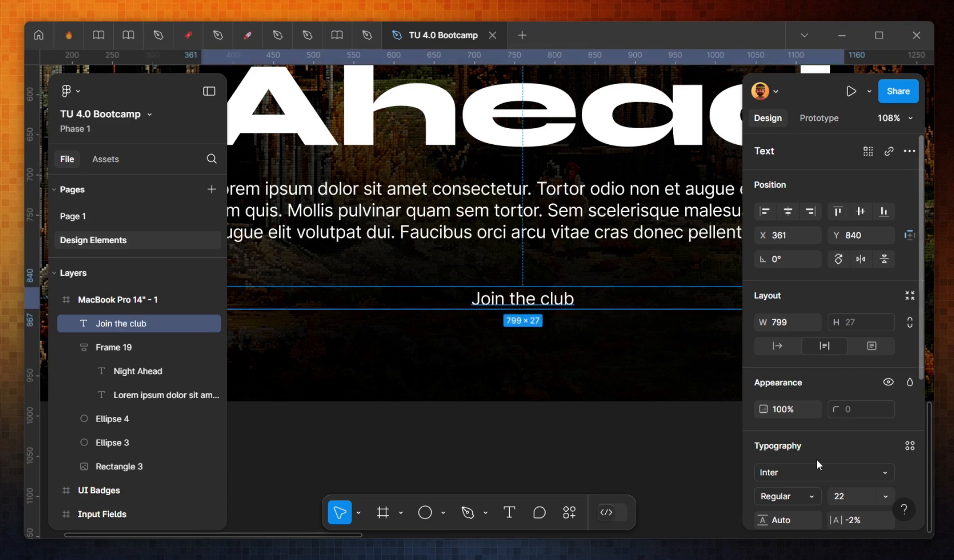
# Step: Edit the new text to read "Join The Club"
pyautogui.doubleClick(496, 298)
pyautogui.click(514, 298)
pyautogui.press('BackSpace')
pyautogui.write('The ')
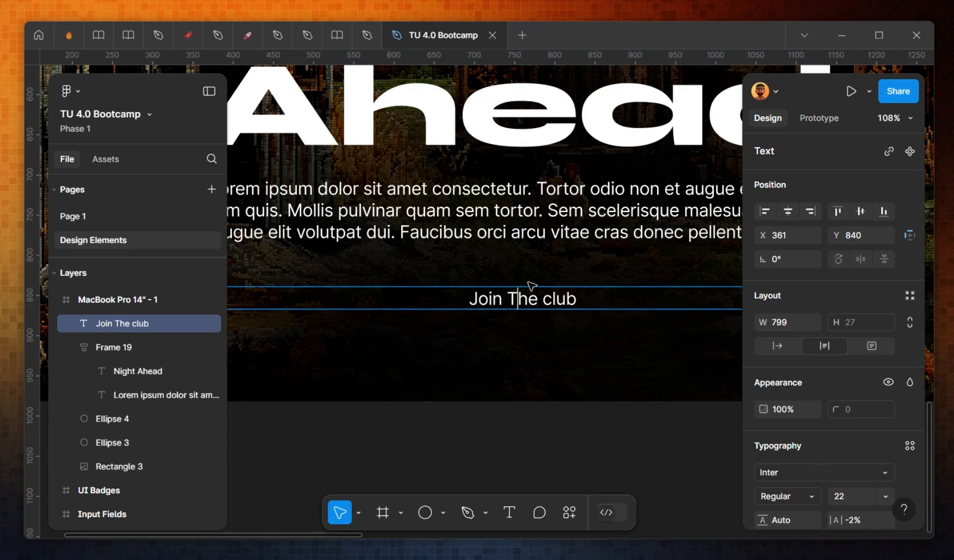
pyautogui.write('C')
pyautogui.press('BackSpace')
pyautogui.press('BackSpace')
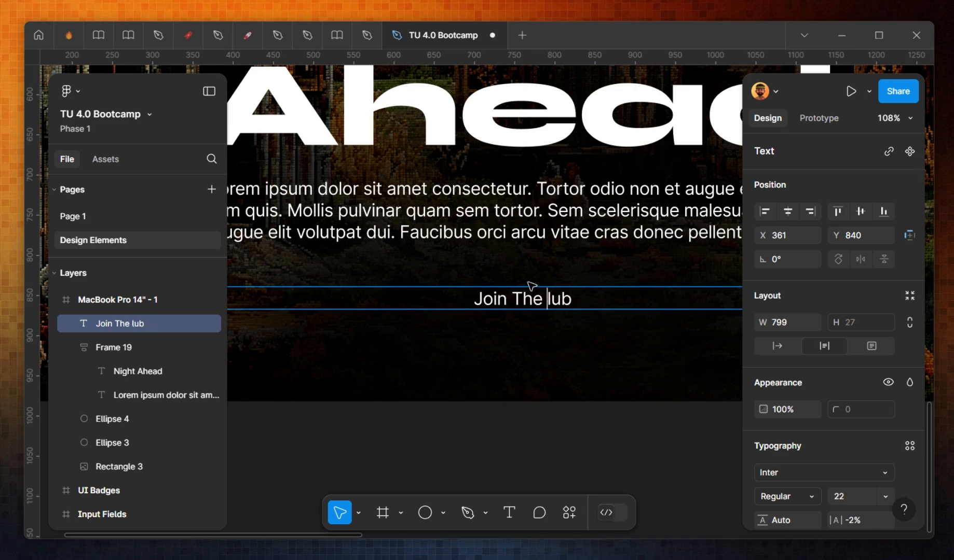
pyautogui.write('C')
pyautogui.press('Escape')
# Step: Set the "Join The Club" text to auto width and change its font to Syne Bold
pyautogui.click(783, 350)
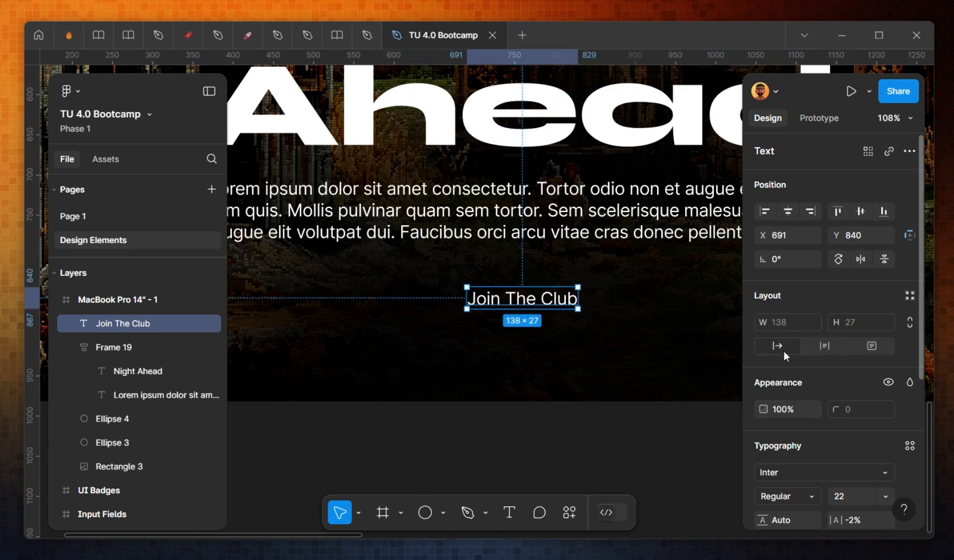
pyautogui.click(791, 473)
pyautogui.write('syne')
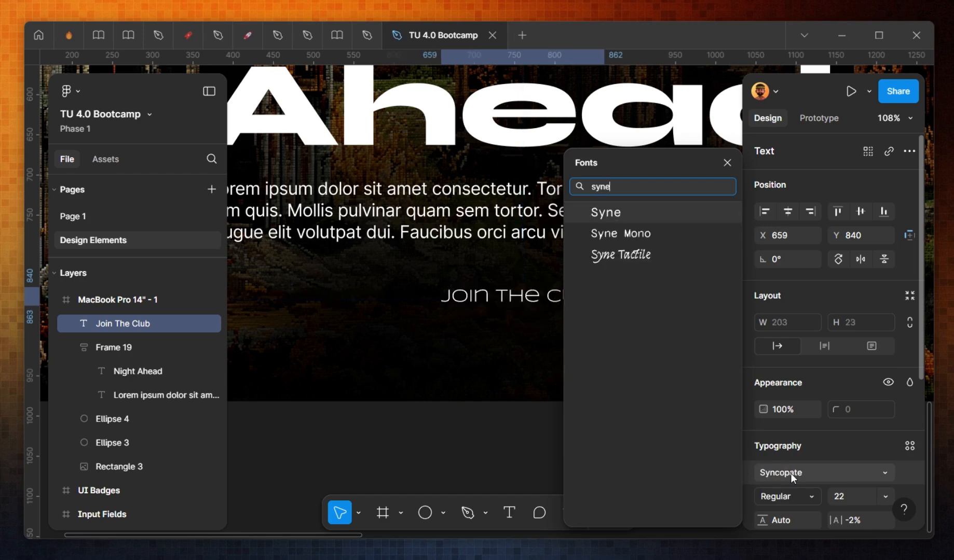
pyautogui.press('Return')
pyautogui.hotkey('ctrl', 'b')
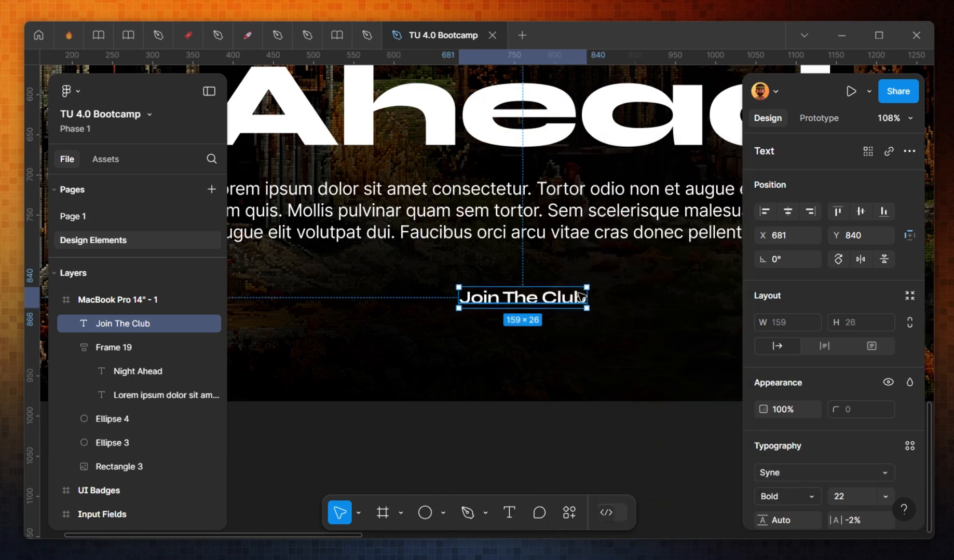
# Step: Wrap the "Join The Club" text in an auto layout frame with horizontal padding of 16
pyautogui.hotkey('shift', 'a')
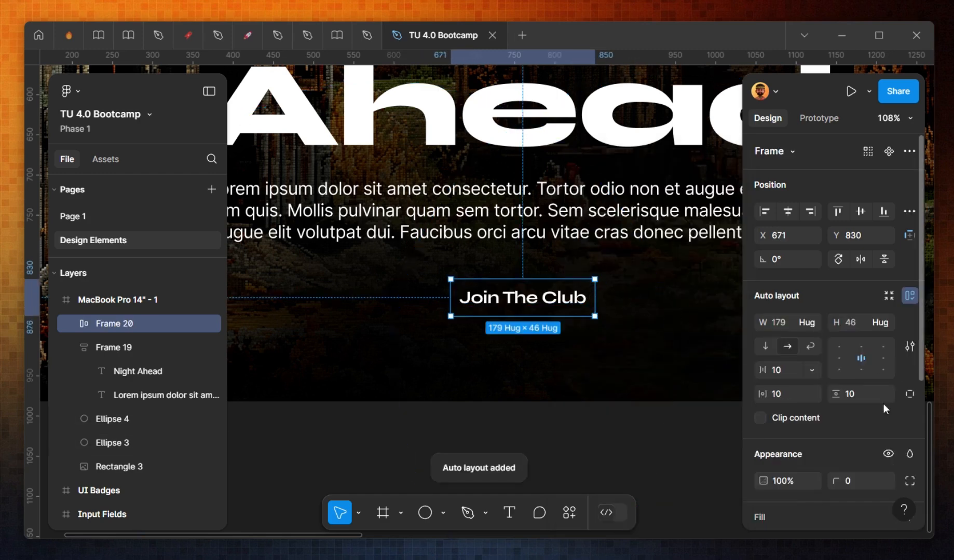
pyautogui.write('16')
pyautogui.press('Tab')
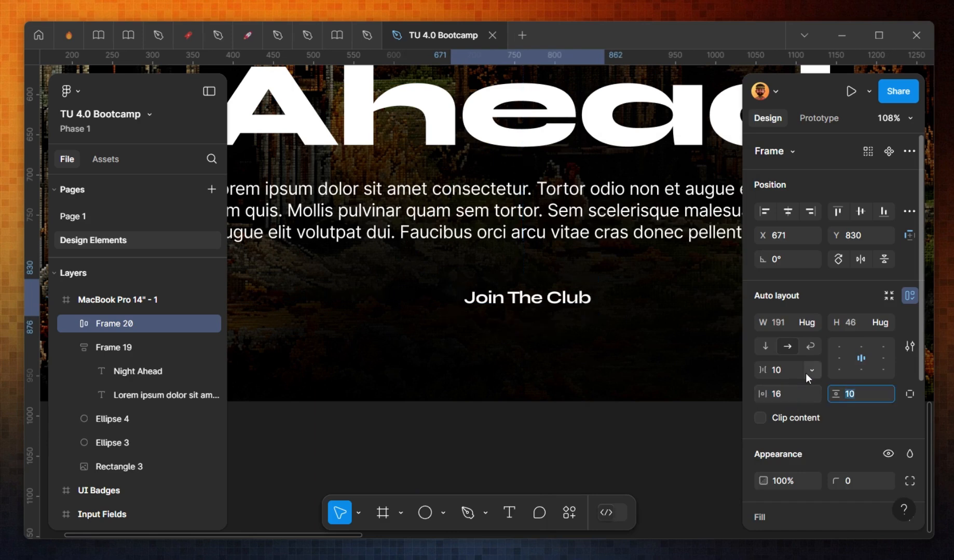
# Step: Set the button frame's horizontal padding to 32 and vertical padding to 16
pyautogui.press('Return')
pyautogui.click(790, 398)
pyautogui.write('32')
pyautogui.click(856, 395)
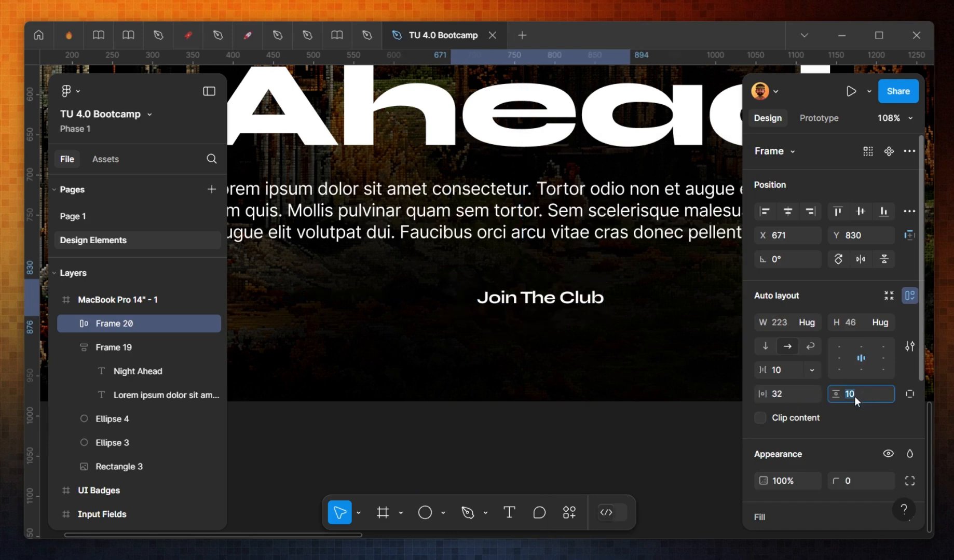
pyautogui.write('16')
pyautogui.press('Return')
# Step: Round the button frame's corners to 50 and give it a white fill
pyautogui.scroll(-5, 851, 421)
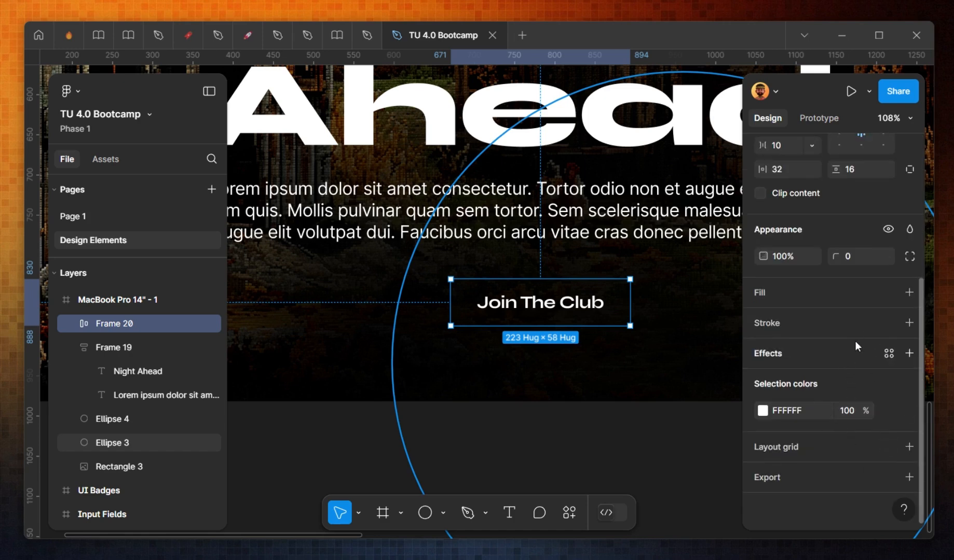
pyautogui.write('50')
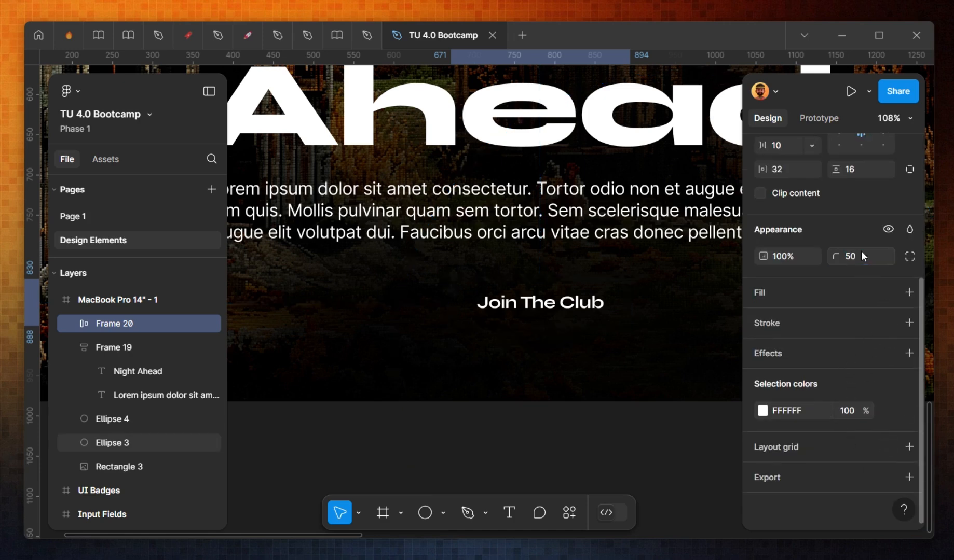
pyautogui.press('Return')
pyautogui.scroll(3, 808, 379)
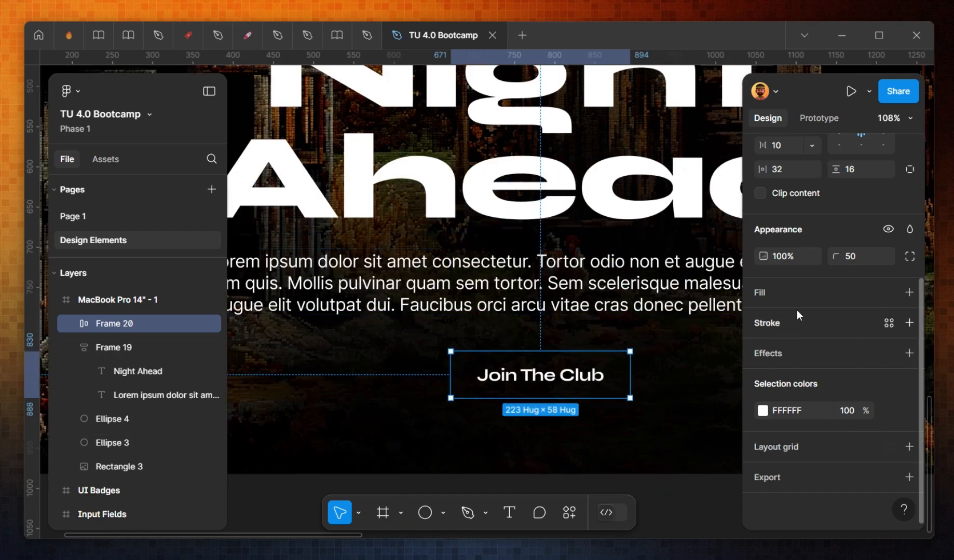
pyautogui.click(802, 298)
# Step: Change the "Join The Club" label's fill colour to near black with the colour picker
pyautogui.doubleClick(607, 384)
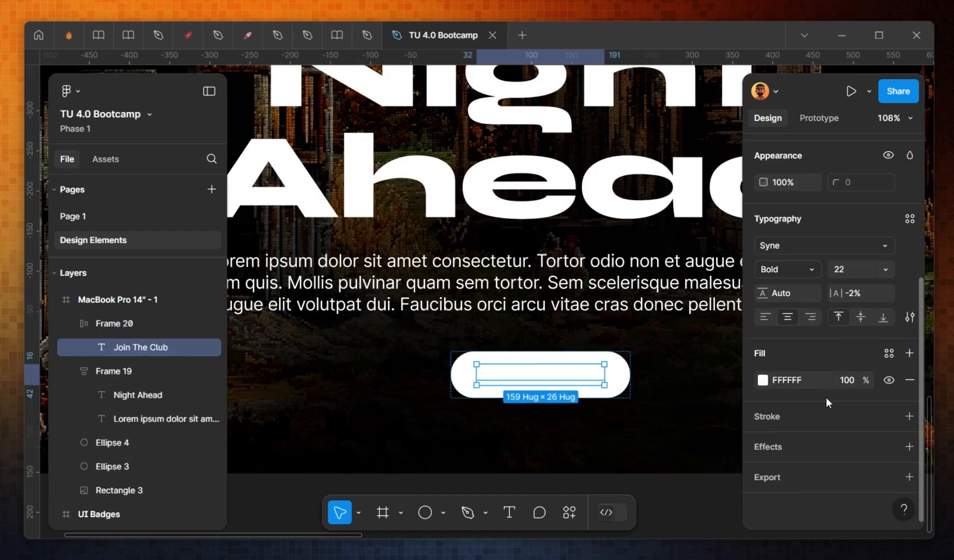
pyautogui.click(763, 381)
pyautogui.moveTo(658, 255); pyautogui.dragTo(461, 448)
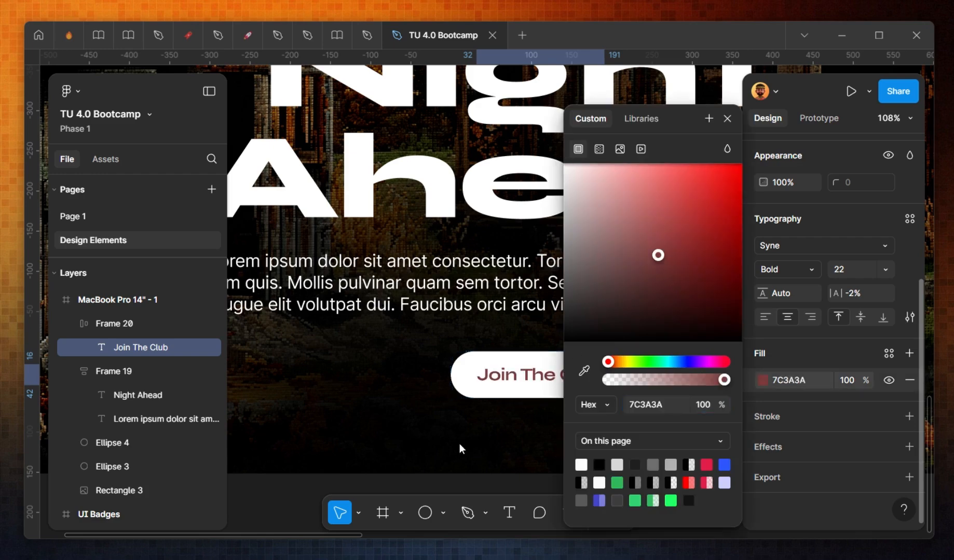
pyautogui.press('Escape')
# Step: Wrap the text group and the button in a vertical auto layout frame with a gap of 32
pyautogui.scroll(1, 631, 337)
pyautogui.scroll(-1, 629, 360)
pyautogui.scroll(-5, 629, 360)
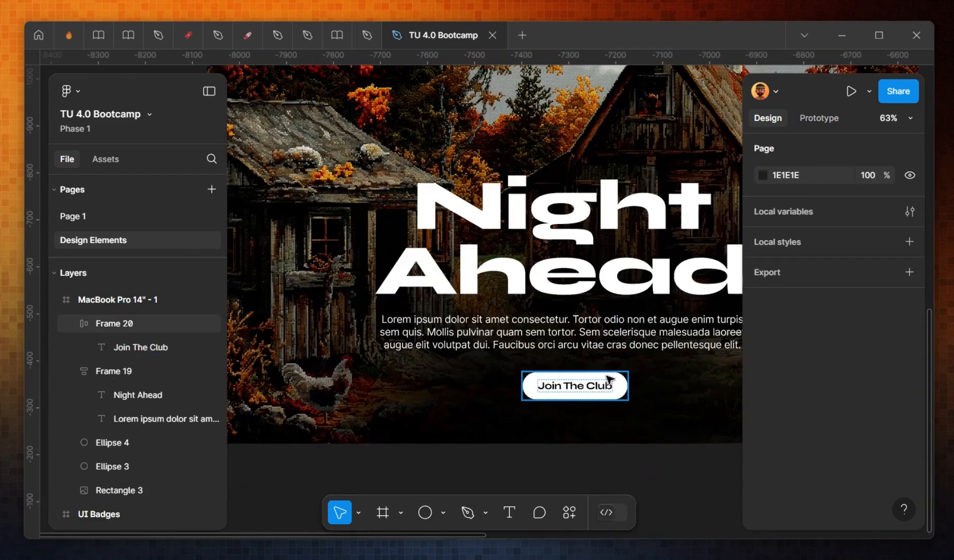
pyautogui.click(603, 384)
pyautogui.keyDown('shift'); pyautogui.click(615, 349); pyautogui.keyUp('shift')
pyautogui.hotkey('shift', 'a')
pyautogui.click(779, 370)
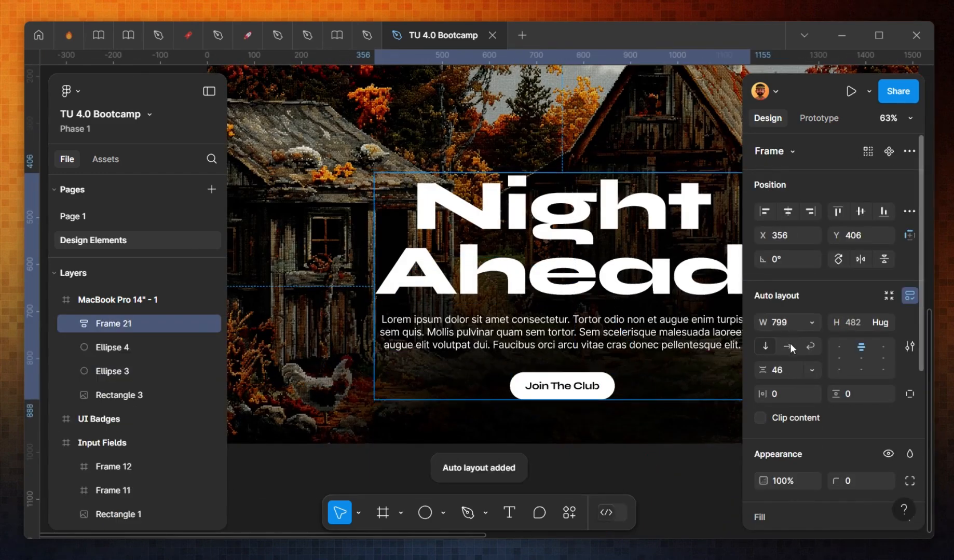
pyautogui.write('32')
pyautogui.press('Return')
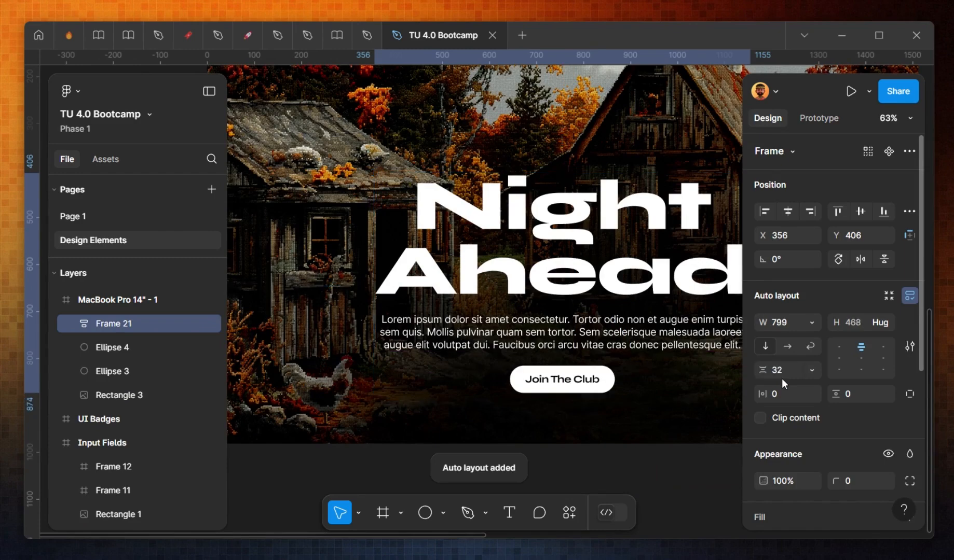
# Step: Set the new auto layout frame's vertical gap to 42
pyautogui.click(780, 374)
pyautogui.write('42')
pyautogui.press('Return')
pyautogui.press('Escape')
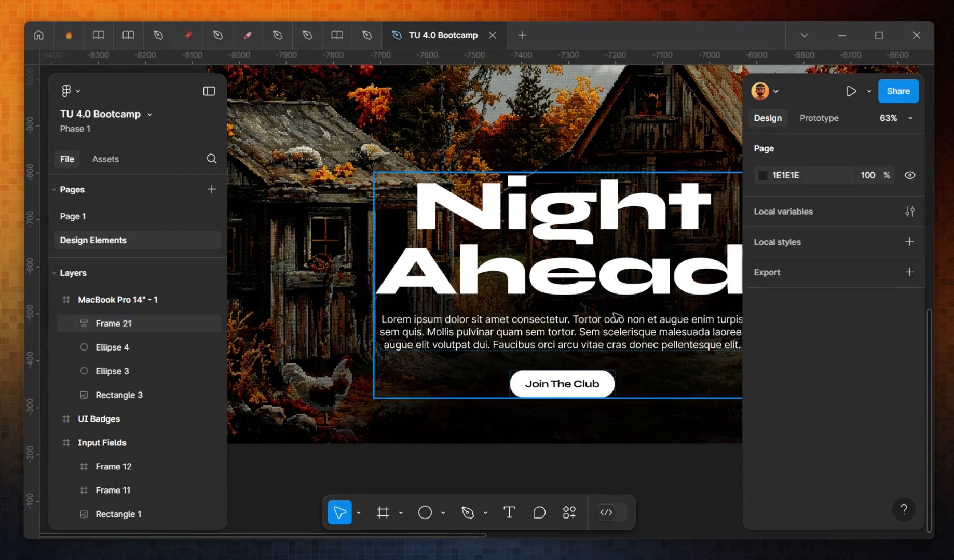
# Step: Set the "Join The Club" label's font size to 32
pyautogui.click(573, 326)
pyautogui.click(607, 386)
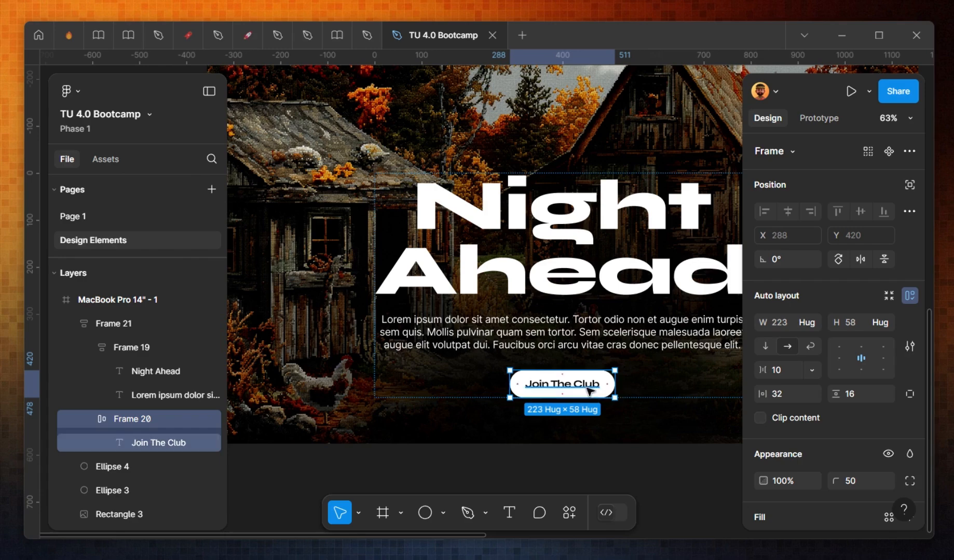
pyautogui.click(562, 384)
pyautogui.click(848, 495)
pyautogui.write('2')
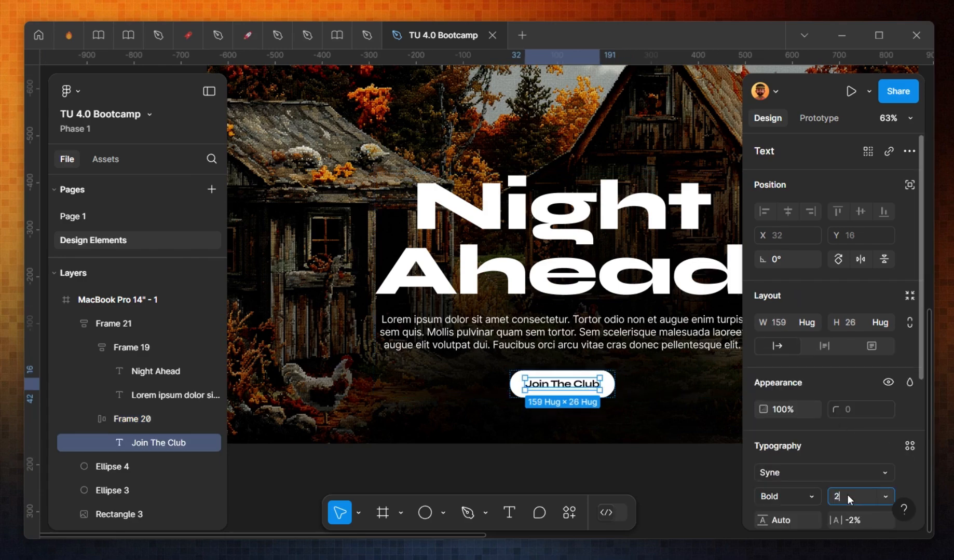
pyautogui.write('8')
pyautogui.press('BackSpace')
pyautogui.press('BackSpace')
pyautogui.write('32')
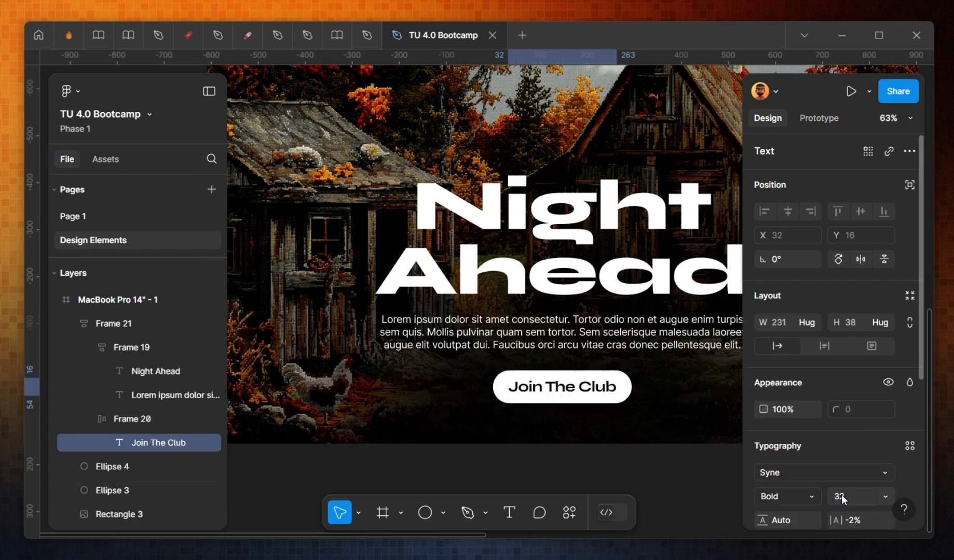
pyautogui.click(691, 467)
# Step: Draw a rectangle across the top of the hero frame, about 1100 × 108
pyautogui.click(633, 262)
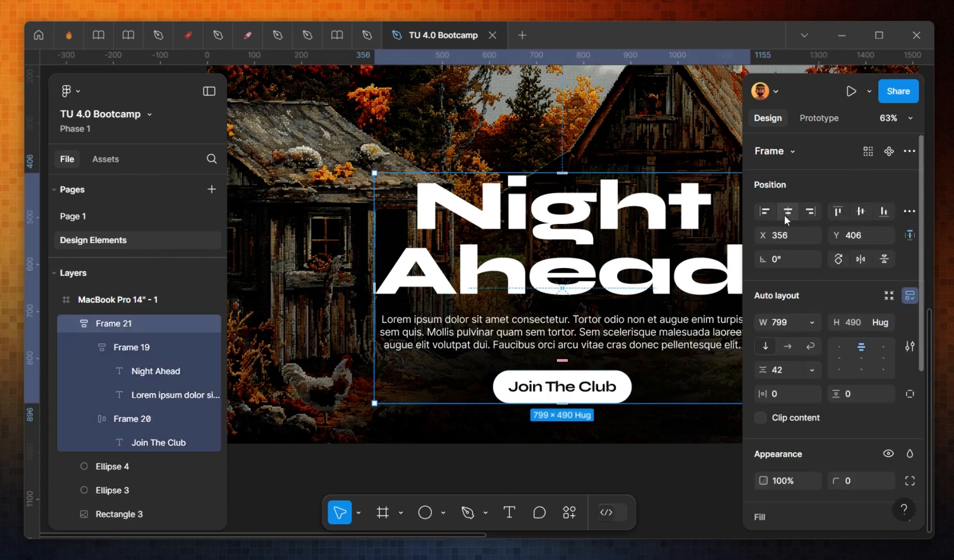
pyautogui.click(593, 482)
pyautogui.scroll(-1, 618, 462)
pyautogui.scroll(-3, 653, 472)
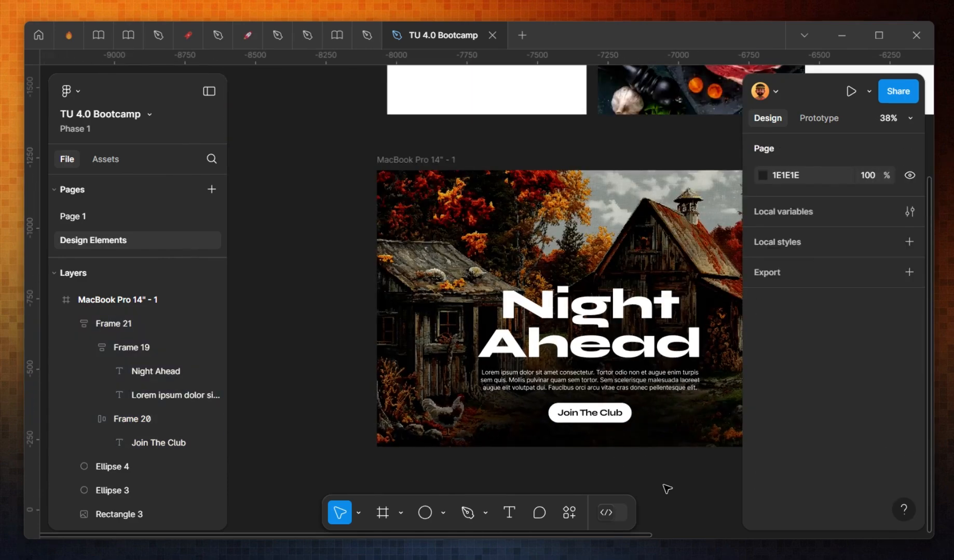
pyautogui.hscroll(3, 638, 483)
pyautogui.hscroll(3, 597, 436)
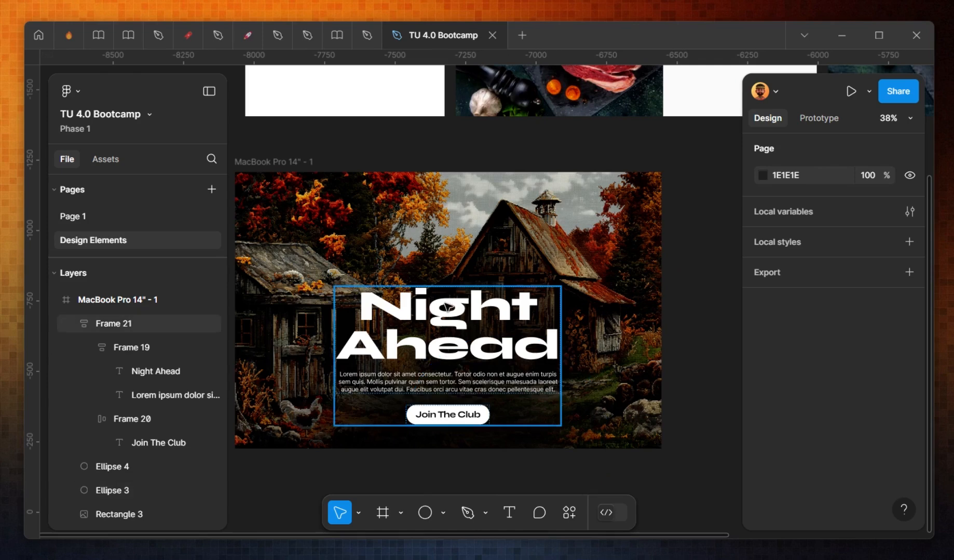
pyautogui.moveTo(359, 147); pyautogui.dragTo(372, 142)
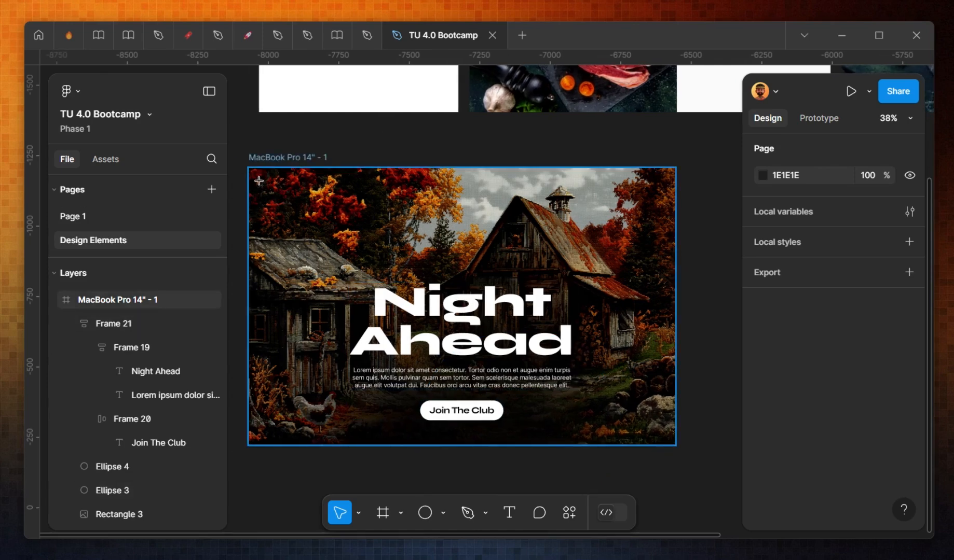
pyautogui.press('r')
pyautogui.moveTo(249, 168)
pyautogui.mouseDown()
pyautogui.moveTo(639, 204)
pyautogui.moveTo(680, 200)
pyautogui.moveTo(558, 193)
pyautogui.mouseUp()
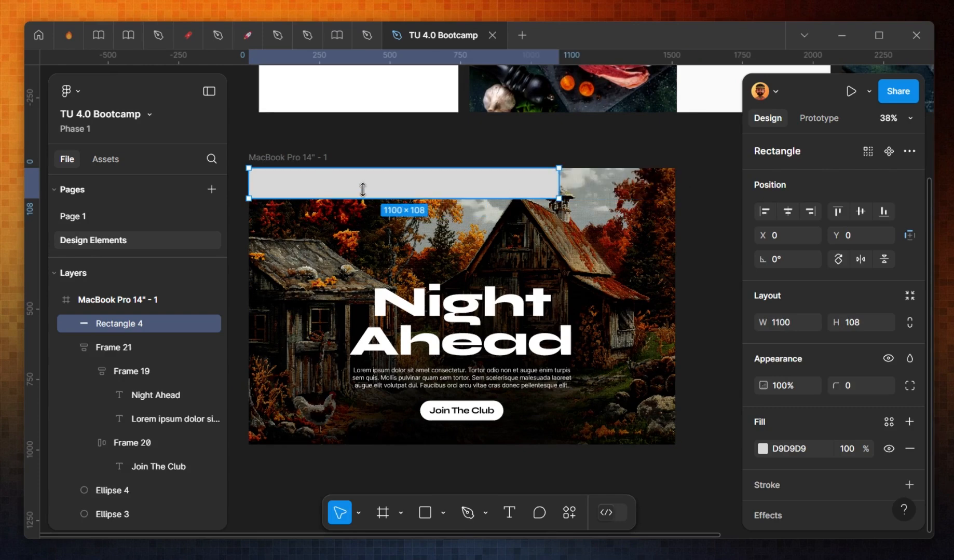
# Step: Centre the rectangle horizontally in the frame and move it down to y 44
pyautogui.moveTo(362, 189); pyautogui.dragTo(418, 201)
pyautogui.click(788, 211)
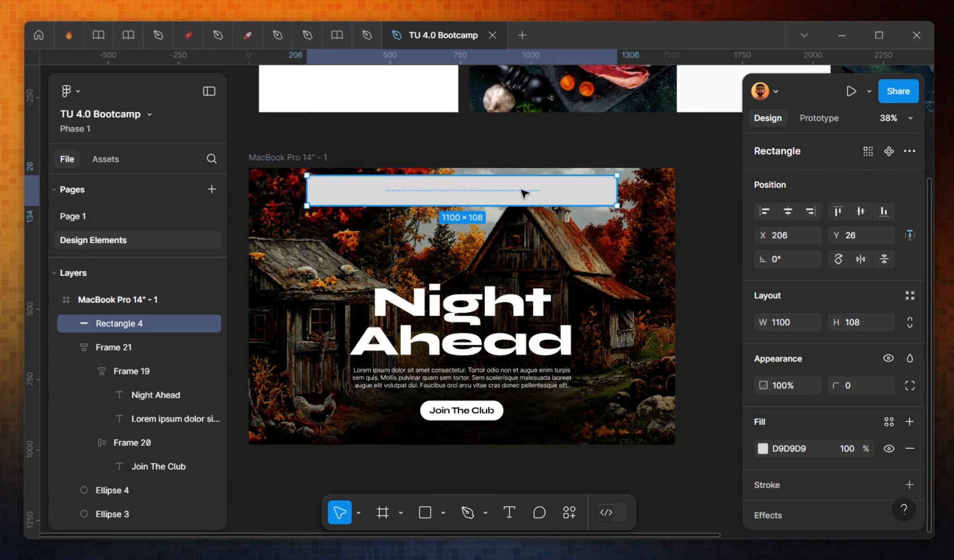
pyautogui.scroll(1, 521, 191)
pyautogui.moveTo(524, 201); pyautogui.dragTo(524, 205)
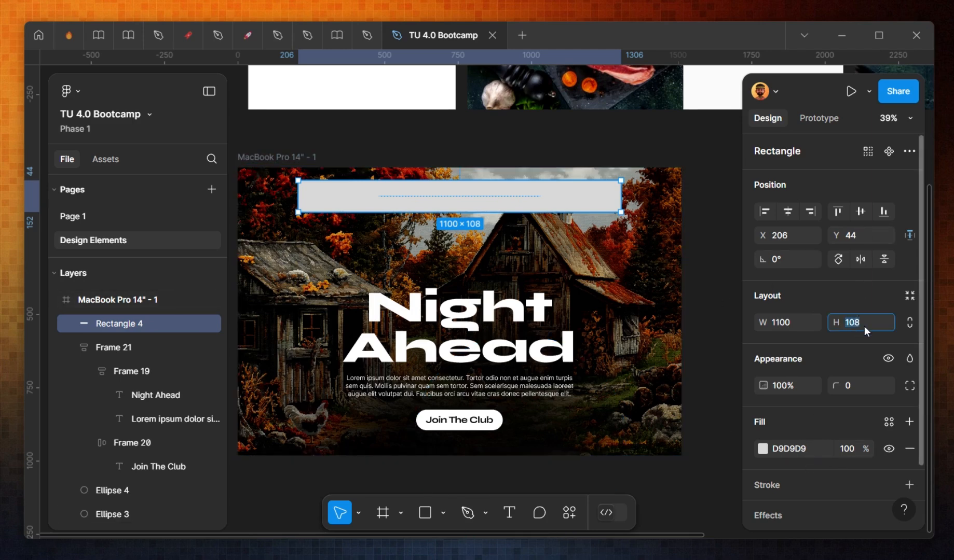
# Step: Set the rectangle's height to 80 and its corner radius to 100
pyautogui.write('100')
pyautogui.press('Return')
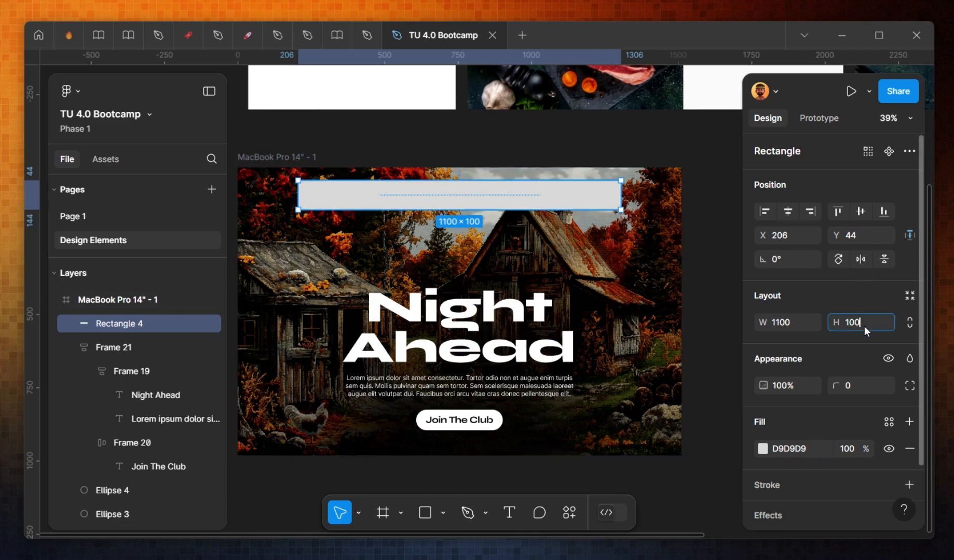
pyautogui.write('80')
pyautogui.press('Return')
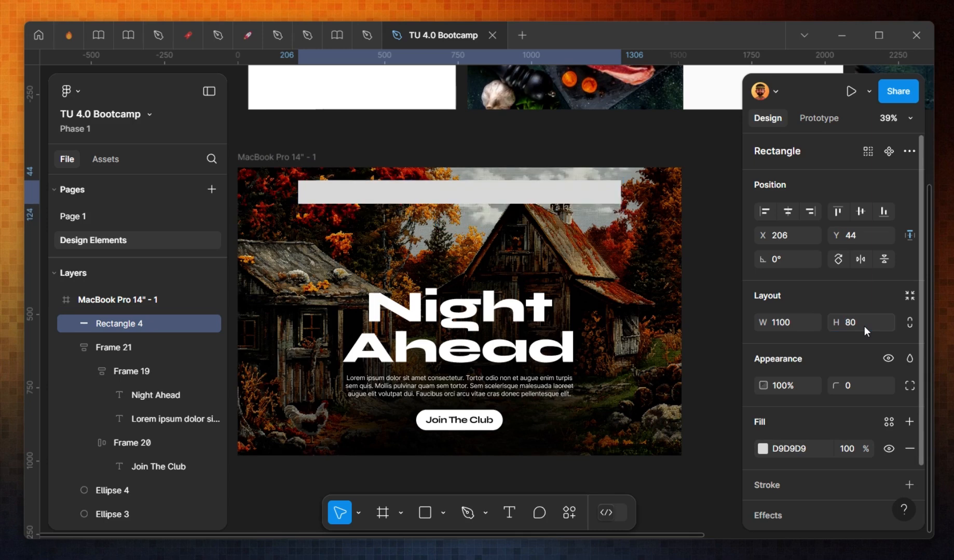
pyautogui.click(859, 387)
pyautogui.write('100')
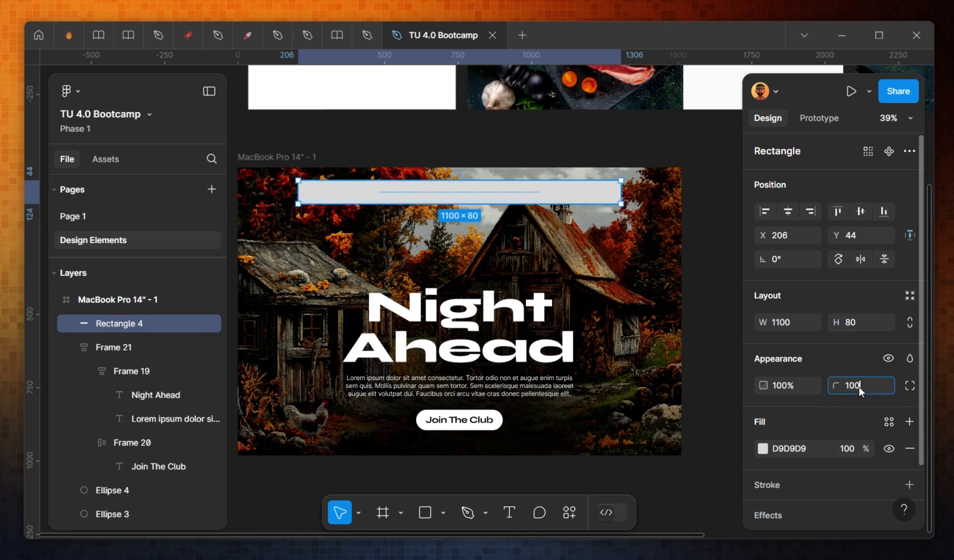
pyautogui.press('Return')
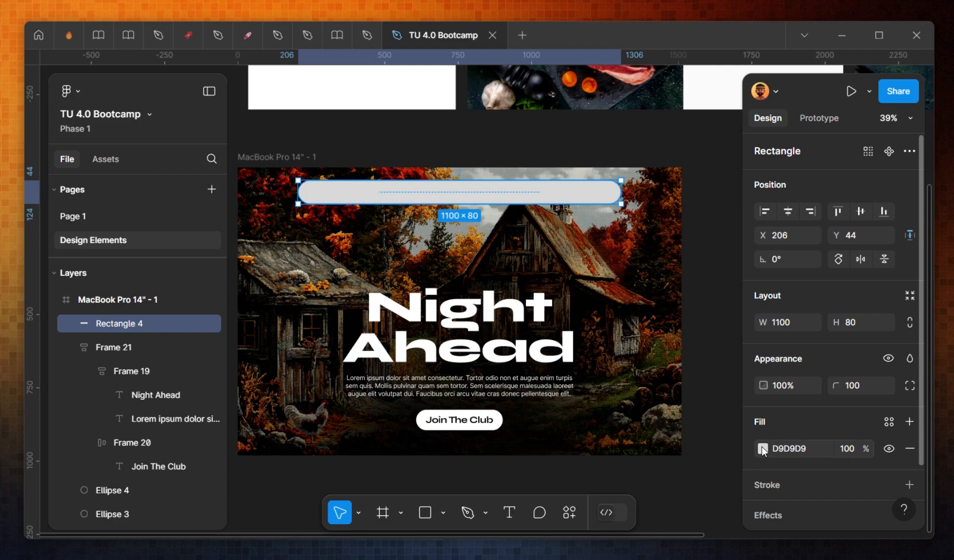
# Step: Change the rectangle's fill to white
pyautogui.click(762, 450)
pyautogui.moveTo(633, 197); pyautogui.dragTo(560, 161)
pyautogui.click(455, 137)
pyautogui.click(349, 139)
pyautogui.scroll(3, 450, 234)
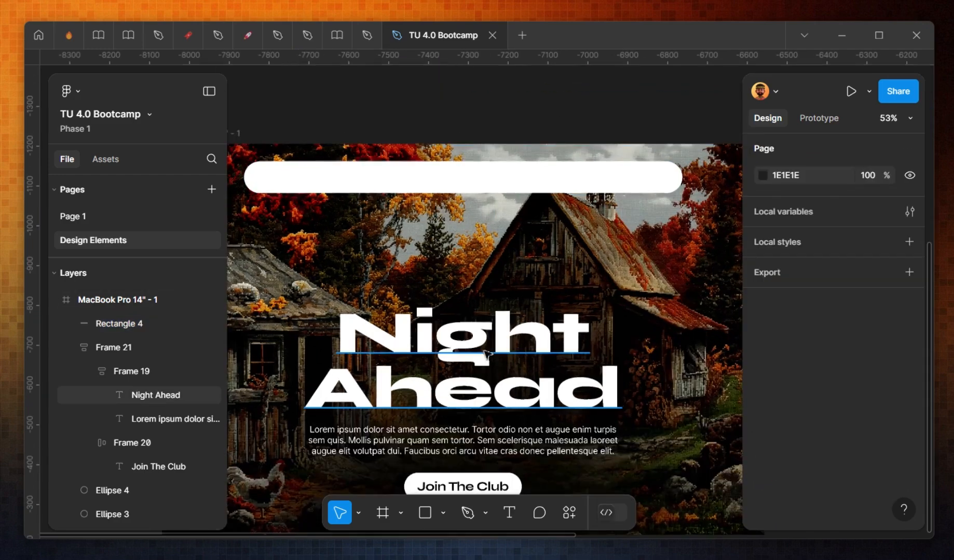
# Step: Copy the body text, paste it into the white bar, and change it to "Item 1"
pyautogui.click(462, 442)
pyautogui.hotkey('ctrl', 'c')
pyautogui.click(455, 182)
pyautogui.hotkey('ctrl', 'v')
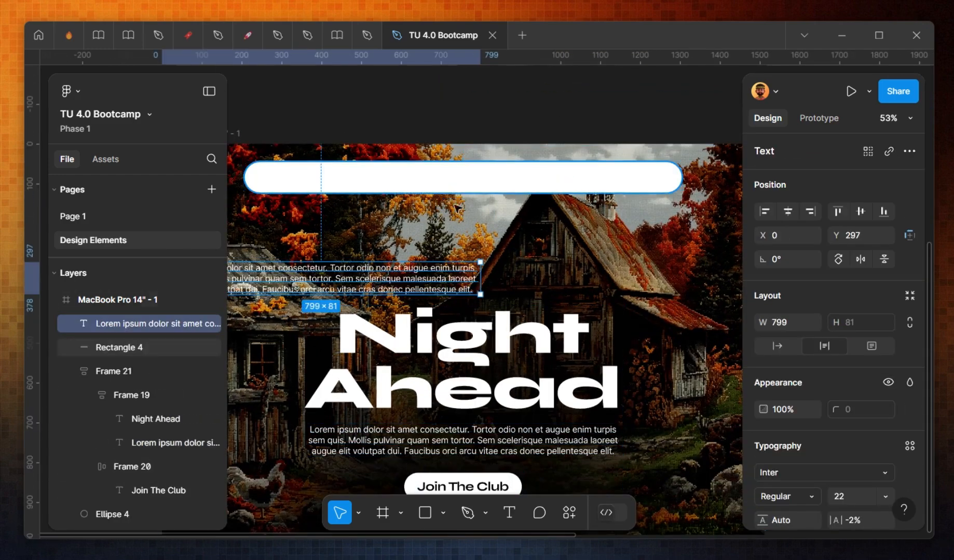
pyautogui.moveTo(322, 280); pyautogui.dragTo(450, 174)
pyautogui.doubleClick(452, 178)
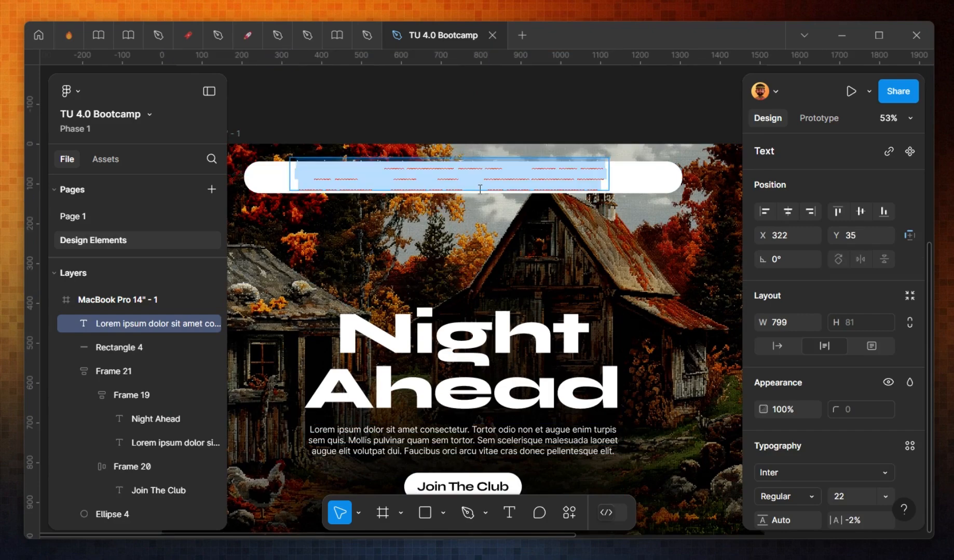
pyautogui.write('m')
pyautogui.press('BackSpace')
pyautogui.write('iTEM 1')
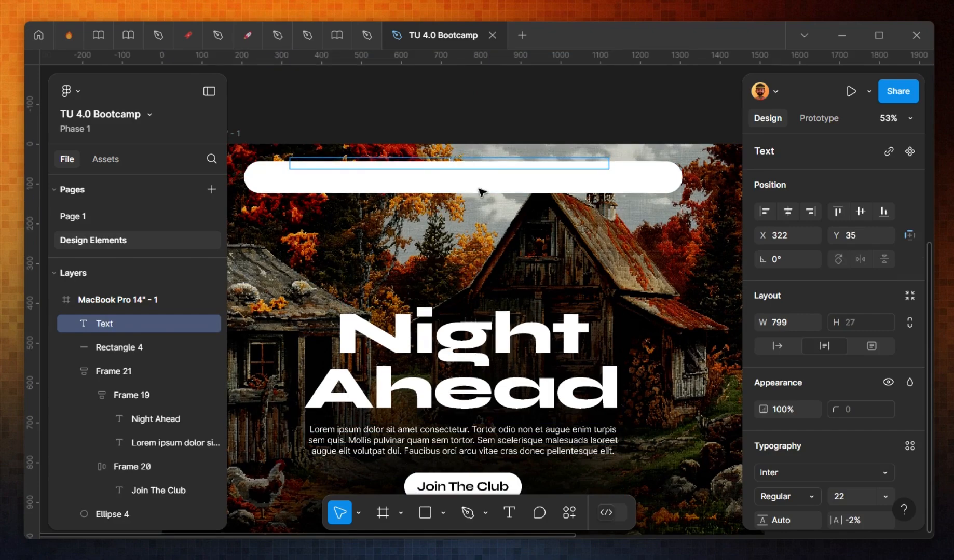
pyautogui.press('Escape')
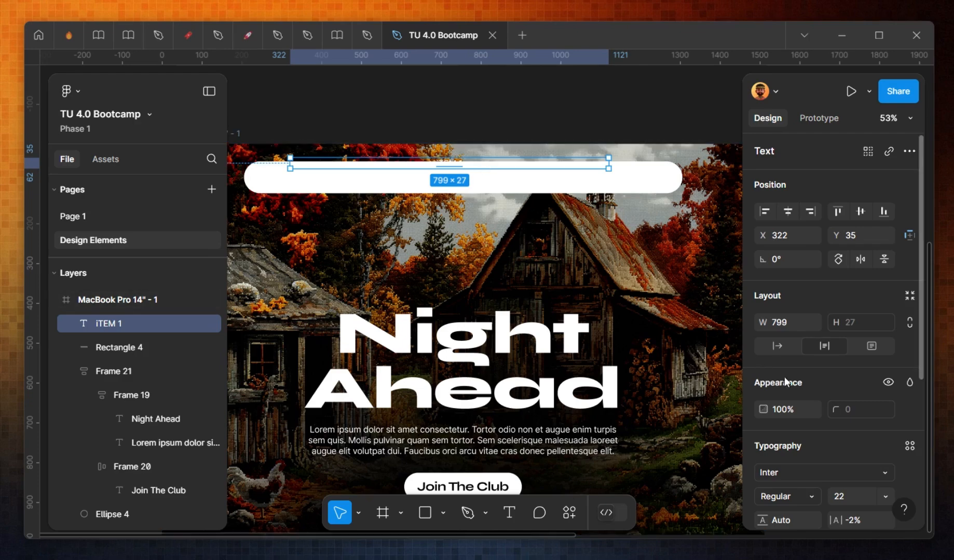
# Step: Set the "Item 1" text fill colour to 000000
pyautogui.scroll(-4, 781, 384)
pyautogui.click(762, 380)
pyautogui.write('000000')
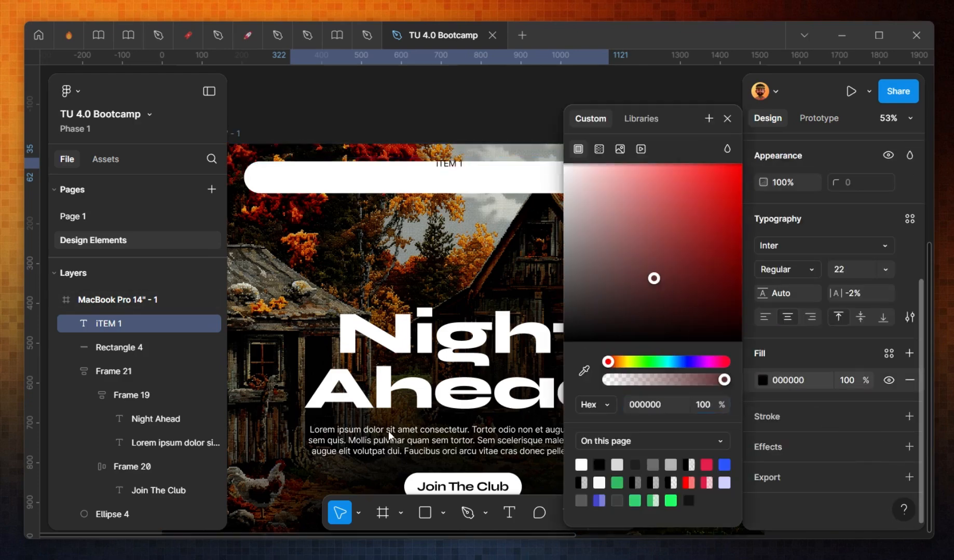
pyautogui.press('Escape')
pyautogui.press('Return')
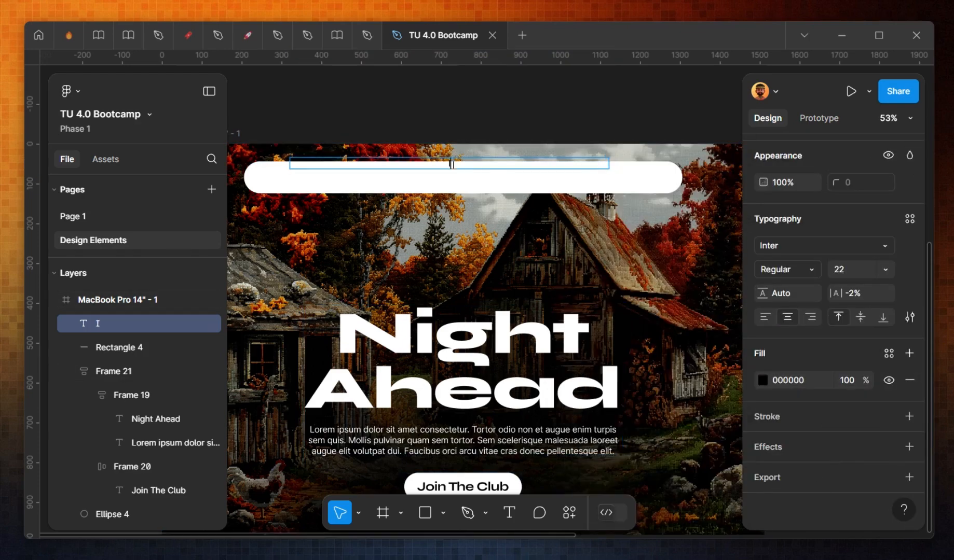
pyautogui.press('Escape')
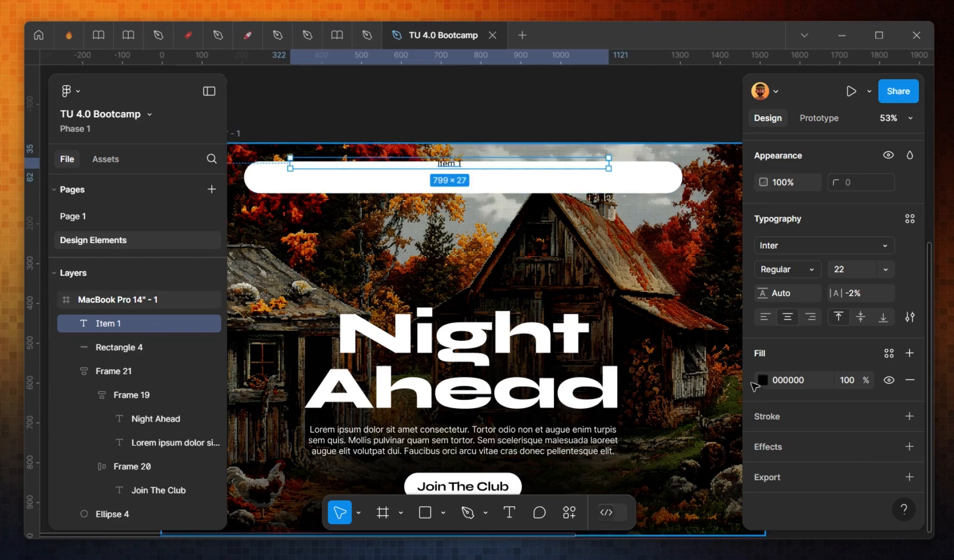
# Step: Change the "Item 1" text font to Syne
pyautogui.click(789, 320)
pyautogui.write('s')
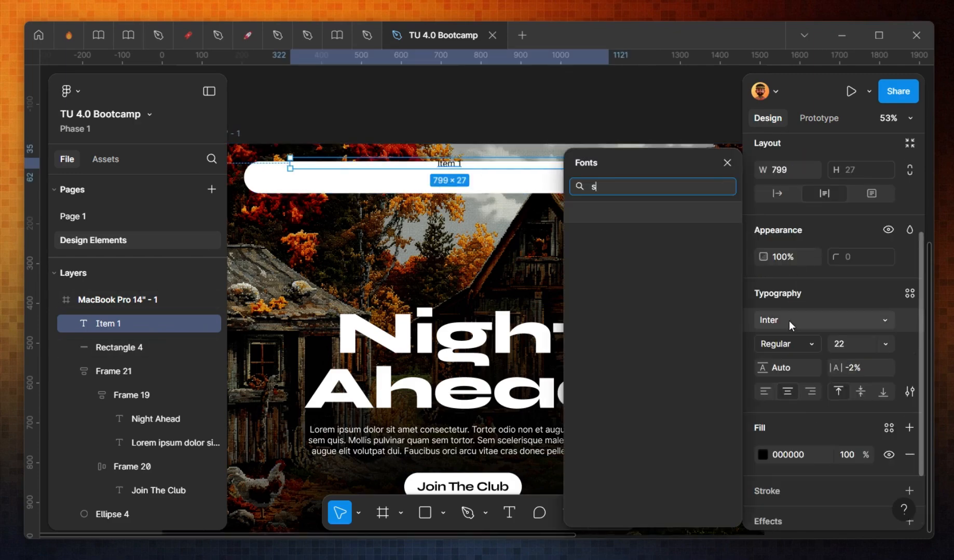
pyautogui.write('yne')
pyautogui.press('Return')
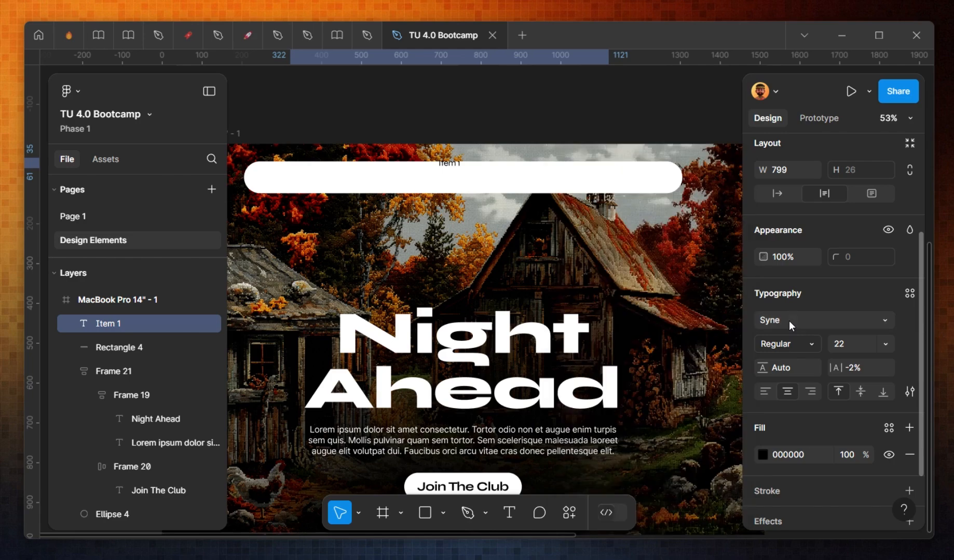
pyautogui.scroll(3, 457, 163)
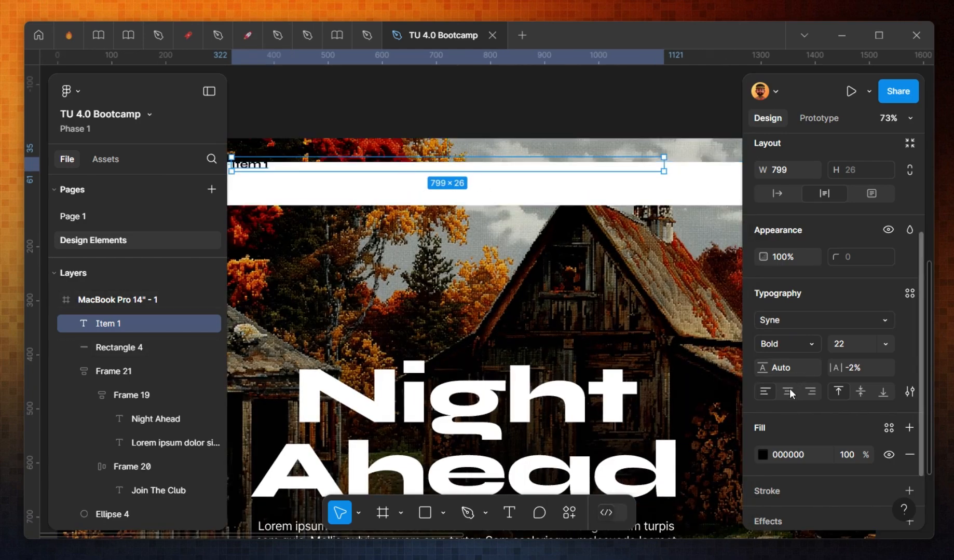
# Step: Set the Item 1 text to auto width and move it to the centre of the white bar
pyautogui.click(777, 193)
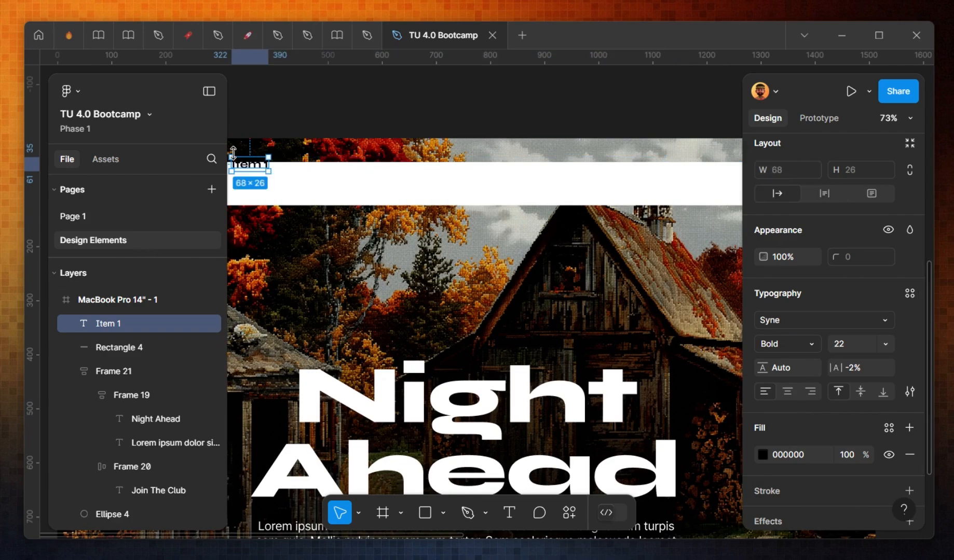
pyautogui.moveTo(248, 171); pyautogui.dragTo(506, 190)
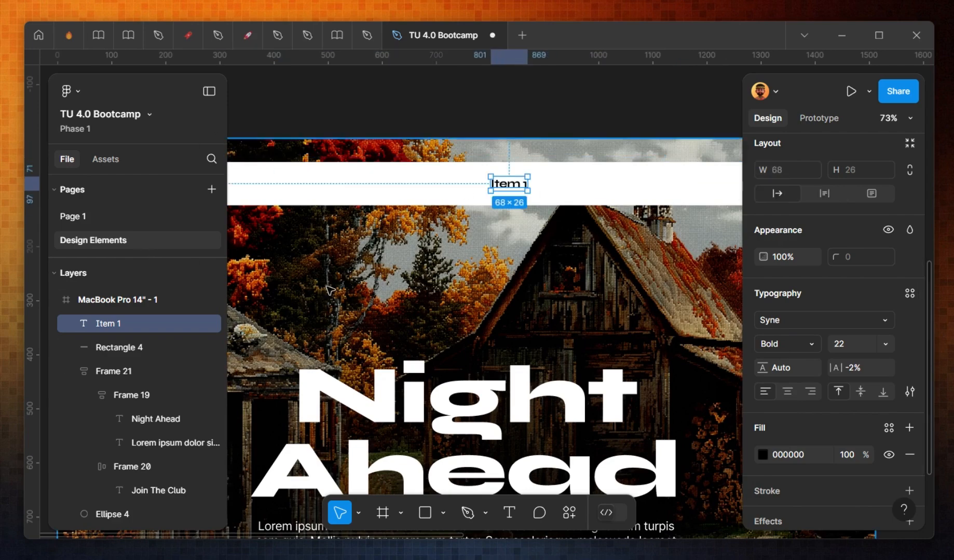
# Step: Duplicate Item 1 to the bar's left end, change it to OOO, and scale it to about 122 × 53
pyautogui.moveTo(310, 354); pyautogui.dragTo(440, 338)
pyautogui.keyDown('alt'); pyautogui.moveTo(647, 170); pyautogui.dragTo(354, 170); pyautogui.keyUp('alt')
pyautogui.doubleClick(356, 173)
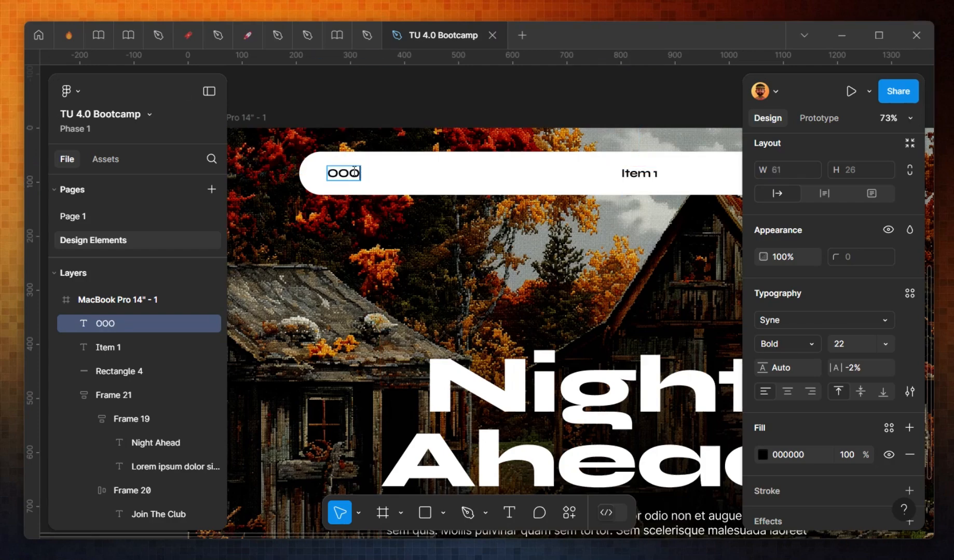
pyautogui.press('Escape')
pyautogui.press('k')
pyautogui.moveTo(360, 173); pyautogui.dragTo(398, 175)
pyautogui.hotkey('ctrl', 'b')
pyautogui.hotkey('ctrl', 'b')
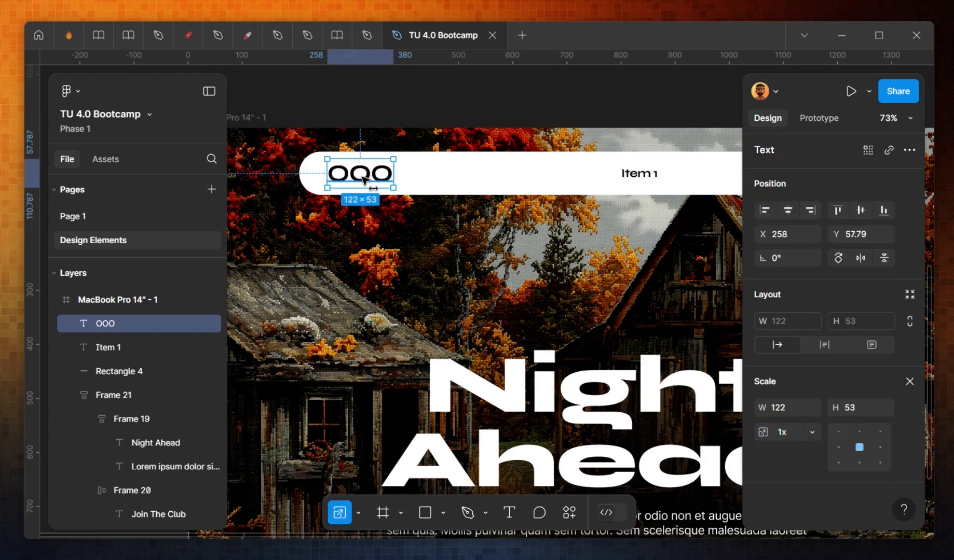
# Step: Draw a circle about 38 × 38 on the bar and duplicate it twice
pyautogui.scroll(5, 394, 150)
pyautogui.press('v')
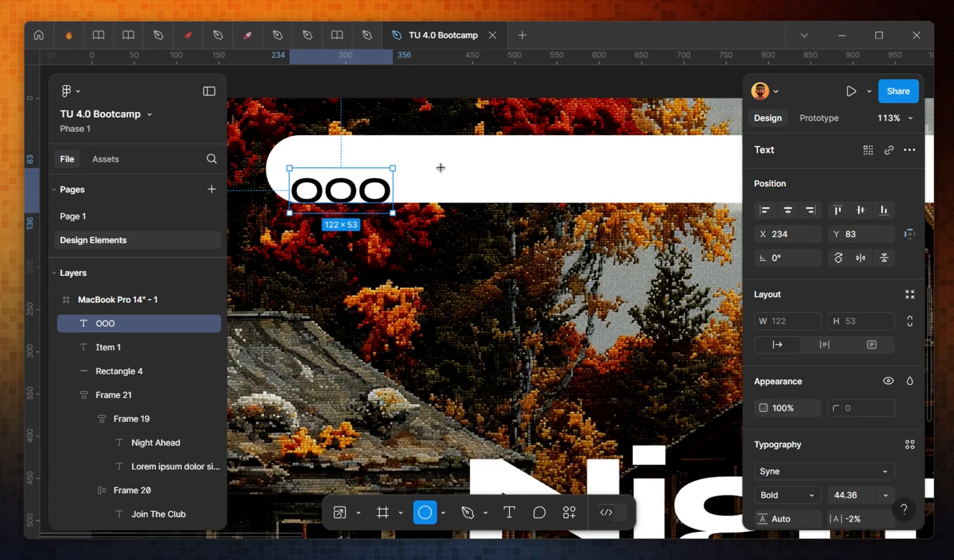
pyautogui.moveTo(426, 157)
pyautogui.mouseDown()
pyautogui.moveTo(459, 187)
pyautogui.moveTo(467, 177)
pyautogui.mouseUp()
pyautogui.hotkey('ctrl', 'd')
pyautogui.hotkey('ctrl', 'd')
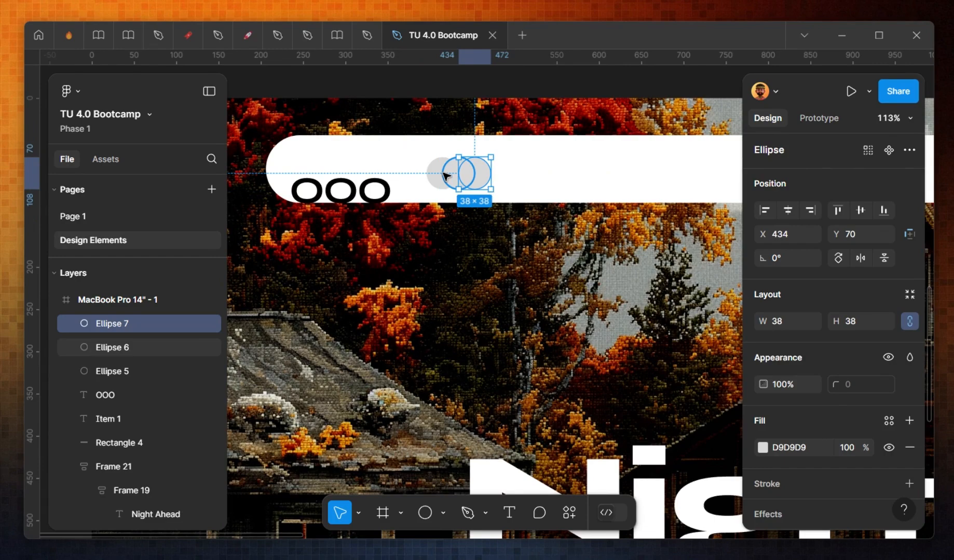
# Step: Select the three circles and set their fill to black
pyautogui.keyDown('shift'); pyautogui.click(451, 175); pyautogui.keyUp('shift')
pyautogui.keyDown('shift'); pyautogui.click(436, 177); pyautogui.keyUp('shift')
pyautogui.scroll(-3, 733, 366)
pyautogui.scroll(-2, 786, 474)
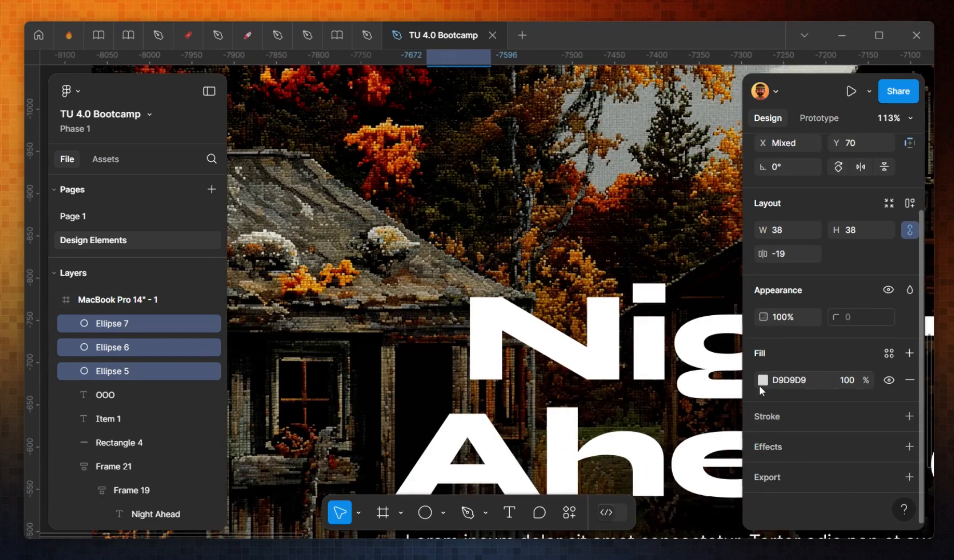
pyautogui.click(763, 381)
pyautogui.click(564, 341)
# Step: Add a stroke to the three circles and set its colour to FFFFFF
pyautogui.scroll(5, 469, 254)
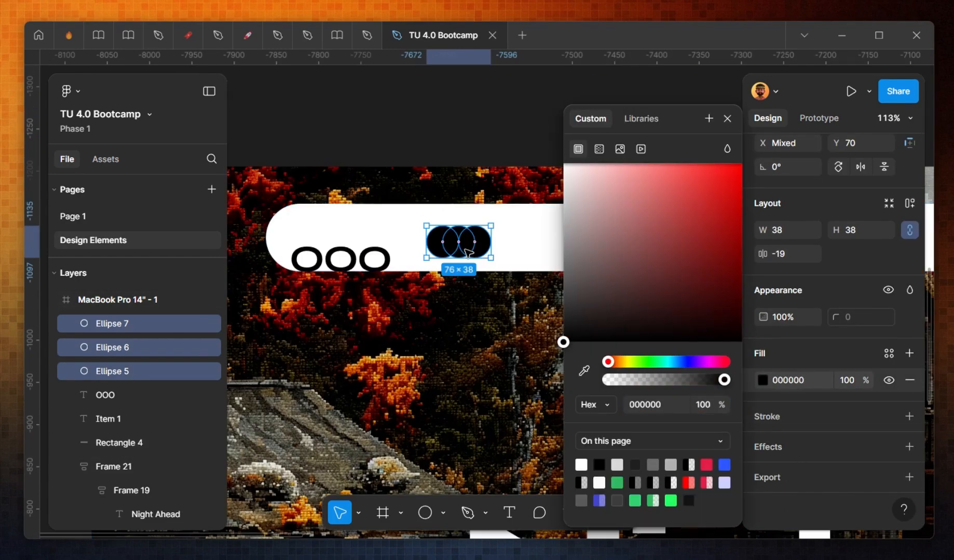
pyautogui.scroll(5, 469, 253)
pyautogui.click(798, 420)
pyautogui.click(797, 419)
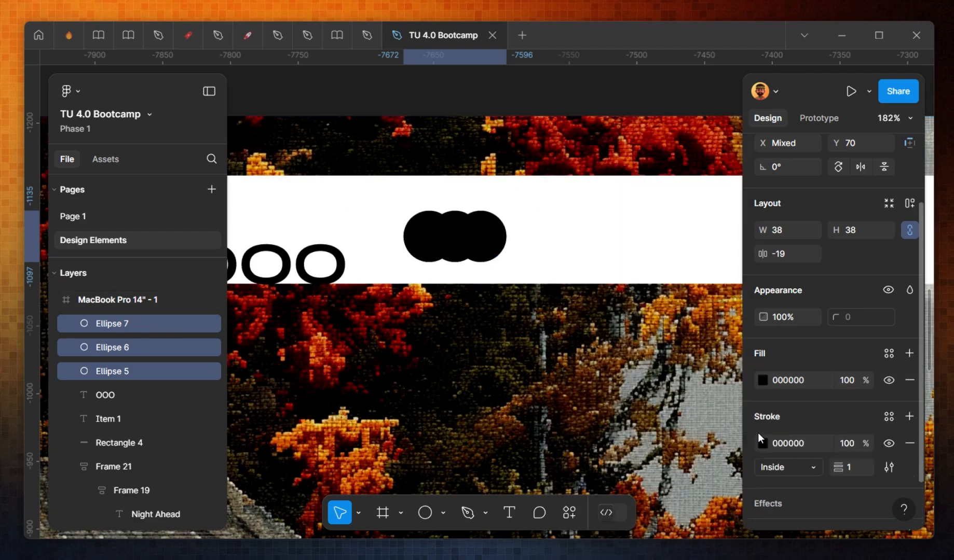
pyautogui.click(762, 442)
pyautogui.write('FFFFFF')
pyautogui.press('Return')
pyautogui.press('Escape')
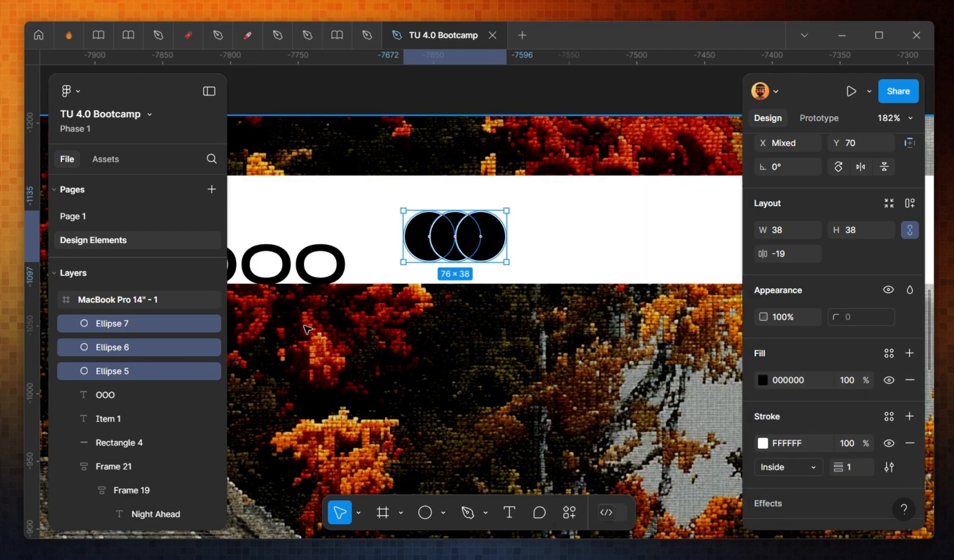
# Step: Delete the OOO text and group the three circles
pyautogui.click(287, 276)
pyautogui.press('Delete')
pyautogui.click(462, 243)
pyautogui.keyDown('shift'); pyautogui.click(444, 244); pyautogui.keyUp('shift')
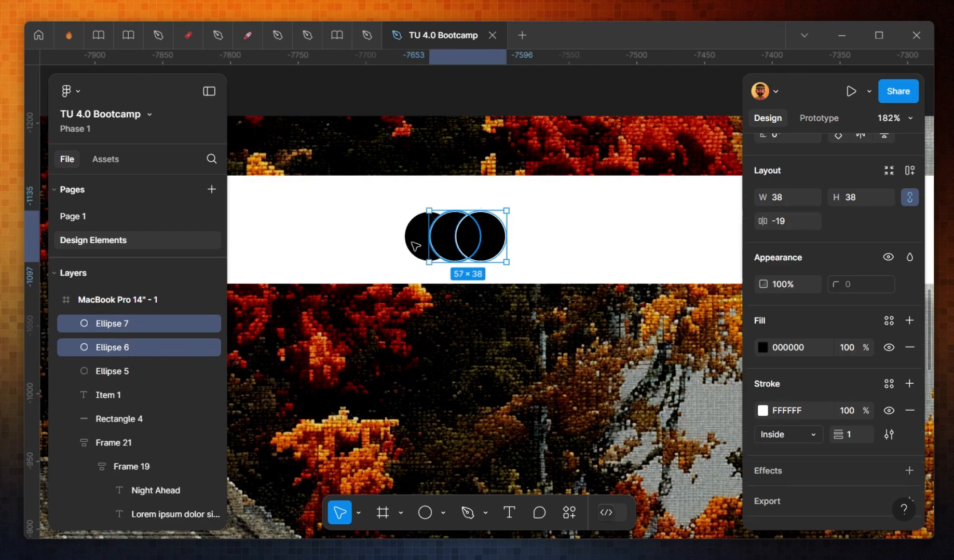
pyautogui.keyDown('shift'); pyautogui.click(416, 245); pyautogui.keyUp('shift')
pyautogui.hotkey('ctrl', 'g')
# Step: Move the circle group to the left end of the white bar
pyautogui.keyDown('ctrl'); pyautogui.scroll(-1, 410, 264); pyautogui.keyUp('ctrl')
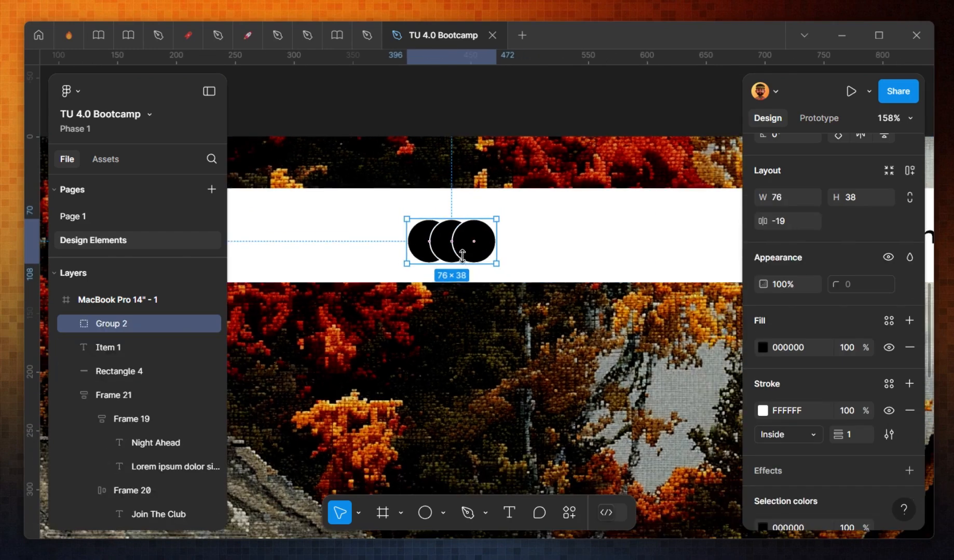
pyautogui.moveTo(462, 254); pyautogui.dragTo(437, 241)
pyautogui.keyDown('ctrl'); pyautogui.scroll(-3, 437, 241); pyautogui.keyUp('ctrl')
pyautogui.hscroll(4, 518, 249)
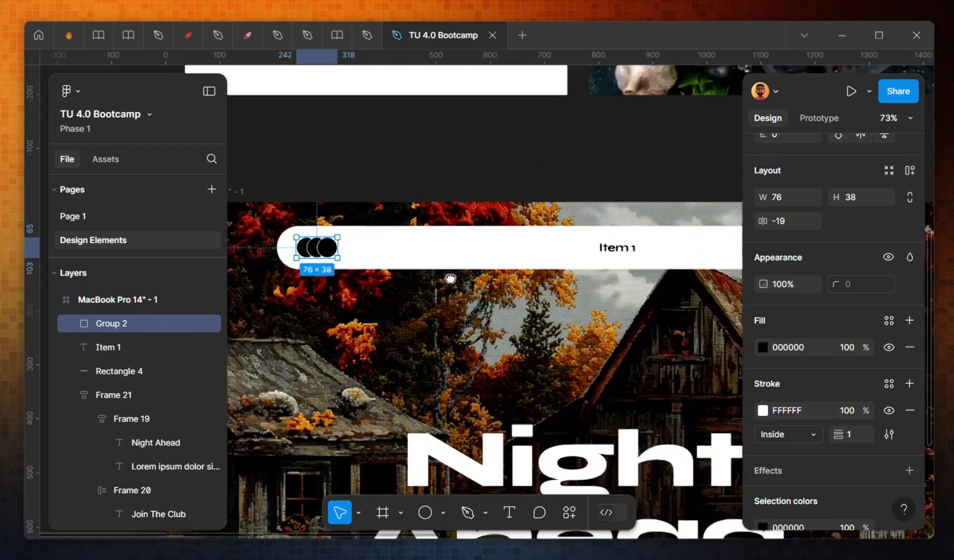
# Step: Duplicate Item 1 beside the original and twice more to make four menu items across the bar
pyautogui.click(573, 250)
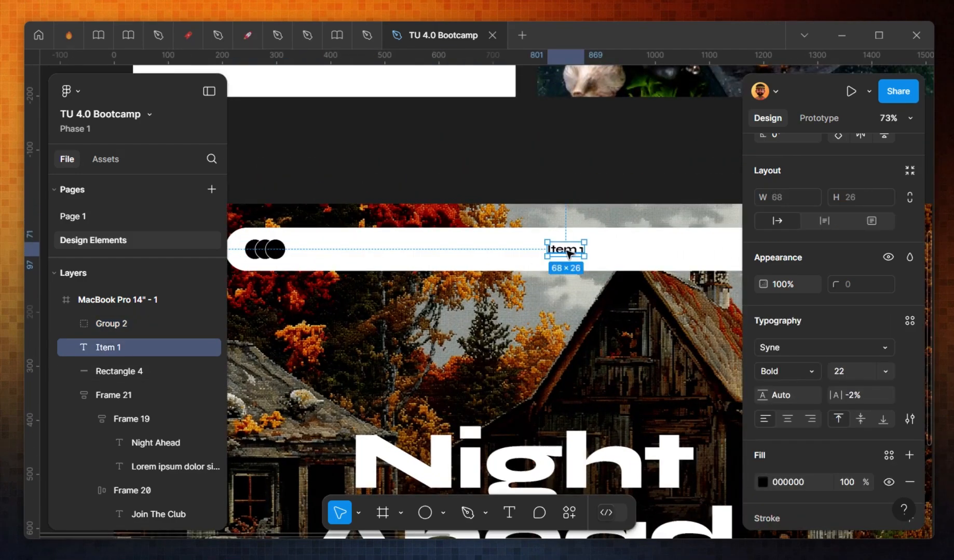
pyautogui.moveTo(569, 253); pyautogui.dragTo(475, 253)
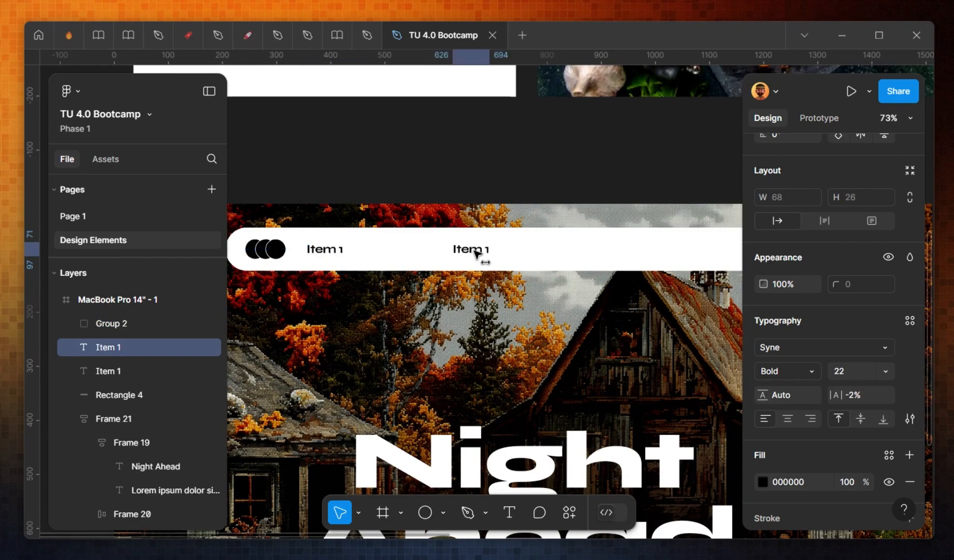
pyautogui.hotkey('ctrl', 'd')
pyautogui.hotkey('ctrl', 'd')
pyautogui.keyDown('ctrl'); pyautogui.scroll(-3, 648, 270); pyautogui.keyUp('ctrl')
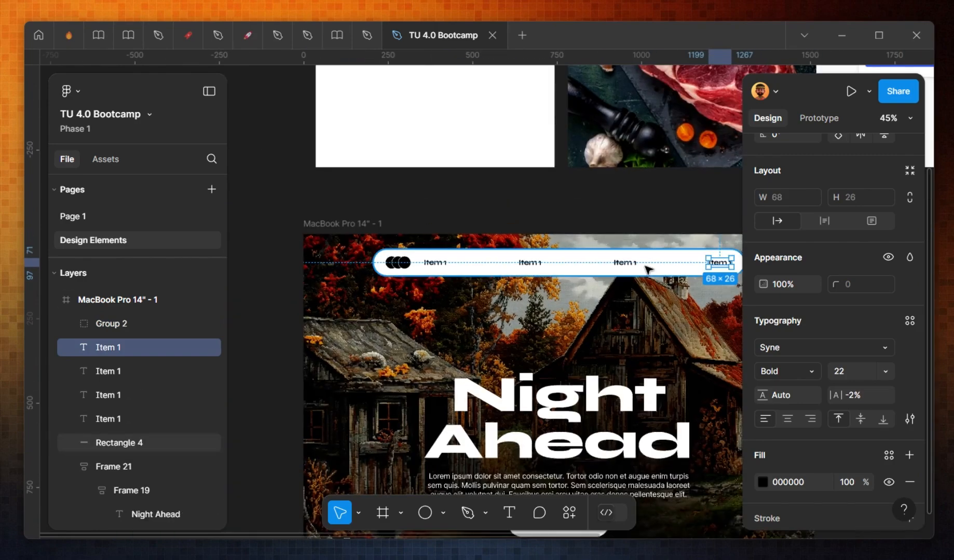
# Step: Wrap the three right-hand menu items in an auto layout frame with 42 spacing
pyautogui.keyDown('shift'); pyautogui.click(626, 262); pyautogui.keyUp('shift')
pyautogui.keyDown('shift'); pyautogui.click(532, 262); pyautogui.keyUp('shift')
pyautogui.hotkey('shift', 'a')
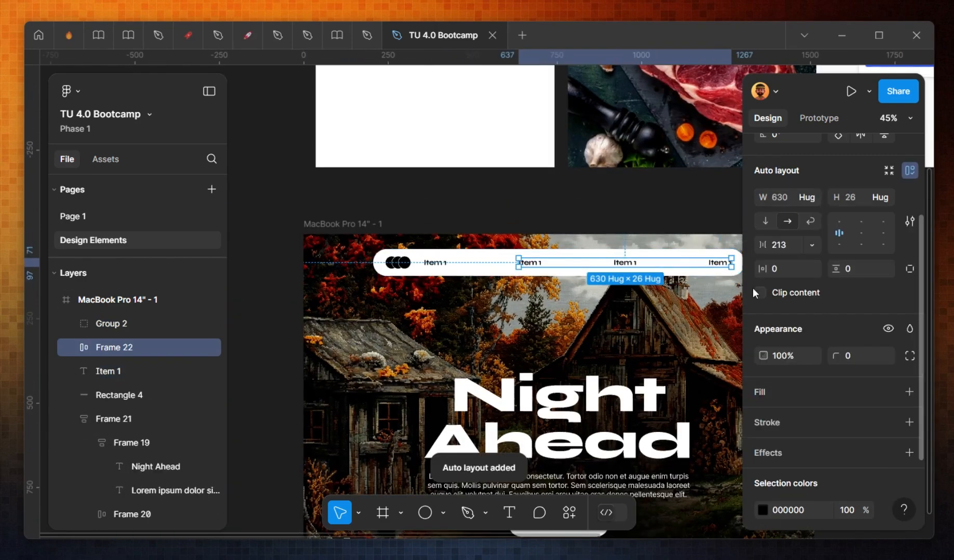
pyautogui.click(787, 252)
pyautogui.write('4')
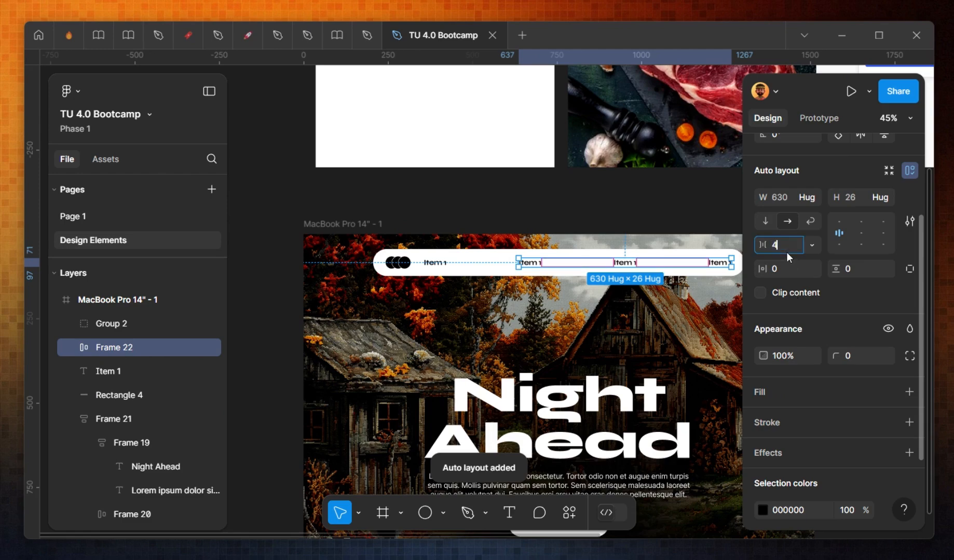
pyautogui.write('2')
pyautogui.press('Return')
# Step: Copy the Join The Club button and paste it into the menu items frame
pyautogui.scroll(2, 431, 285)
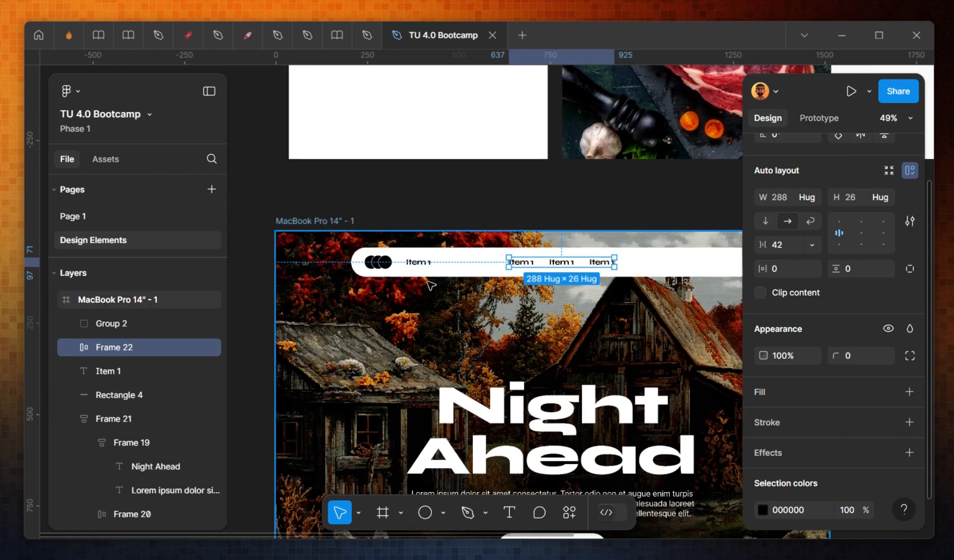
pyautogui.hscroll(2, 430, 285)
pyautogui.scroll(-5, 522, 441)
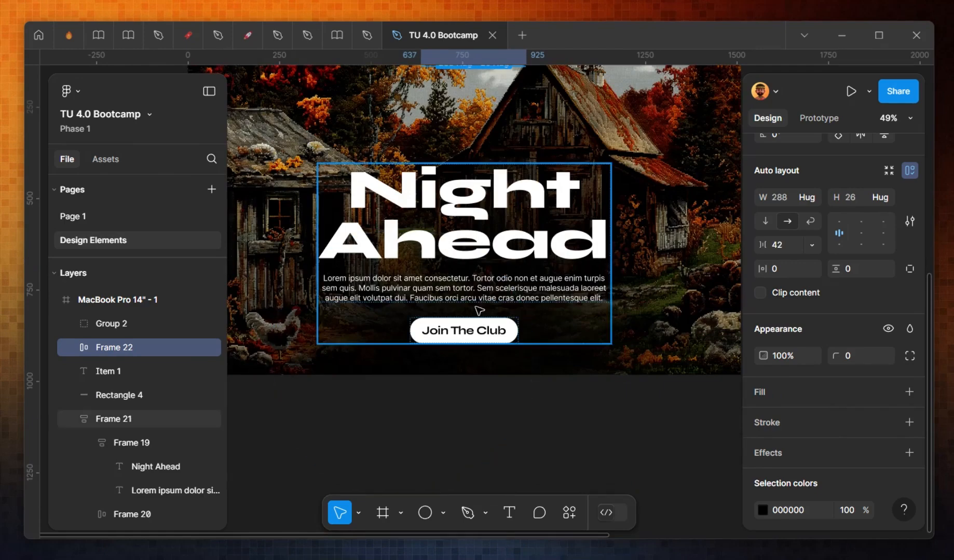
pyautogui.click(476, 332)
pyautogui.scroll(2, 509, 212)
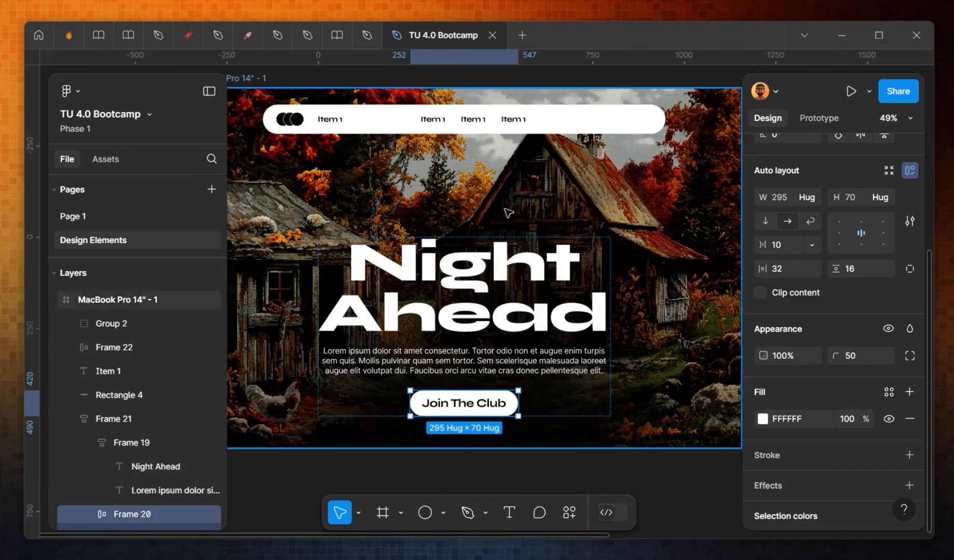
pyautogui.click(524, 120)
pyautogui.hotkey('ctrl', 'v')
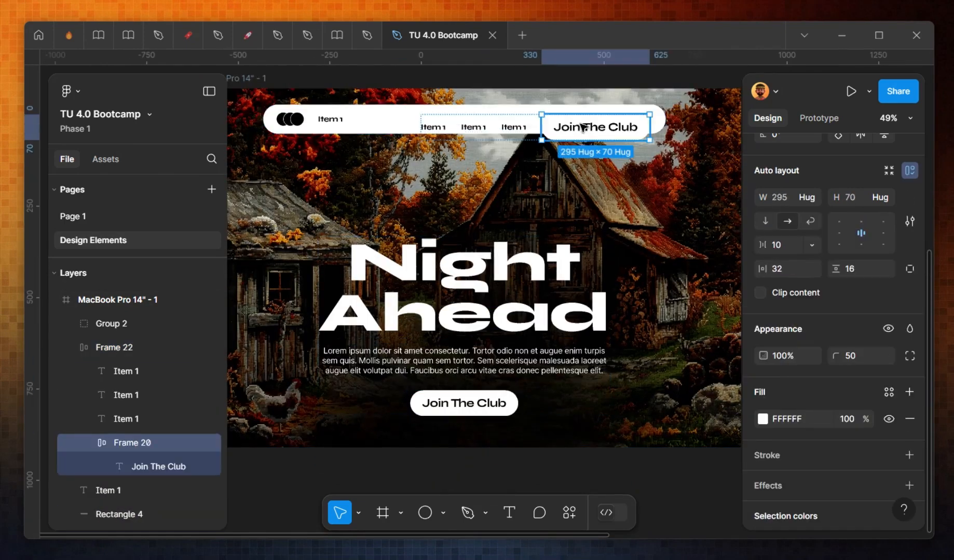
# Step: Scale the pasted button slightly, move it out of the menu frame and place it at the bar's right end
pyautogui.press('k')
pyautogui.moveTo(649, 130)
pyautogui.mouseDown()
pyautogui.moveTo(593, 125)
pyautogui.moveTo(653, 123)
pyautogui.mouseUp()
pyautogui.scroll(3, 580, 132)
pyautogui.scroll(1, 579, 130)
pyautogui.hotkey('ctrl', 'x')
pyautogui.click(642, 127)
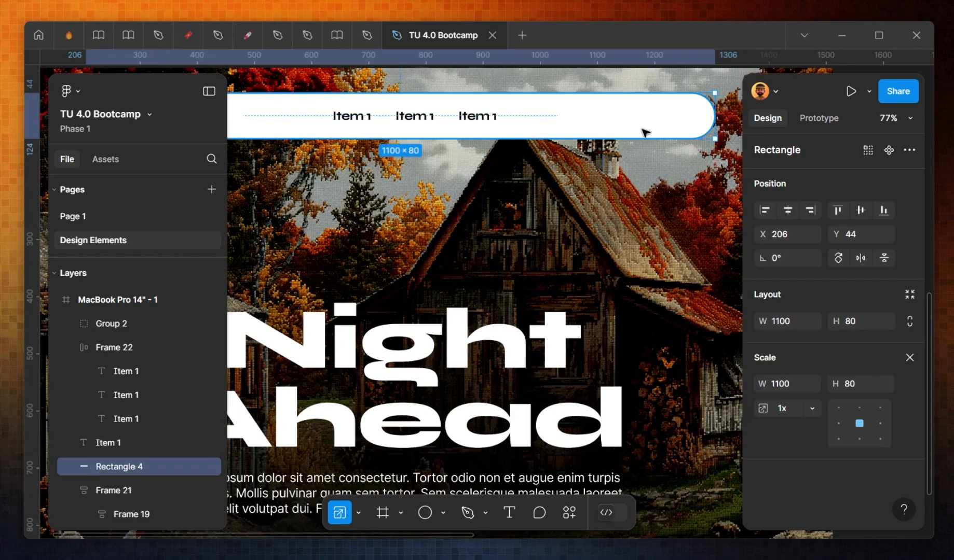
pyautogui.hotkey('ctrl', 'v')
pyautogui.moveTo(240, 81); pyautogui.dragTo(684, 118)
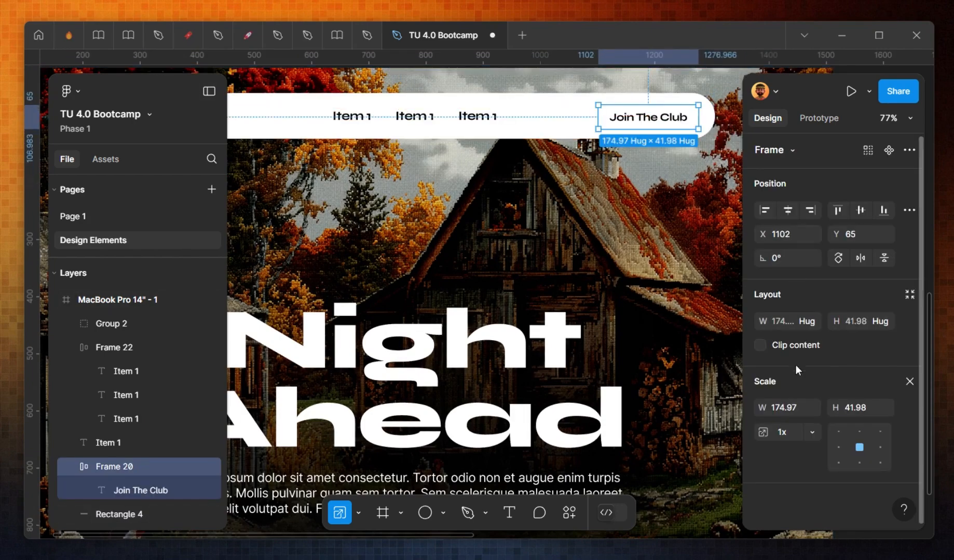
# Step: Set the navigation button's fill to black
pyautogui.press('v')
pyautogui.scroll(-3, 789, 389)
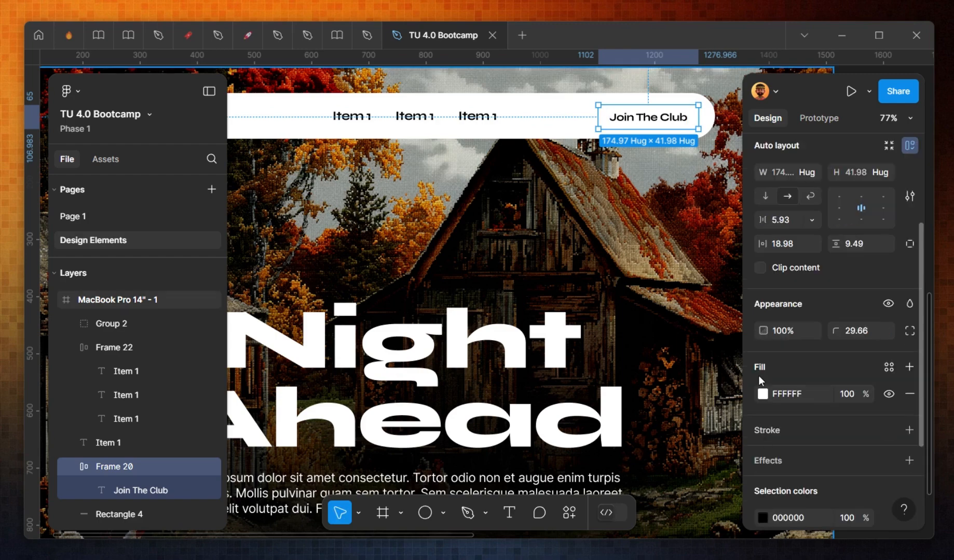
pyautogui.click(762, 398)
pyautogui.moveTo(639, 248); pyautogui.dragTo(543, 358)
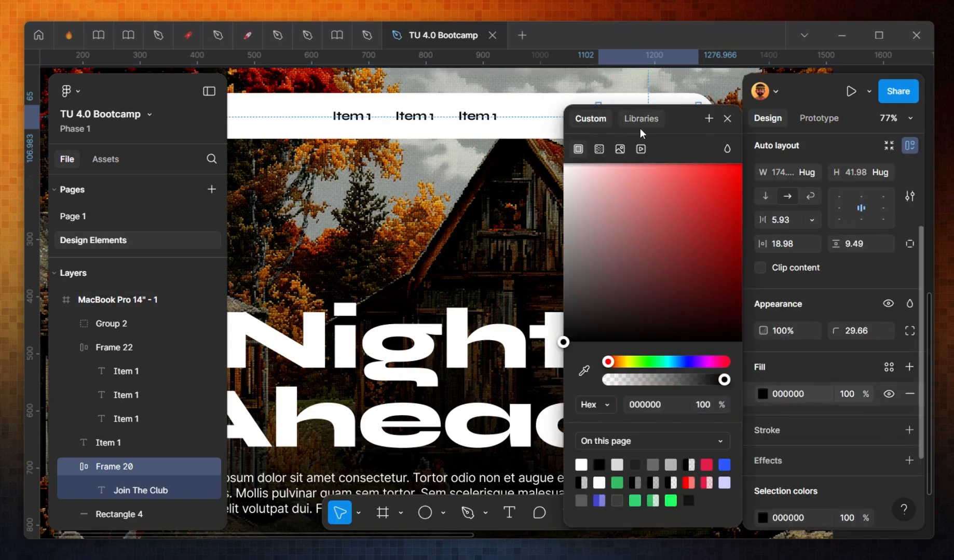
pyautogui.press('Escape')
pyautogui.press('Escape')
# Step: Set the navigation button label's text colour to white
pyautogui.doubleClick(669, 126)
pyautogui.click(762, 381)
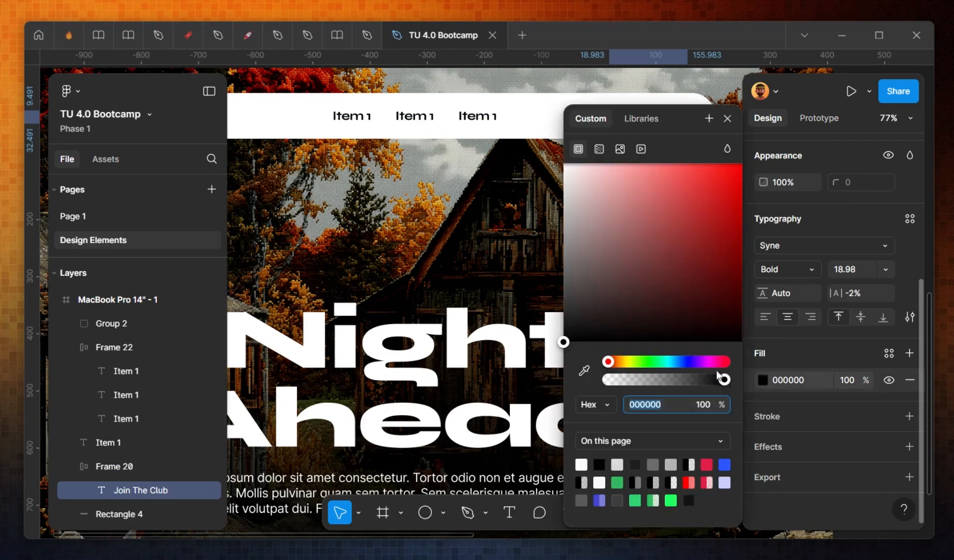
pyautogui.click(638, 214)
pyautogui.press('Escape')
pyautogui.press('Escape')
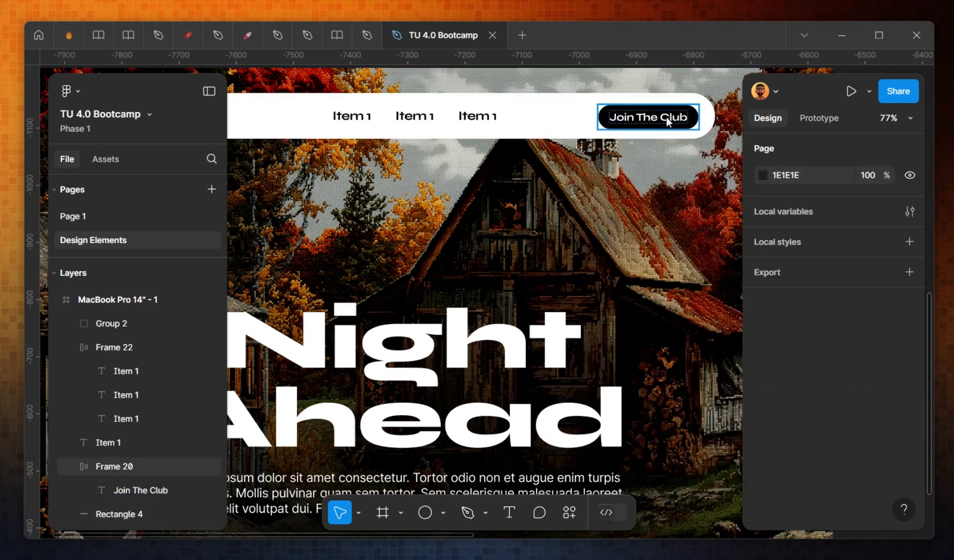
# Step: Scale the navigation button up to about 203 × 48 and reposition it in the bar
pyautogui.click(603, 120)
pyautogui.press('k')
pyautogui.moveTo(599, 118); pyautogui.dragTo(583, 117)
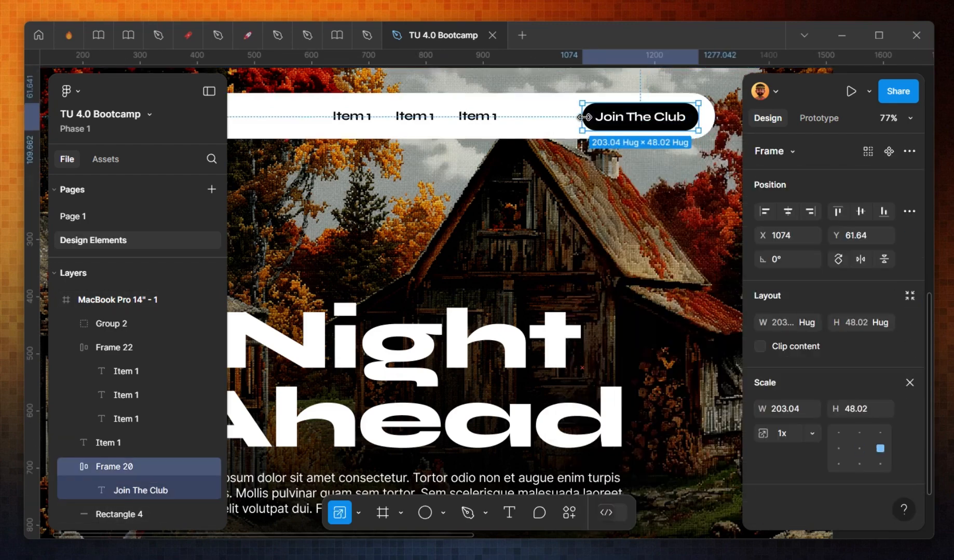
pyautogui.moveTo(672, 119); pyautogui.dragTo(676, 116)
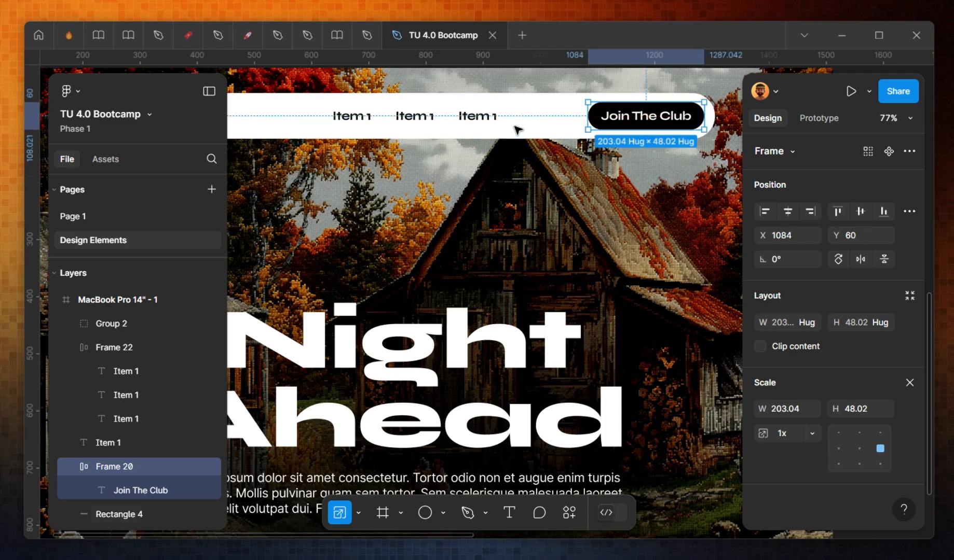
# Step: Change the navigation button's label to Quick Notes
pyautogui.doubleClick(649, 120)
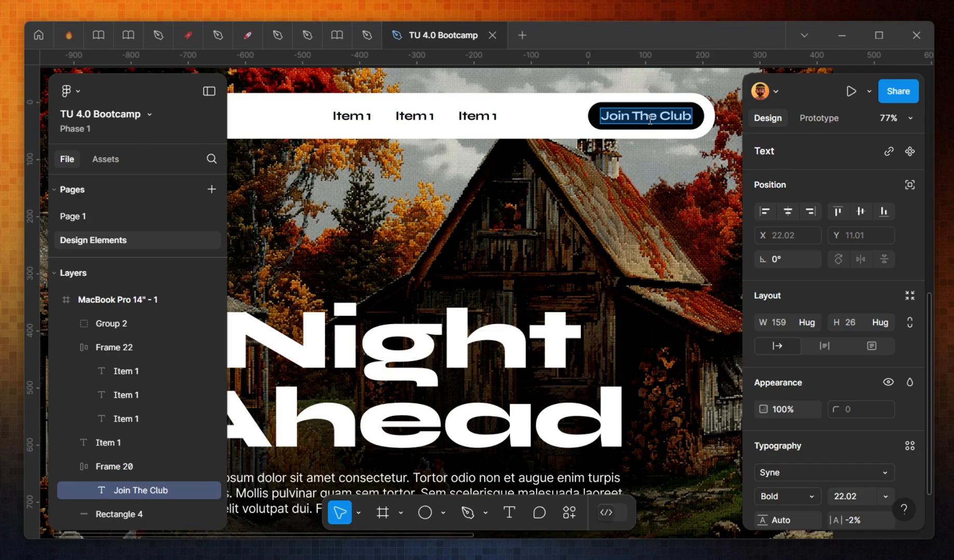
pyautogui.write('W')
pyautogui.press('BackSpace')
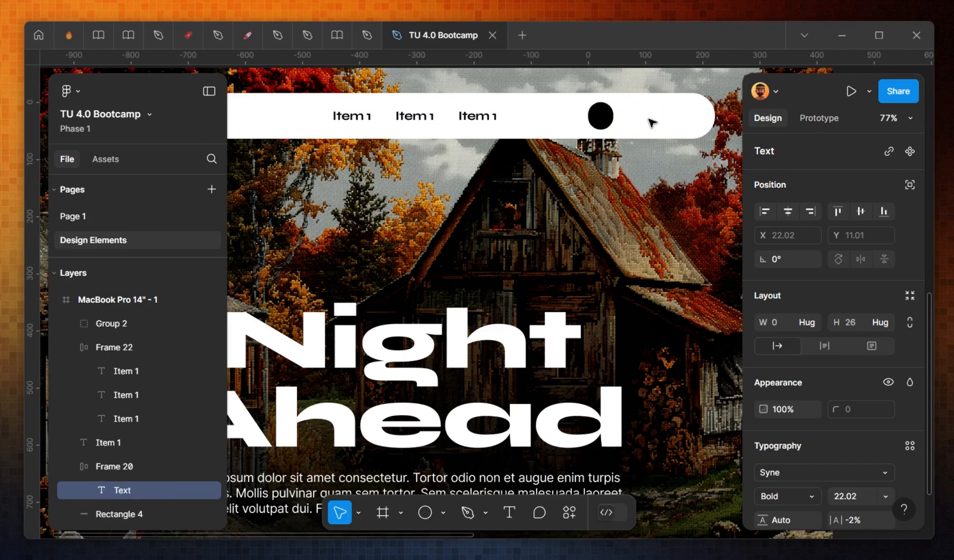
pyautogui.write('Quick Notes')
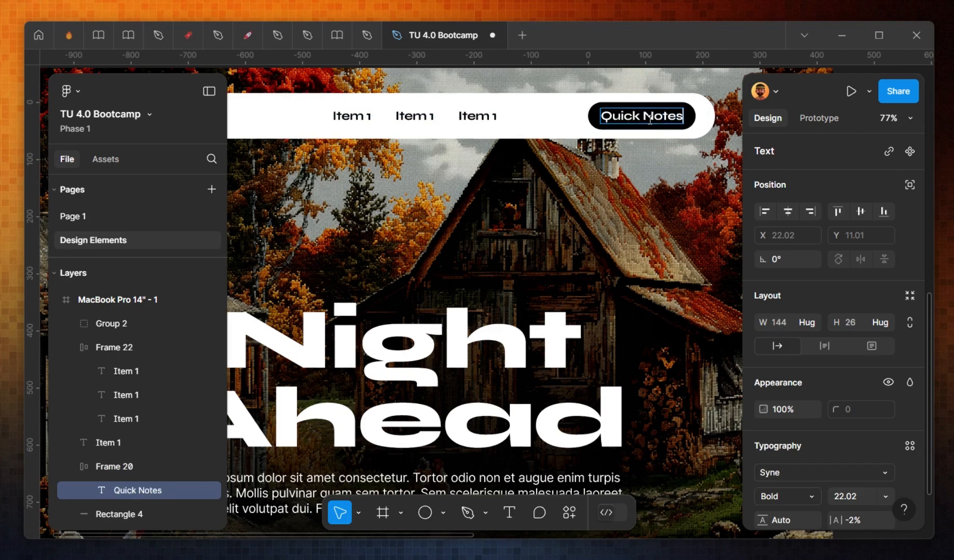
pyautogui.press('Escape')
pyautogui.press('Escape')
# Step: Nudge the Quick Notes button right so it sits at the bar's right end
pyautogui.click(677, 114)
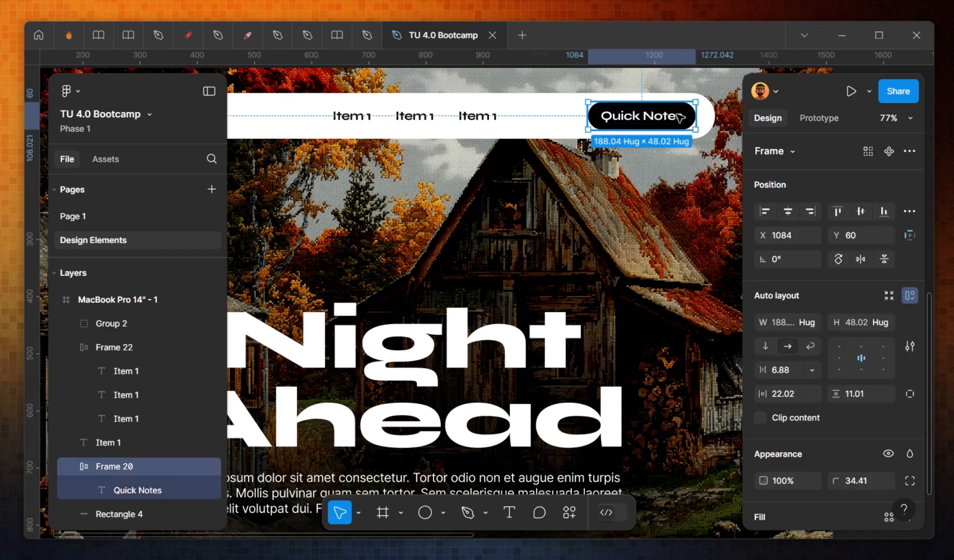
pyautogui.hotkey('shift', 'Right')
pyautogui.hotkey('shift', 'Right')
pyautogui.press('Left')
pyautogui.press('Left')
pyautogui.moveTo(674, 119); pyautogui.dragTo(677, 119)
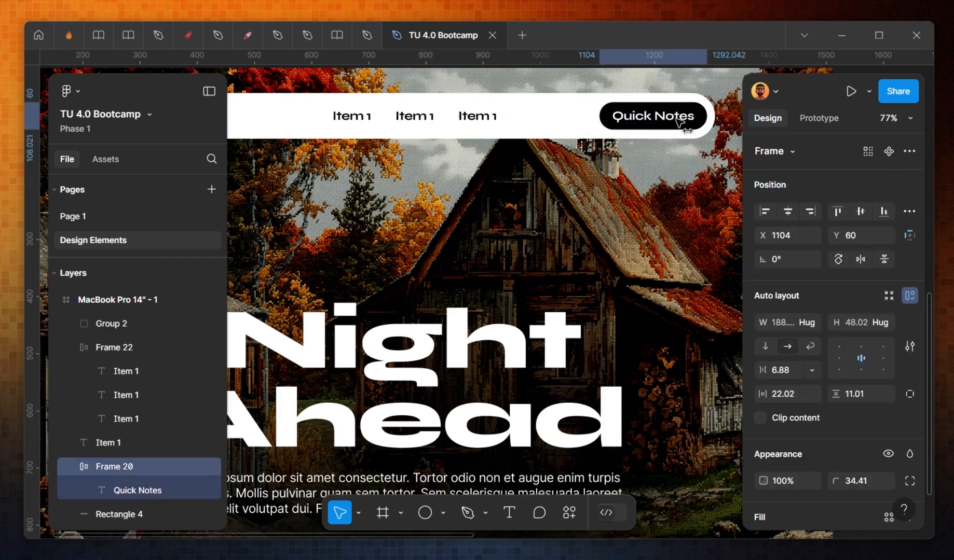
# Step: Rename the second navigation menu item to Blog
pyautogui.click(454, 110)
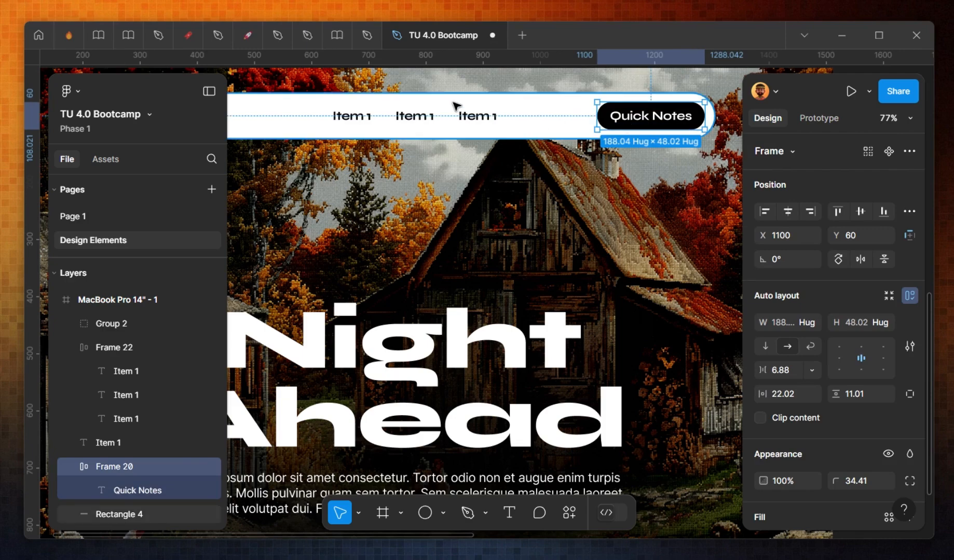
pyautogui.scroll(-5, 541, 167)
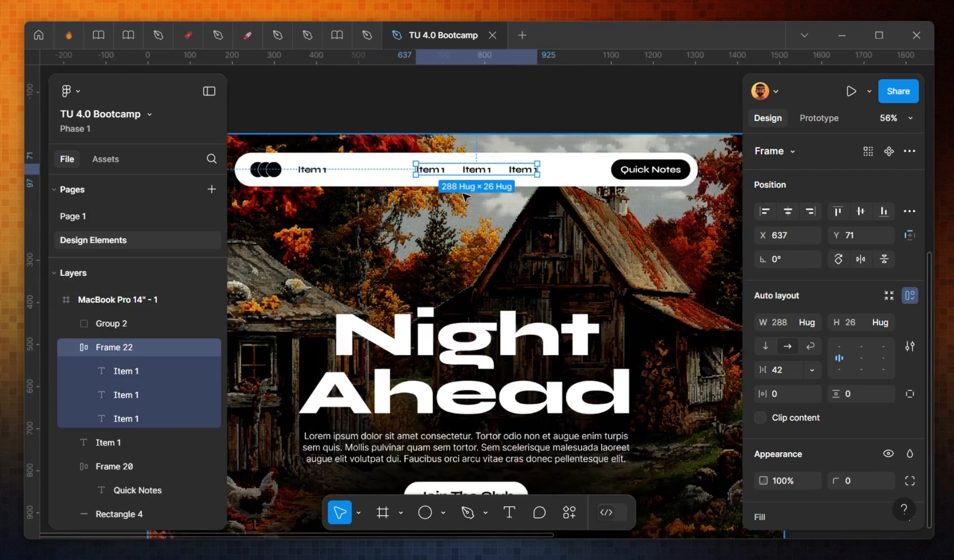
pyautogui.scroll(4, 441, 162)
pyautogui.doubleClick(496, 173)
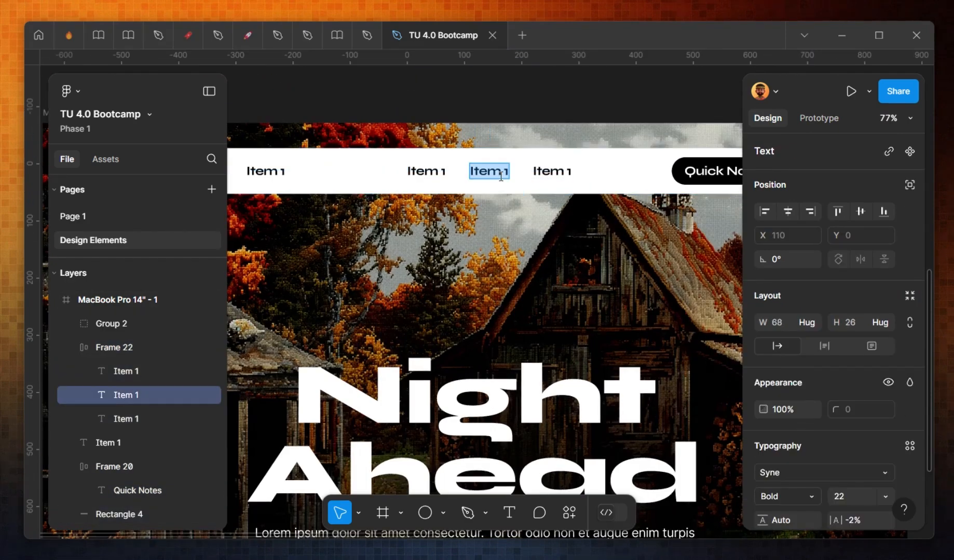
pyautogui.write('Bo')
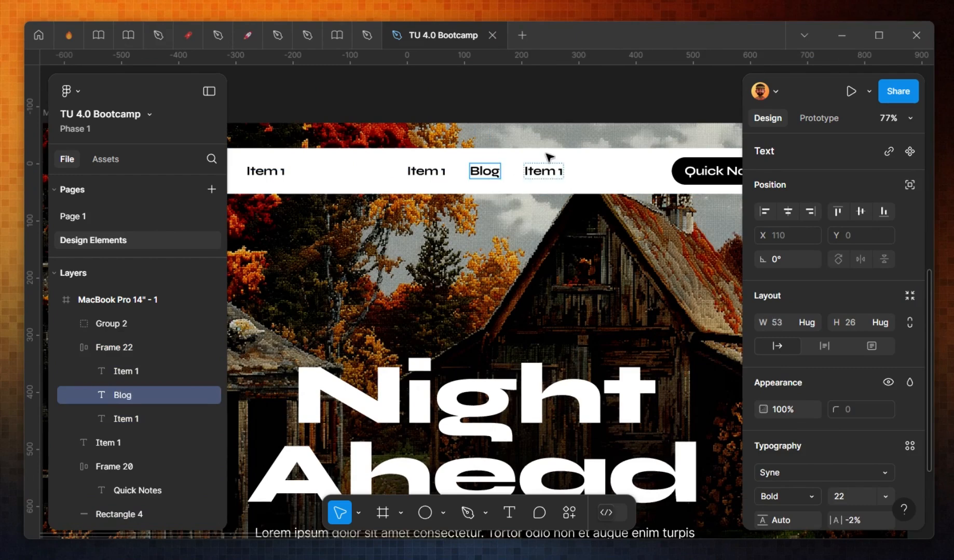
# Step: Rename the third navigation menu item to About
pyautogui.click(544, 171)
pyautogui.doubleClick(544, 171)
pyautogui.write('R')
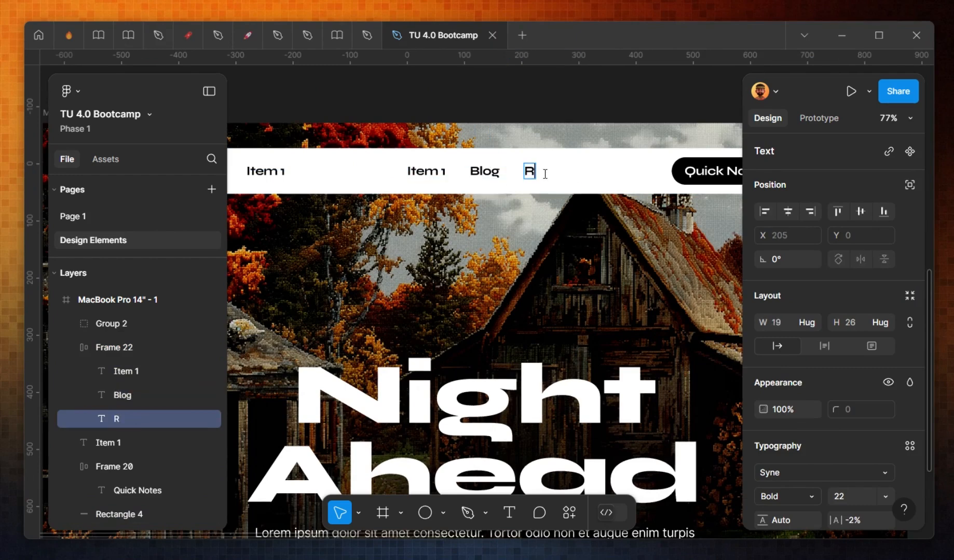
pyautogui.write('ea')
pyautogui.press('BackSpace')
pyautogui.press('BackSpace')
pyautogui.press('BackSpace')
pyautogui.write('About')
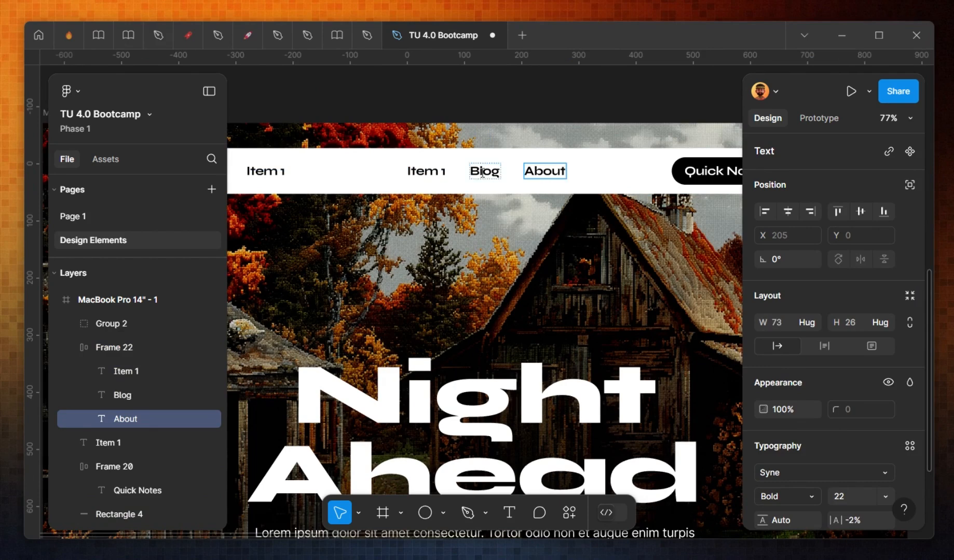
# Step: Rename the first navigation menu item to Home
pyautogui.click(431, 169)
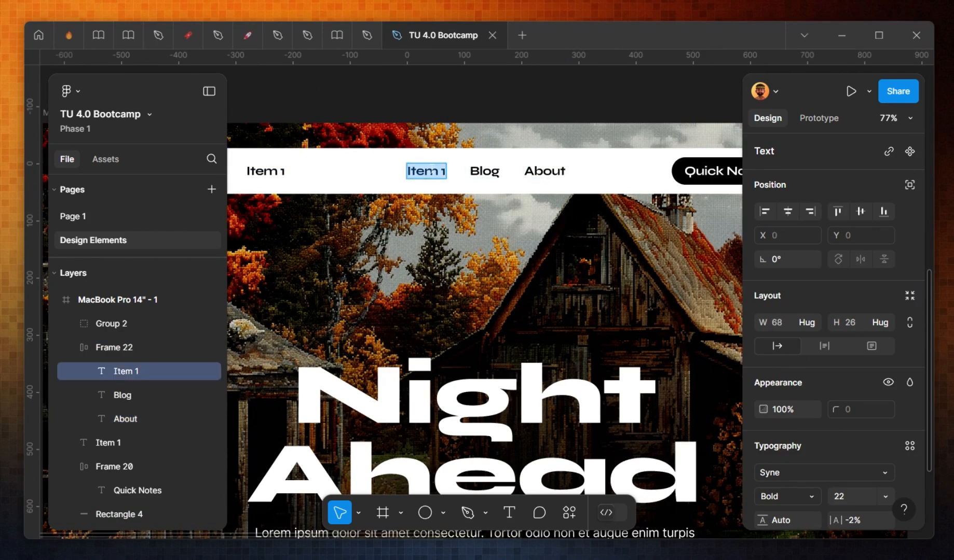
pyautogui.write('Home')
pyautogui.press('Escape')
pyautogui.press('Escape')
# Step: Delete the leftover Item 1 text beside the logo
pyautogui.click(306, 181)
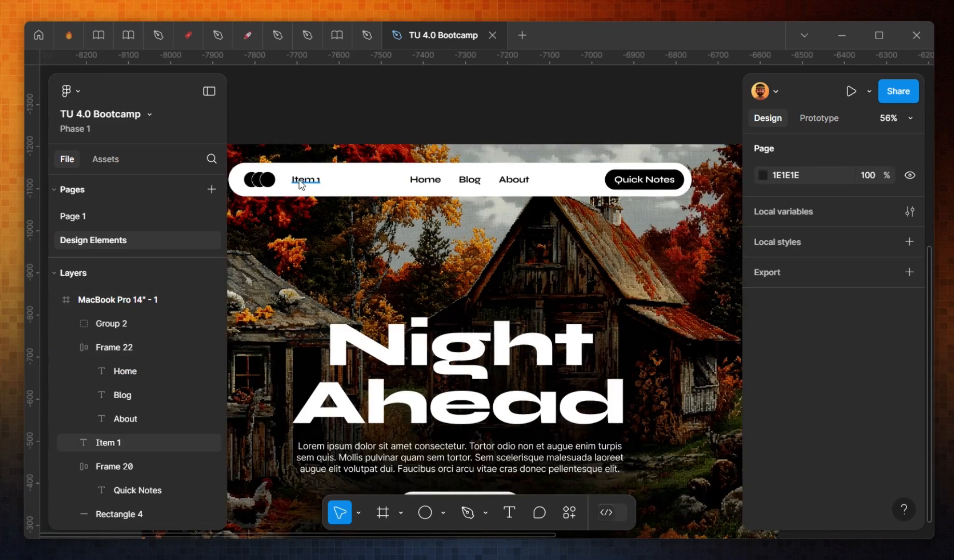
pyautogui.press('Delete')
# Step: Center the menu items horizontally within the white navigation bar
pyautogui.keyDown('ctrl'); pyautogui.scroll(2, 436, 183); pyautogui.keyUp('ctrl')
pyautogui.moveTo(458, 185); pyautogui.dragTo(451, 184)
pyautogui.keyDown('shift'); pyautogui.click(563, 182); pyautogui.keyUp('shift')
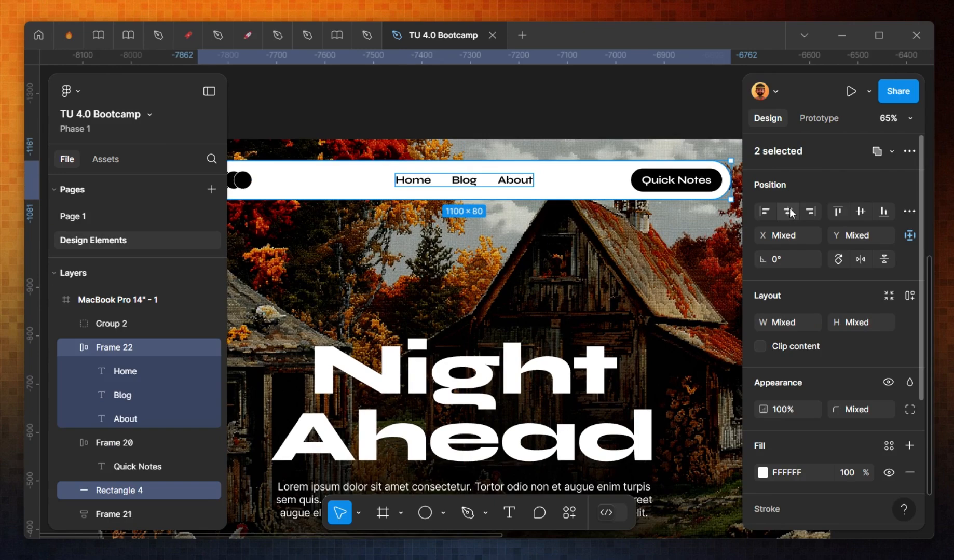
pyautogui.press('Escape')
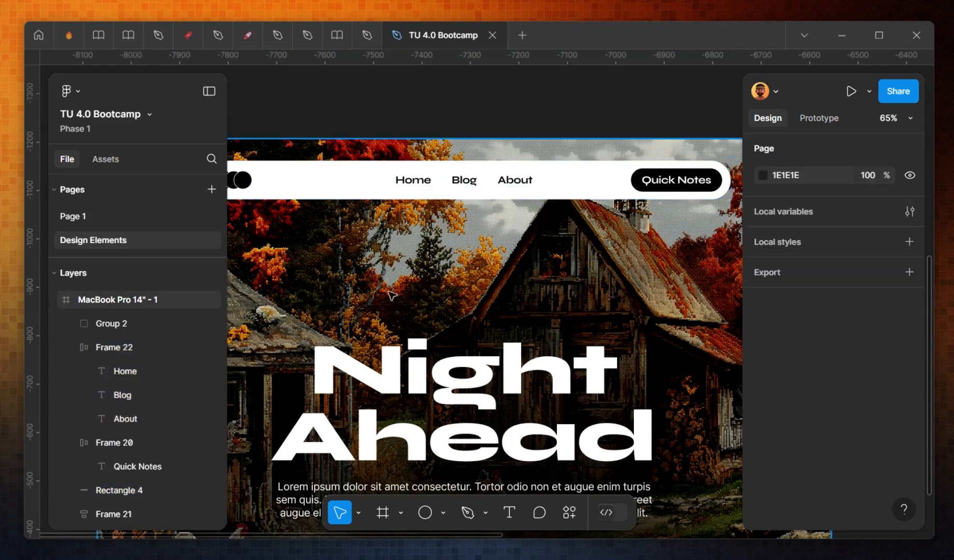
# Step: Draw a rectangle about 1197 × 206 along the bottom edge of the hero frame
pyautogui.keyDown('ctrl'); pyautogui.scroll(-3, 571, 326); pyautogui.keyUp('ctrl')
pyautogui.keyDown('ctrl'); pyautogui.scroll(-1, 571, 326); pyautogui.keyUp('ctrl')
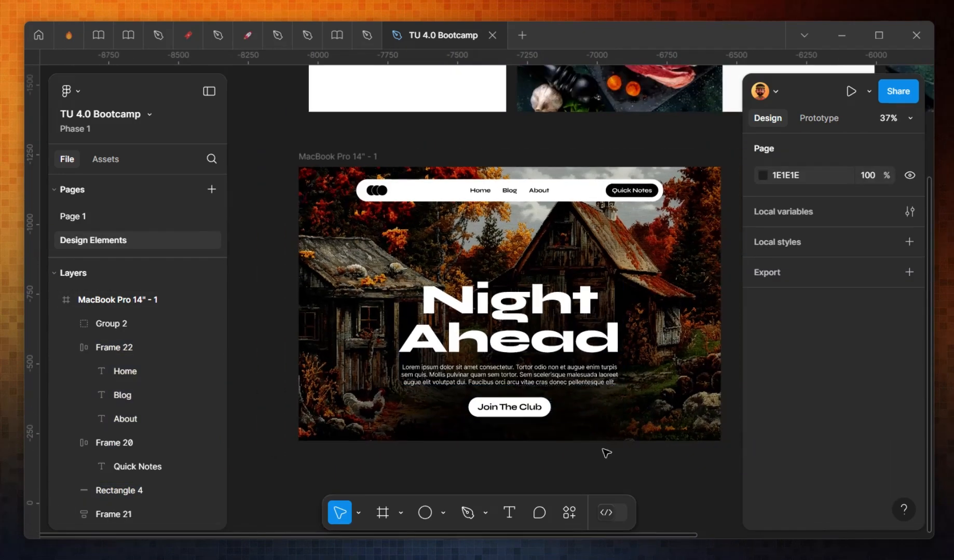
pyautogui.scroll(-1, 626, 405)
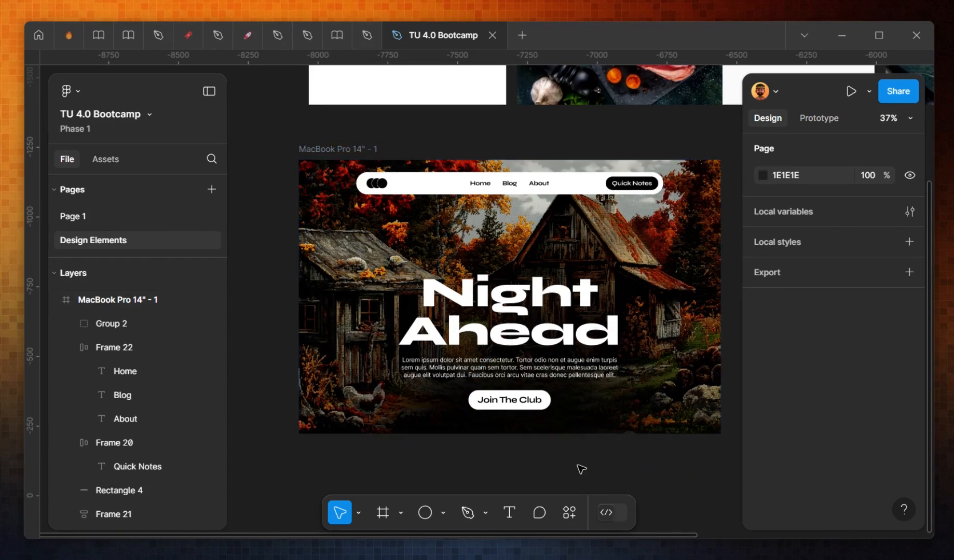
pyautogui.hscroll(2, 575, 449)
pyautogui.scroll(-1, 575, 449)
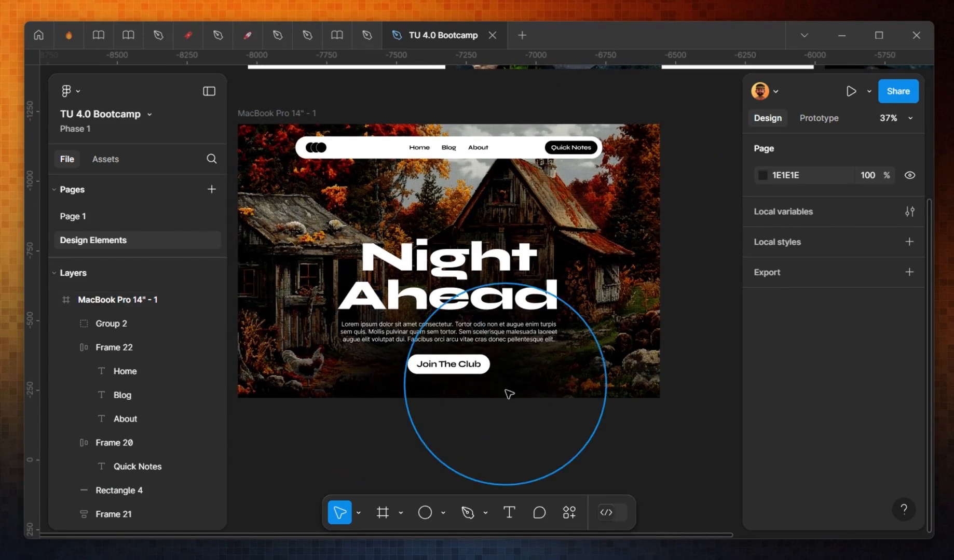
pyautogui.press('r')
pyautogui.moveTo(288, 386)
pyautogui.mouseDown()
pyautogui.moveTo(660, 450)
pyautogui.moveTo(613, 444)
pyautogui.mouseUp()
pyautogui.moveTo(292, 401); pyautogui.dragTo(279, 401)
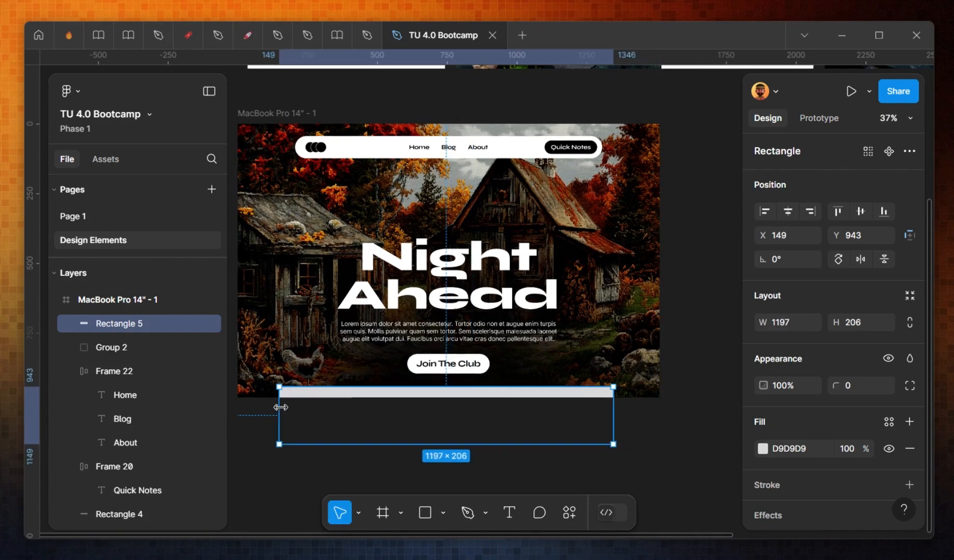
pyautogui.write('50')
pyautogui.press('Return')
# Step: Set the new rectangle's corner radius to 42 and its fill to white
pyautogui.click(857, 384)
pyautogui.write('42')
pyautogui.press('Return')
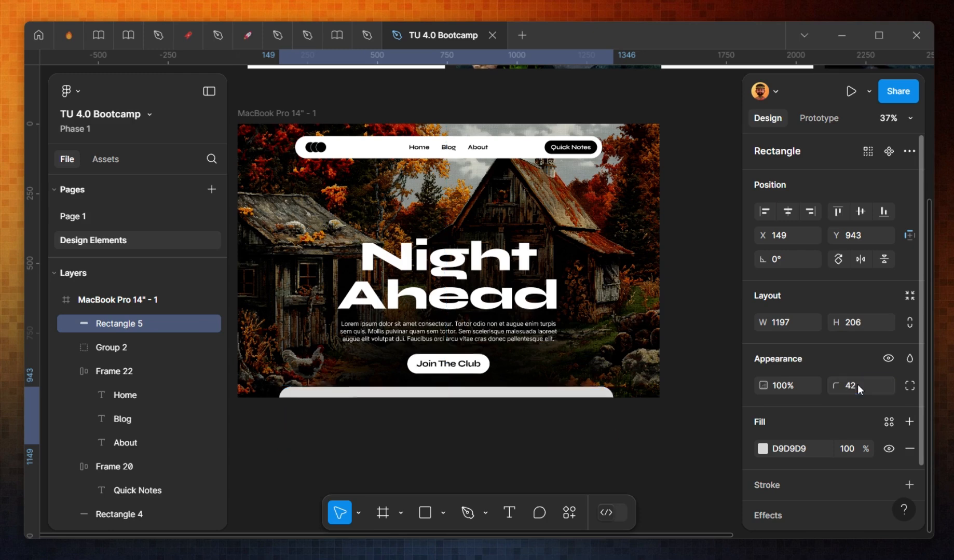
pyautogui.scroll(-2, 856, 386)
pyautogui.click(763, 381)
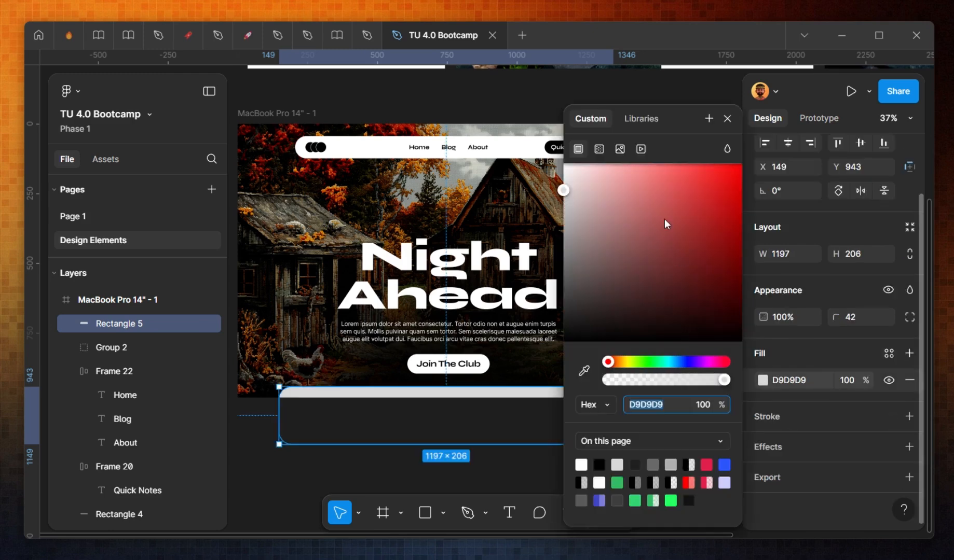
pyautogui.moveTo(662, 215); pyautogui.dragTo(438, 64)
pyautogui.press('Escape')
pyautogui.click(684, 301)
pyautogui.moveTo(698, 343); pyautogui.dragTo(688, 357)
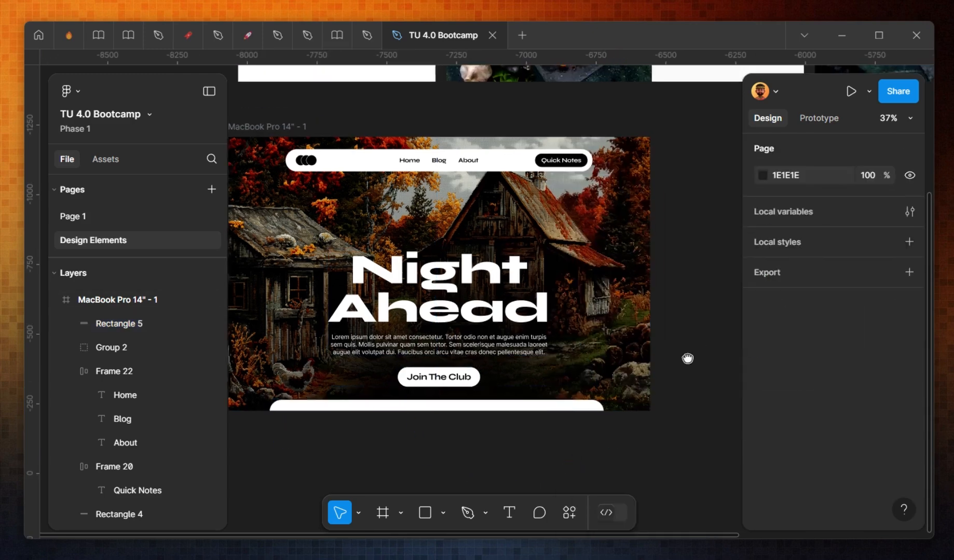
# Step: Duplicate the hero frame and place the copy beside the original
pyautogui.scroll(-1, 688, 360)
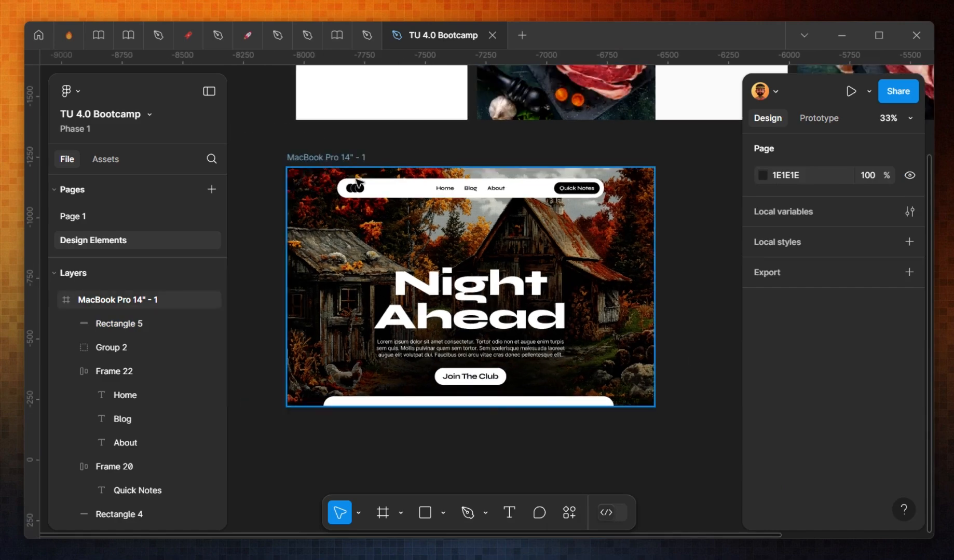
pyautogui.click(355, 158)
pyautogui.hotkey('ctrl', 'd')
pyautogui.moveTo(580, 396); pyautogui.dragTo(373, 399)
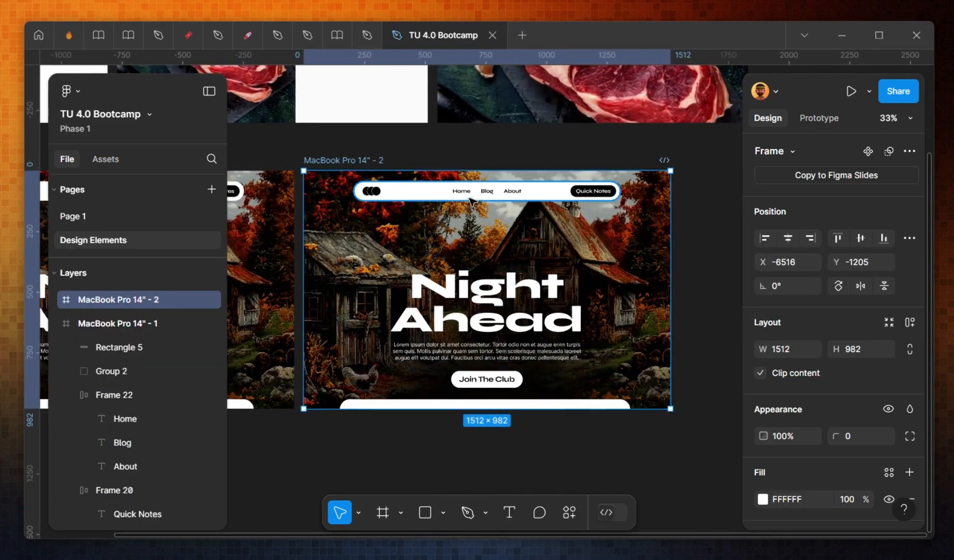
# Step: Delete the navigation bar and menu items from the duplicated frame
pyautogui.click(485, 195)
pyautogui.keyDown('shift'); pyautogui.click(534, 195); pyautogui.keyUp('shift')
pyautogui.press('Delete')
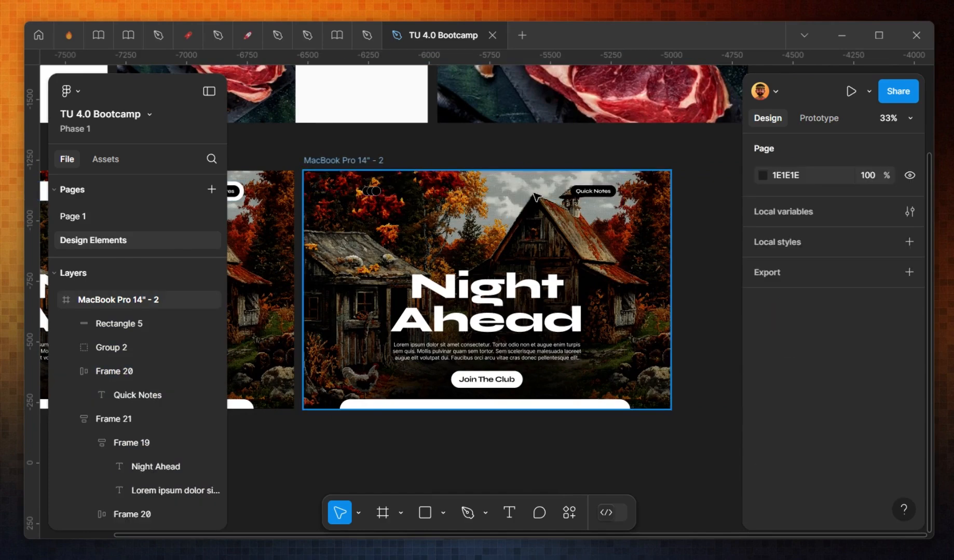
# Step: Shift the duplicated frame right and resize it to the 430 × 932 phone preset
pyautogui.moveTo(534, 197); pyautogui.dragTo(580, 196)
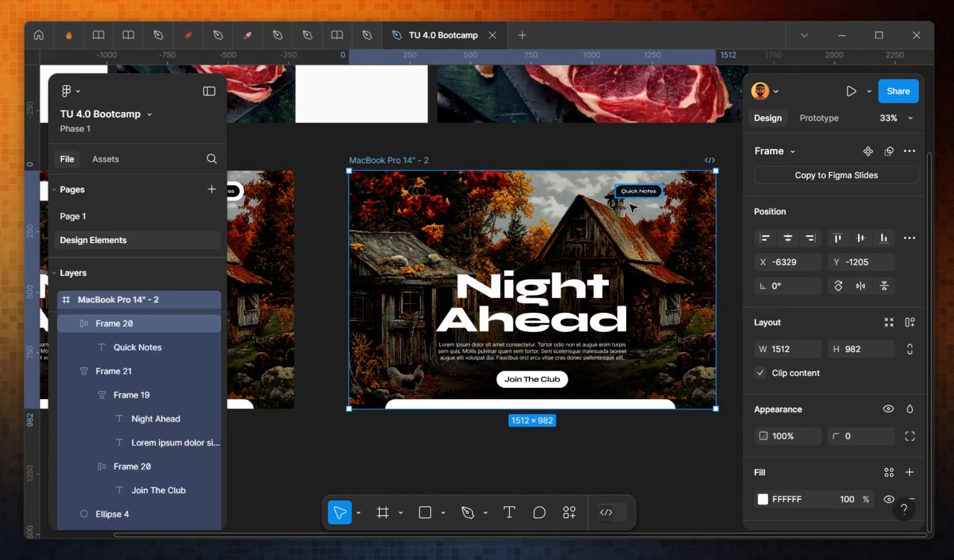
pyautogui.doubleClick(638, 191)
pyautogui.click(422, 167)
pyautogui.click(638, 192)
pyautogui.click(400, 162)
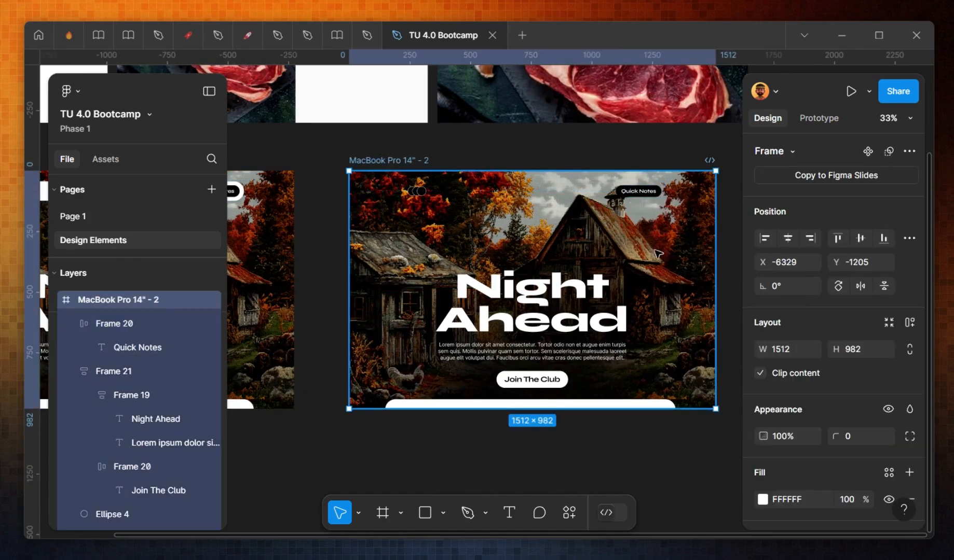
pyautogui.click(786, 153)
pyautogui.click(825, 168)
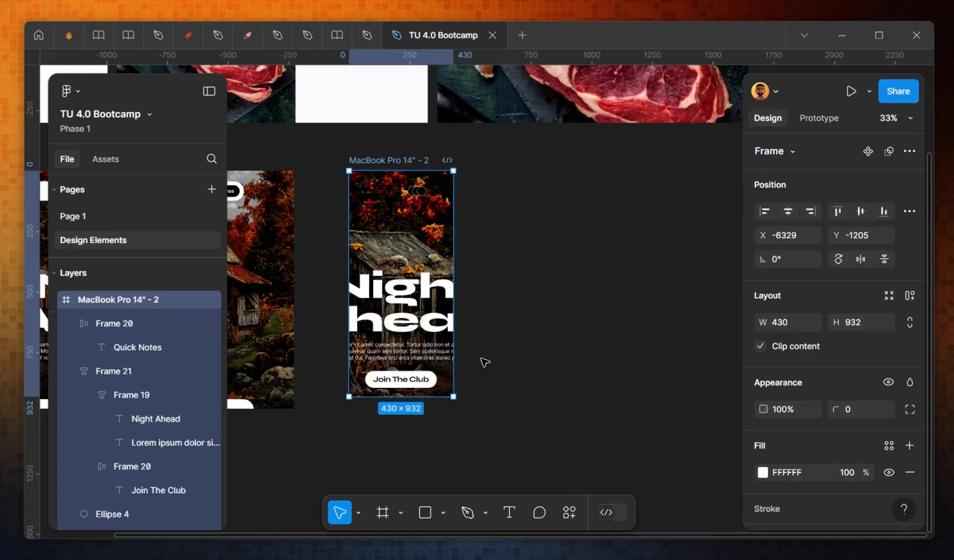
# Step: Scale the heading, body text and button group down to about 388 wide to fit the phone frame
pyautogui.click(442, 326)
pyautogui.press('k')
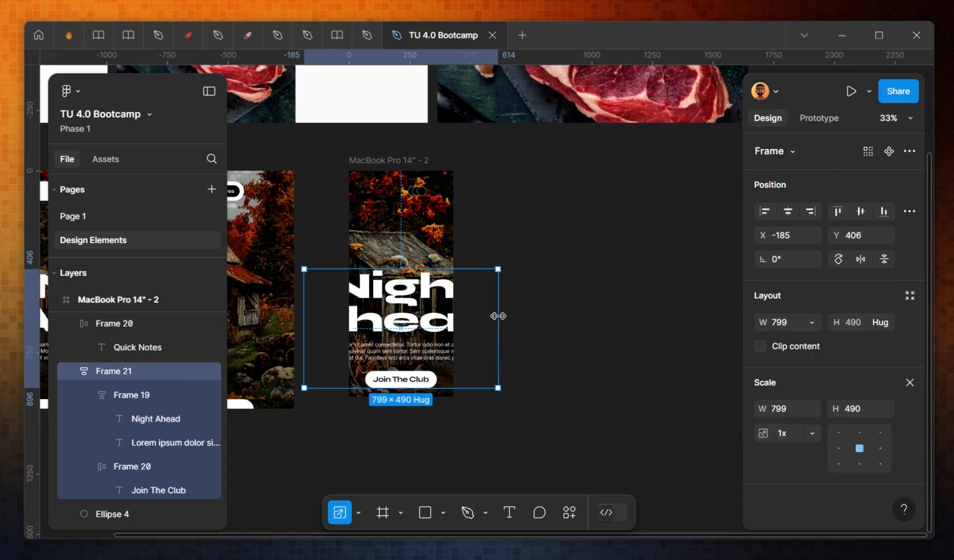
pyautogui.moveTo(498, 316); pyautogui.dragTo(429, 277)
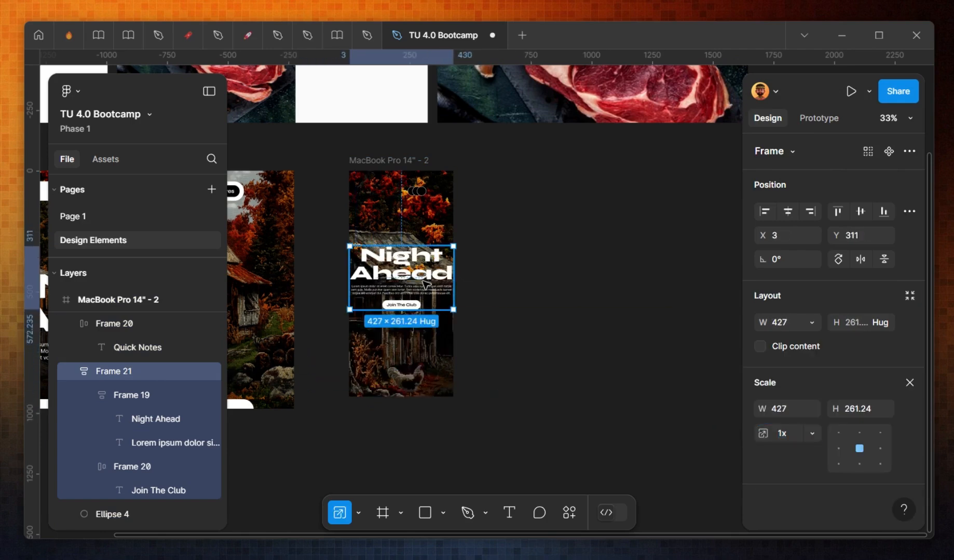
pyautogui.scroll(3, 399, 282)
pyautogui.moveTo(500, 263); pyautogui.dragTo(487, 263)
pyautogui.moveTo(487, 263); pyautogui.dragTo(311, 258)
pyautogui.hotkey('ctrl', 'z')
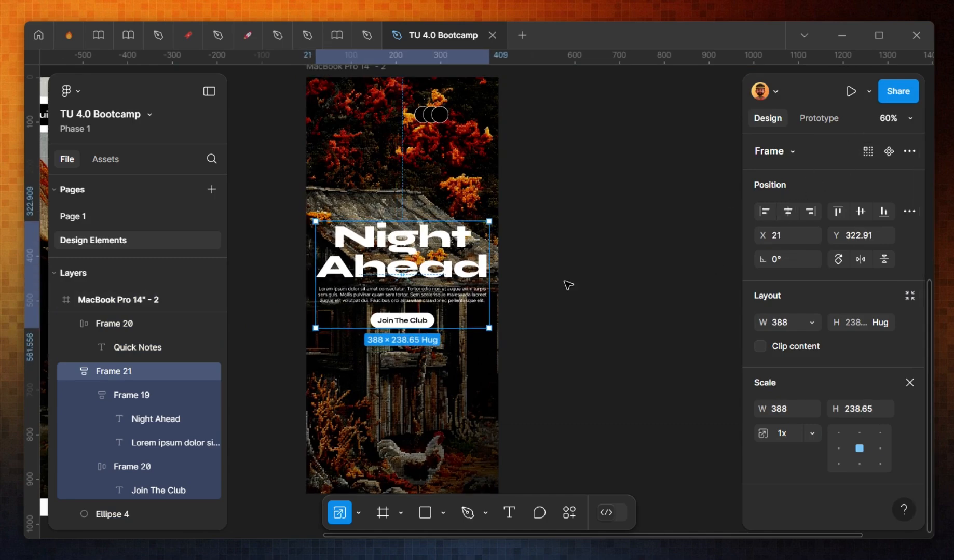
# Step: Set the body text's font size to 16
pyautogui.click(449, 298)
pyautogui.scroll(-3, 838, 409)
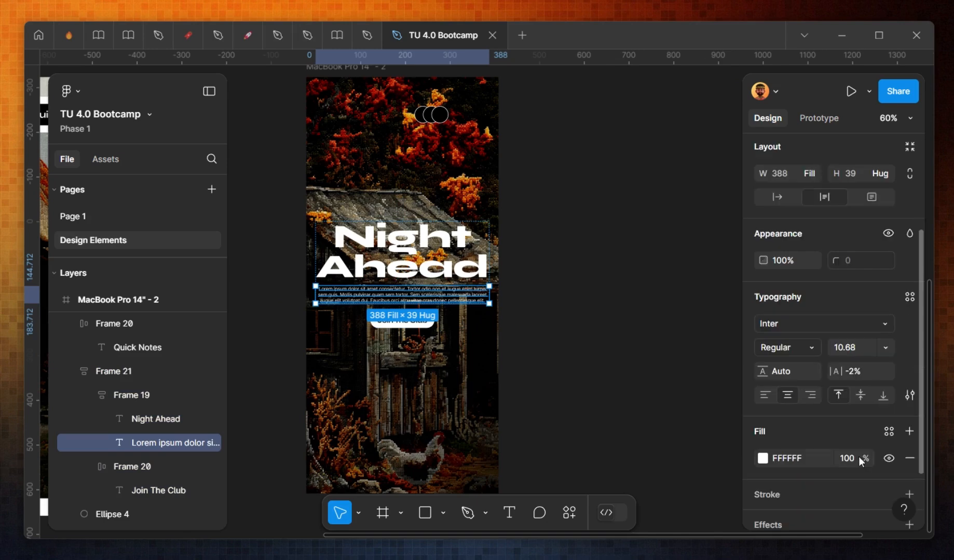
pyautogui.write('16')
pyautogui.press('Return')
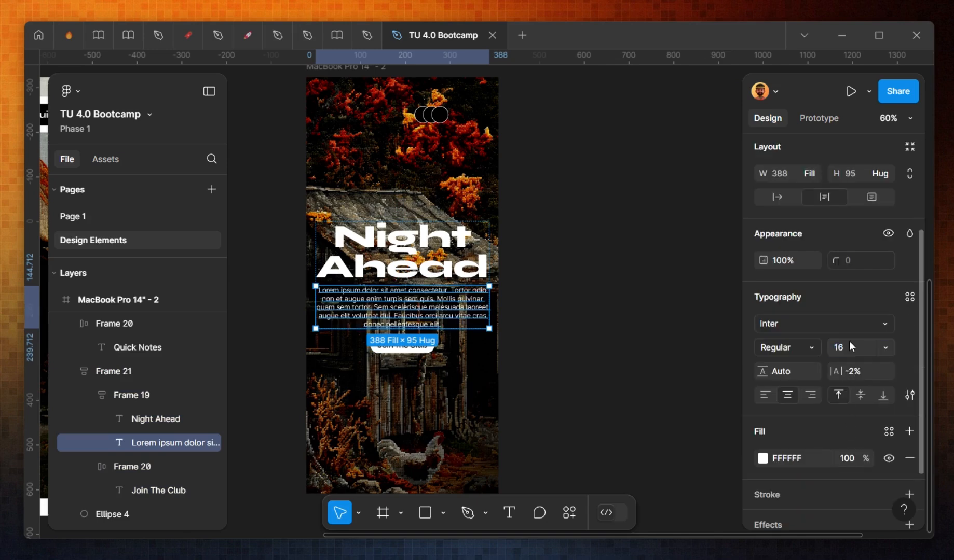
# Step: Set the Join The Club label's font size to 32
pyautogui.click(423, 353)
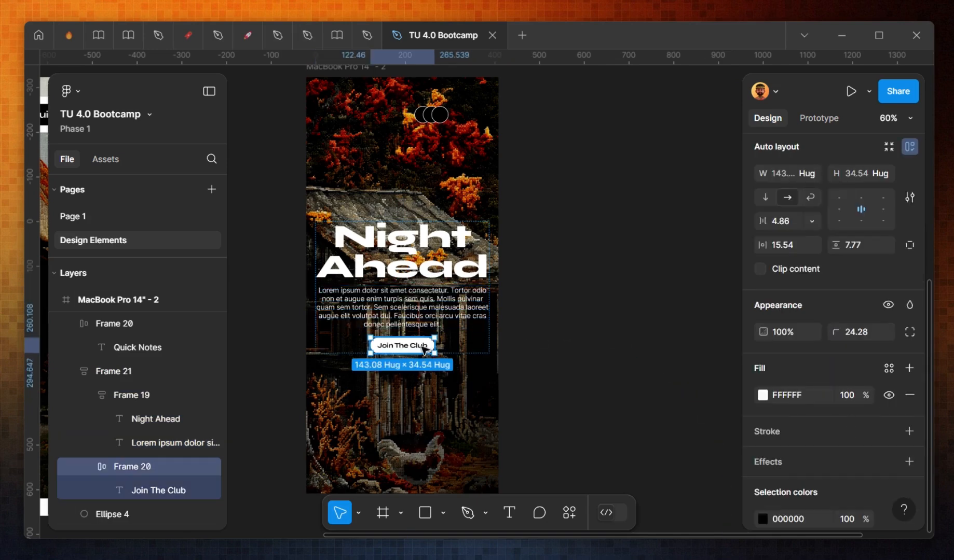
pyautogui.doubleClick(415, 351)
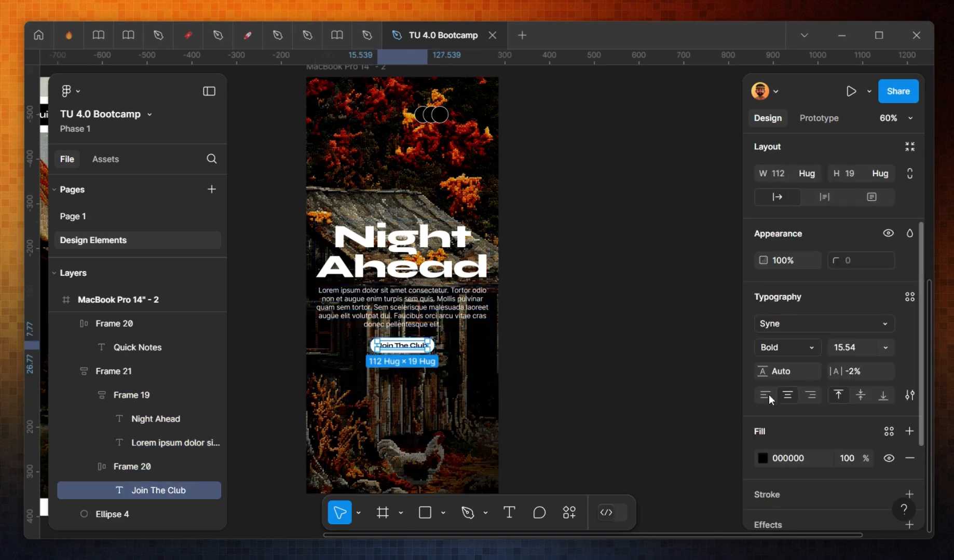
pyautogui.click(850, 346)
pyautogui.write('32')
pyautogui.press('Return')
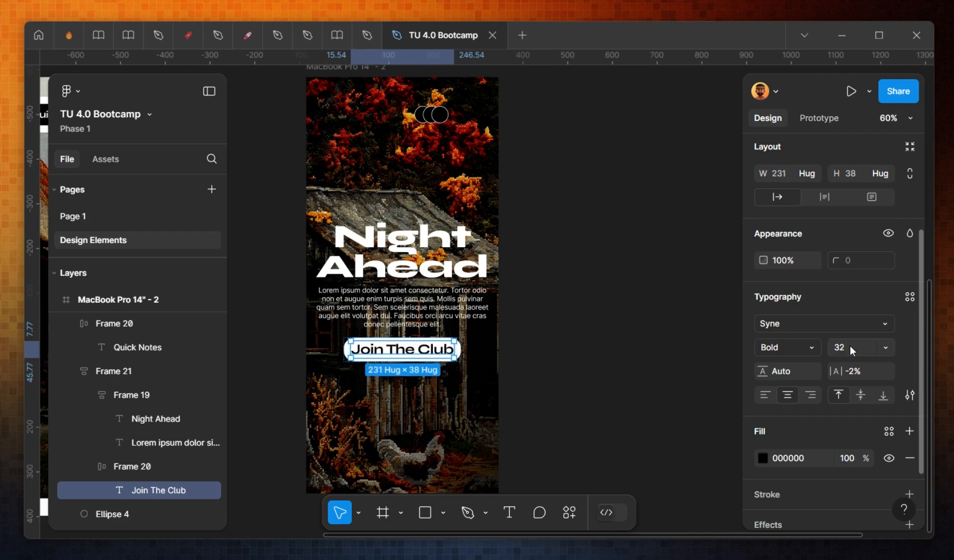
# Step: Delete one of the blurred background ellipses from the phone frame
pyautogui.click(560, 385)
pyautogui.keyDown('ctrl'); pyautogui.click(422, 267); pyautogui.keyUp('ctrl')
pyautogui.click(414, 324)
pyautogui.click(467, 391)
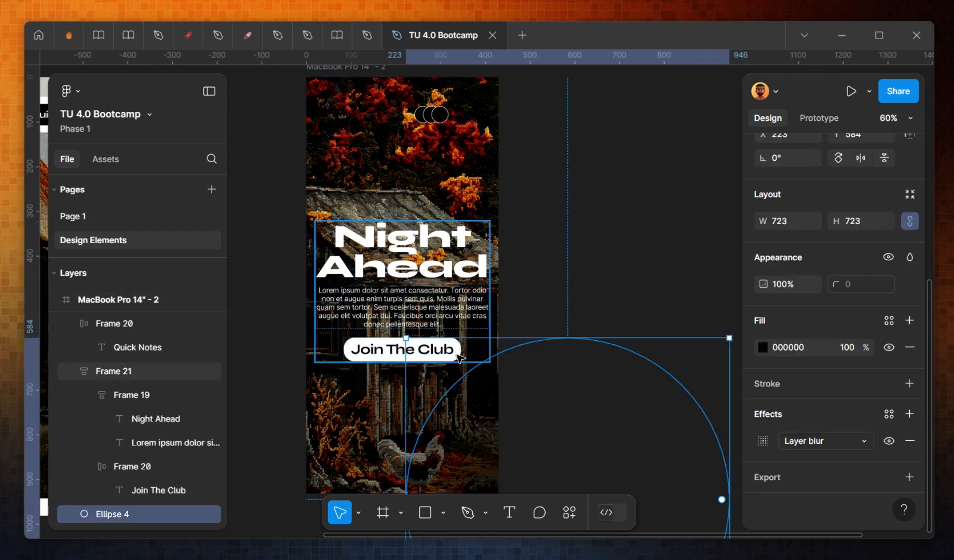
pyautogui.click(442, 327)
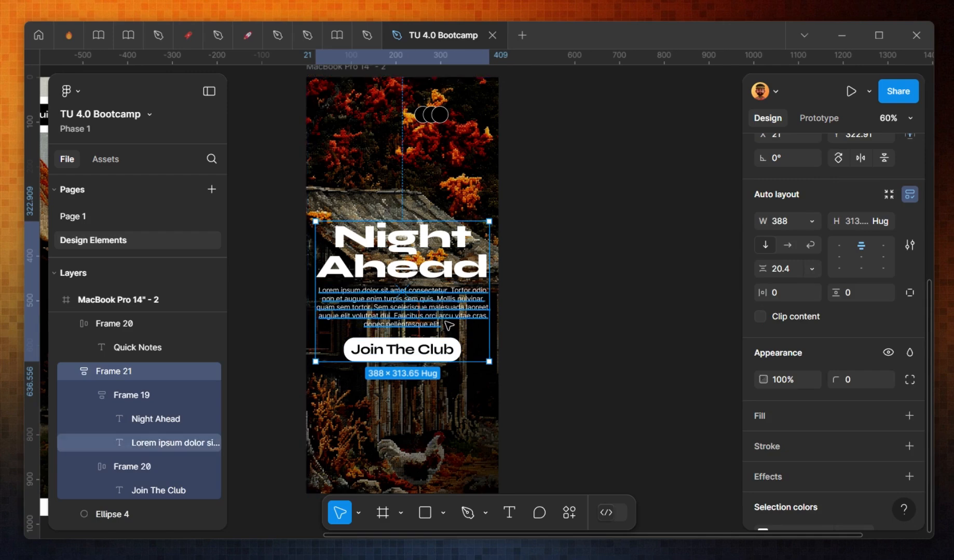
pyautogui.click(460, 469)
pyautogui.press('Tab')
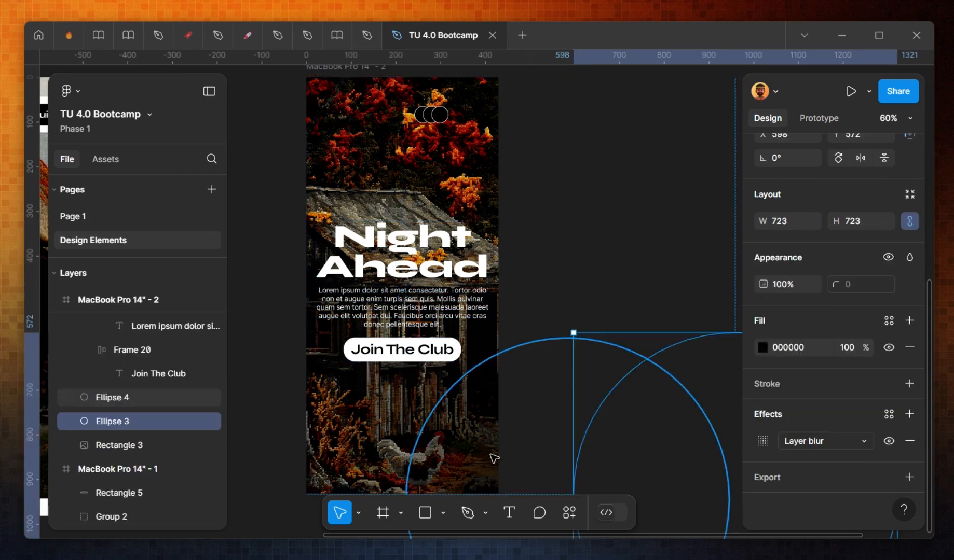
pyautogui.press('Delete')
pyautogui.moveTo(413, 237); pyautogui.dragTo(642, 339)
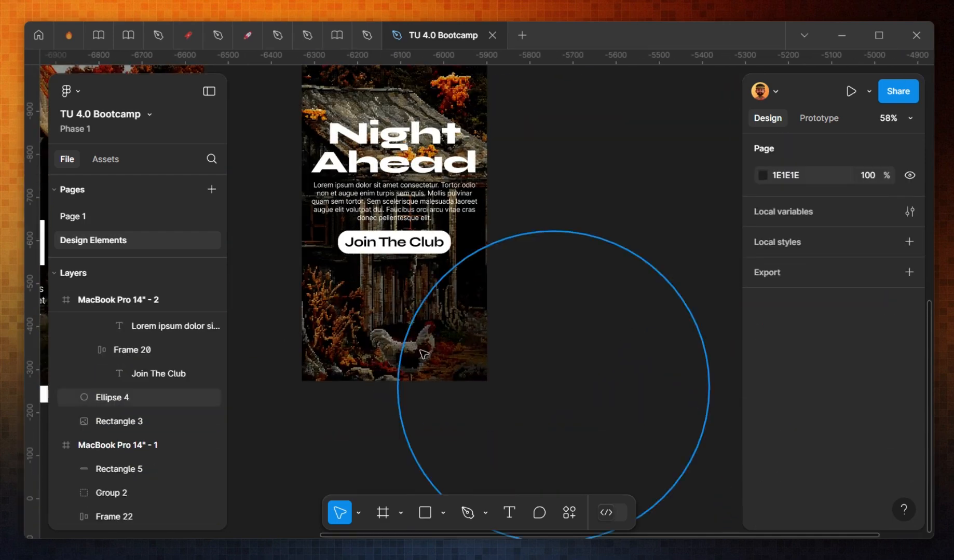
# Step: Move the remaining blurred ellipse and center it behind the phone frame's heading, text and button group
pyautogui.moveTo(476, 345); pyautogui.dragTo(359, 193)
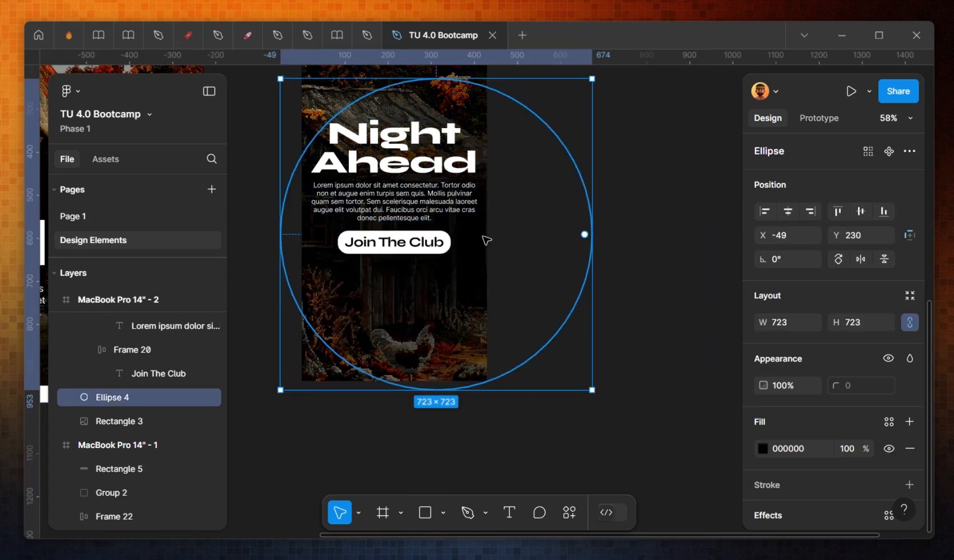
pyautogui.click(788, 216)
pyautogui.click(591, 292)
pyautogui.moveTo(608, 233); pyautogui.dragTo(668, 335)
pyautogui.click(509, 317)
pyautogui.keyDown('shift'); pyautogui.click(473, 410); pyautogui.keyUp('shift')
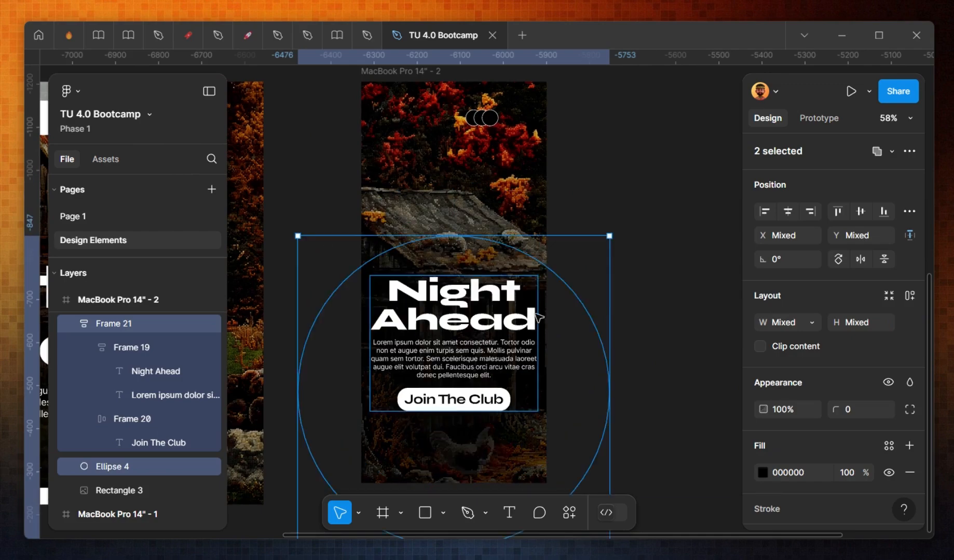
pyautogui.scroll(-3, 605, 285)
# Step: Paste the navigation bar's white rectangle into the phone frame and resize it to 388 × 80 near the top
pyautogui.click(520, 172)
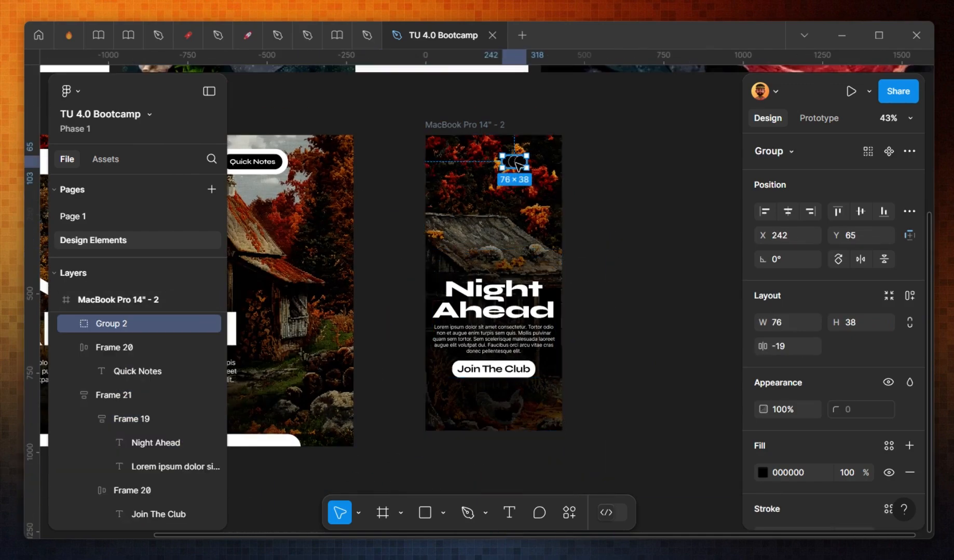
pyautogui.scroll(-3, 415, 202)
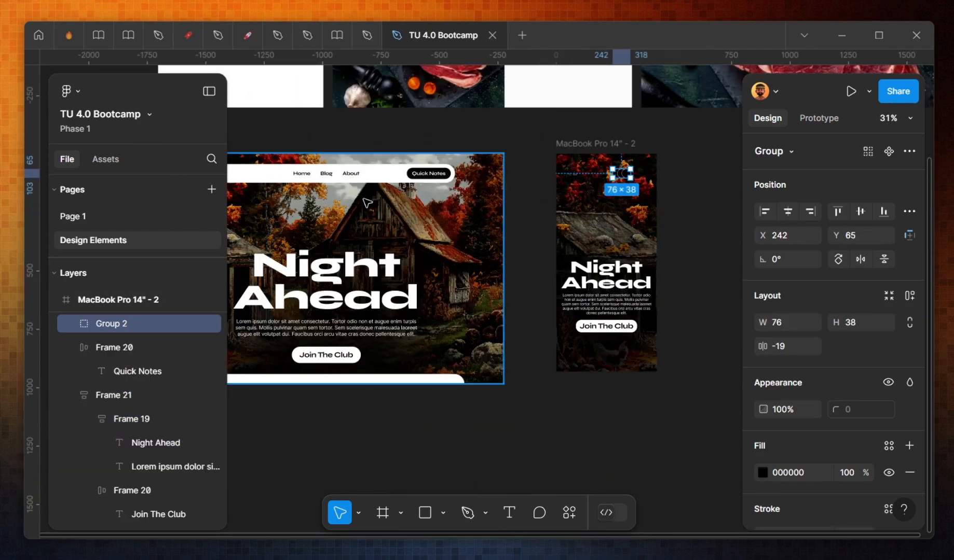
pyautogui.click(291, 177)
pyautogui.click(571, 179)
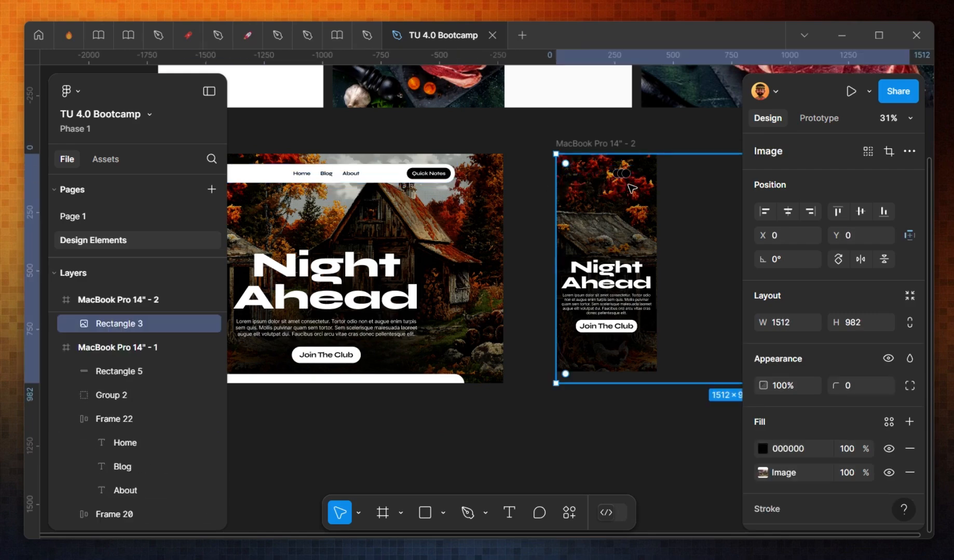
pyautogui.hotkey('ctrl', 'v')
pyautogui.moveTo(715, 193); pyautogui.dragTo(458, 201)
pyautogui.scroll(3, 420, 200)
pyautogui.keyDown('shift'); pyautogui.click(470, 196); pyautogui.keyUp('shift')
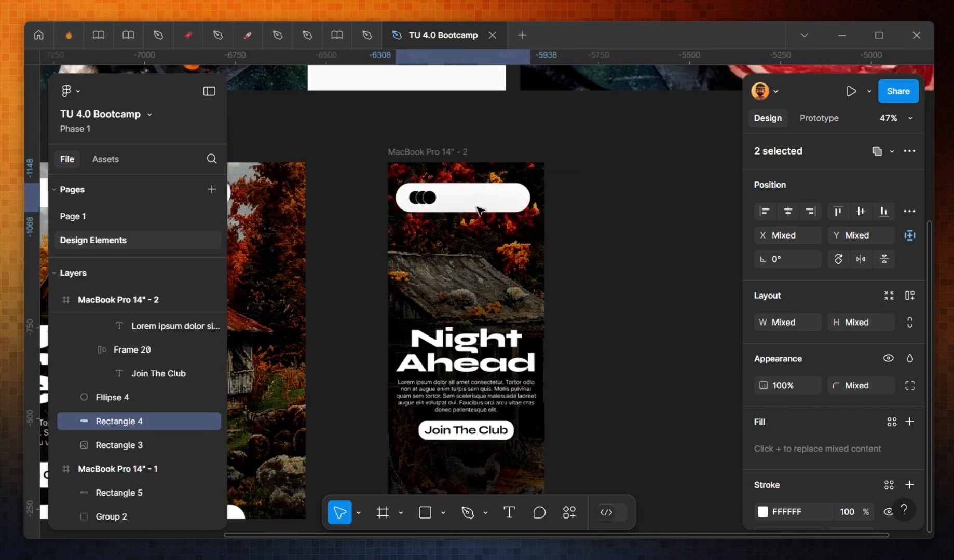
pyautogui.scroll(3, 467, 205)
pyautogui.click(558, 193)
pyautogui.moveTo(565, 193); pyautogui.dragTo(572, 193)
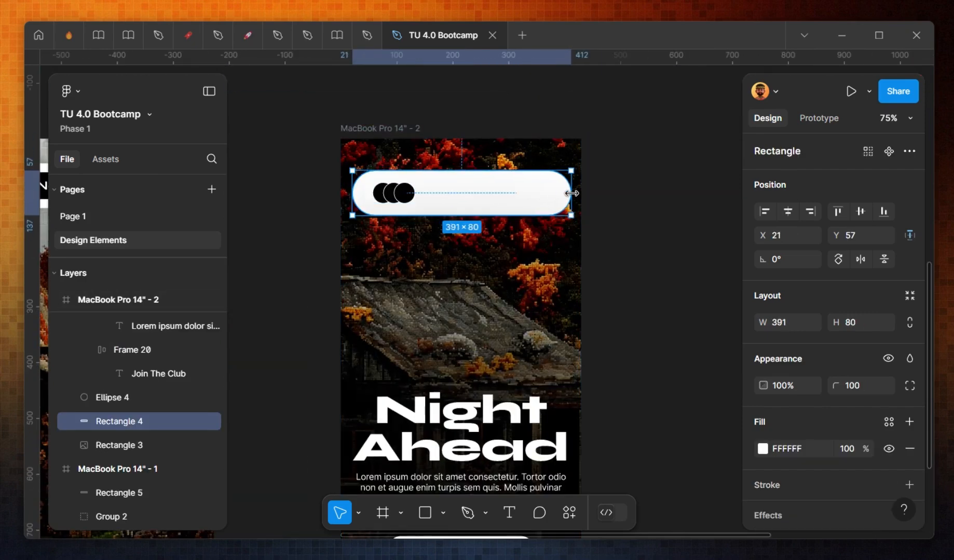
pyautogui.click(594, 221)
# Step: Move the logo circles inside the left end of the phone's navigation bar
pyautogui.click(400, 197)
pyautogui.moveTo(400, 198); pyautogui.dragTo(387, 198)
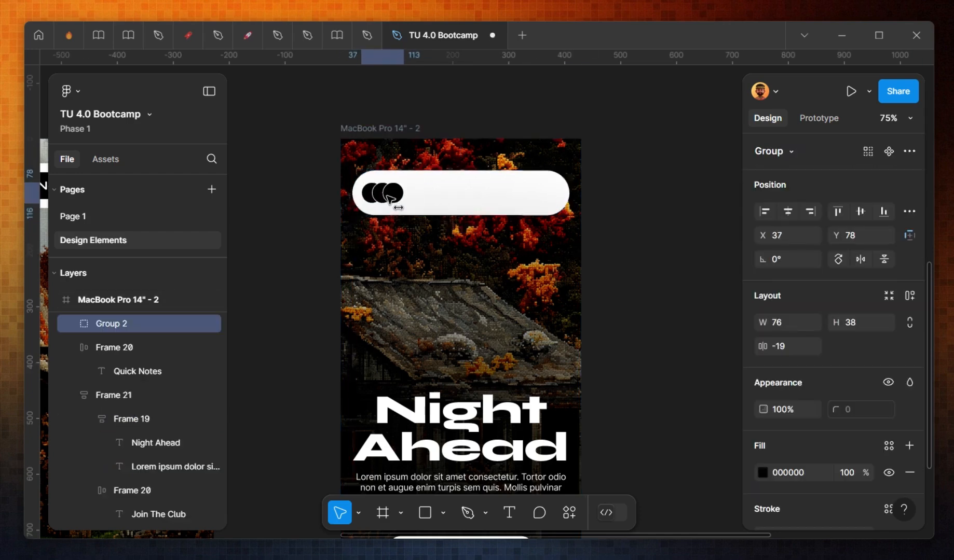
pyautogui.hotkey('shift', 'Return')
pyautogui.scroll(-5, 324, 241)
pyautogui.scroll(2, 319, 223)
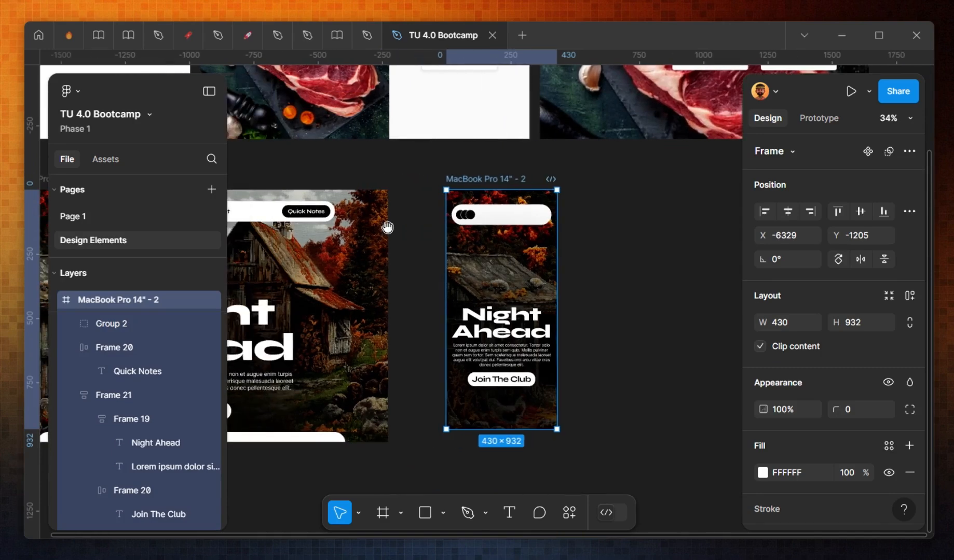
# Step: Copy the desktop Quick Notes button and paste it into the phone's navigation bar
pyautogui.click(317, 216)
pyautogui.hotkey('ctrl', 'c')
pyautogui.click(532, 221)
pyautogui.scroll(3, 532, 224)
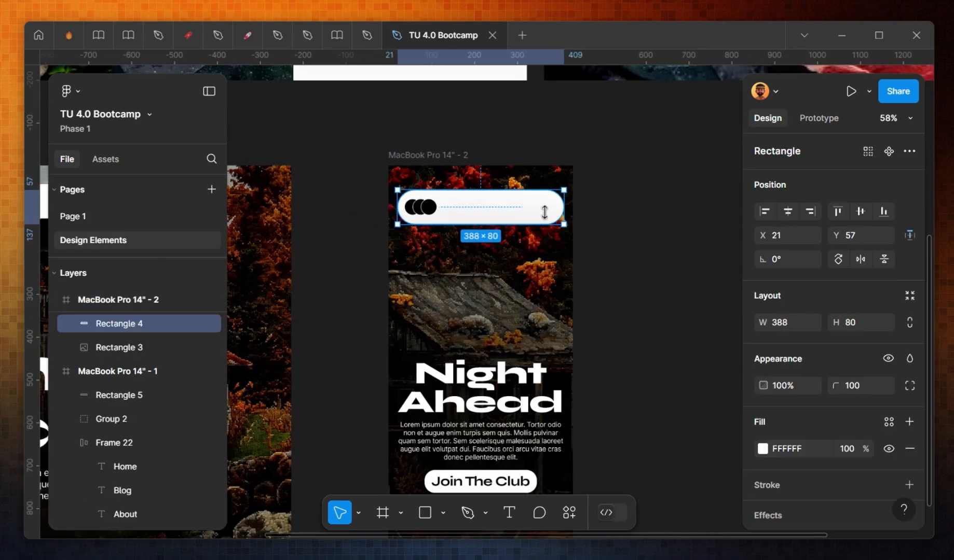
pyautogui.hotkey('ctrl', 'v')
pyautogui.moveTo(486, 207); pyautogui.dragTo(521, 213)
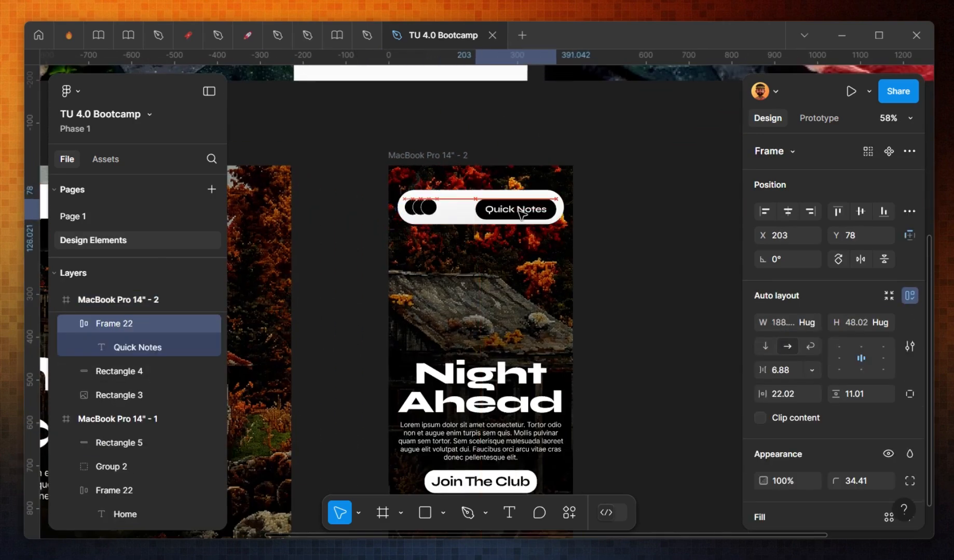
pyautogui.scroll(3, 521, 212)
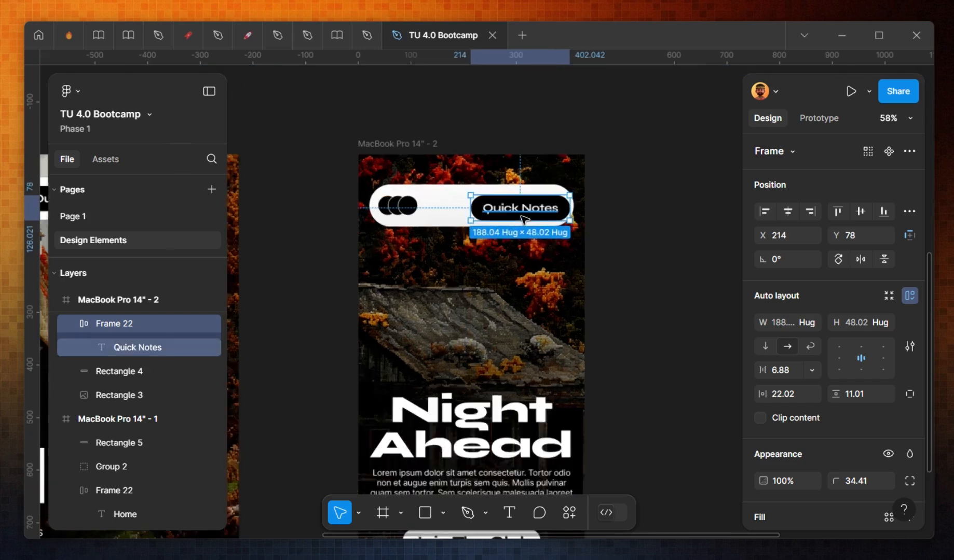
# Step: Change the pasted button's label to QN and move the button to the navigation bar's right end
pyautogui.doubleClick(520, 211)
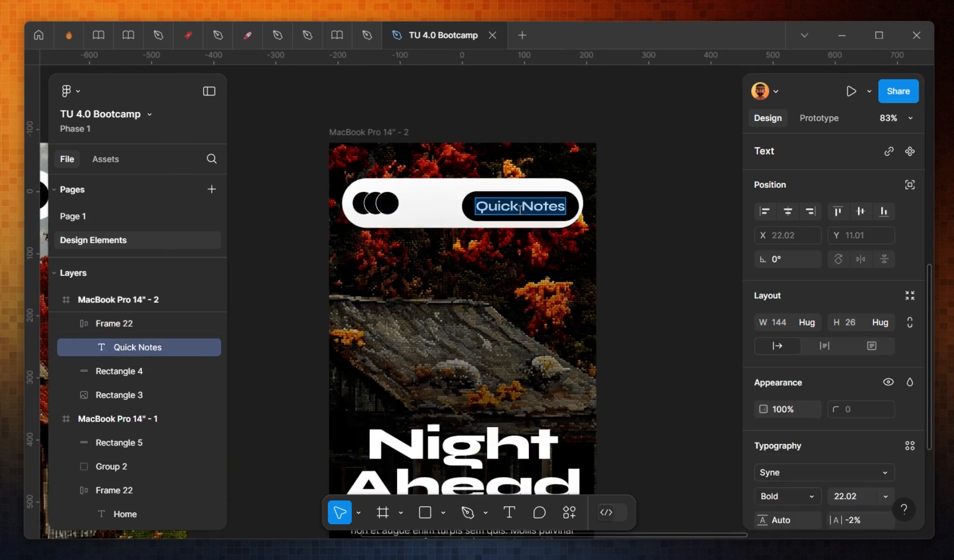
pyautogui.write('QN')
pyautogui.press('Escape')
pyautogui.press('Escape')
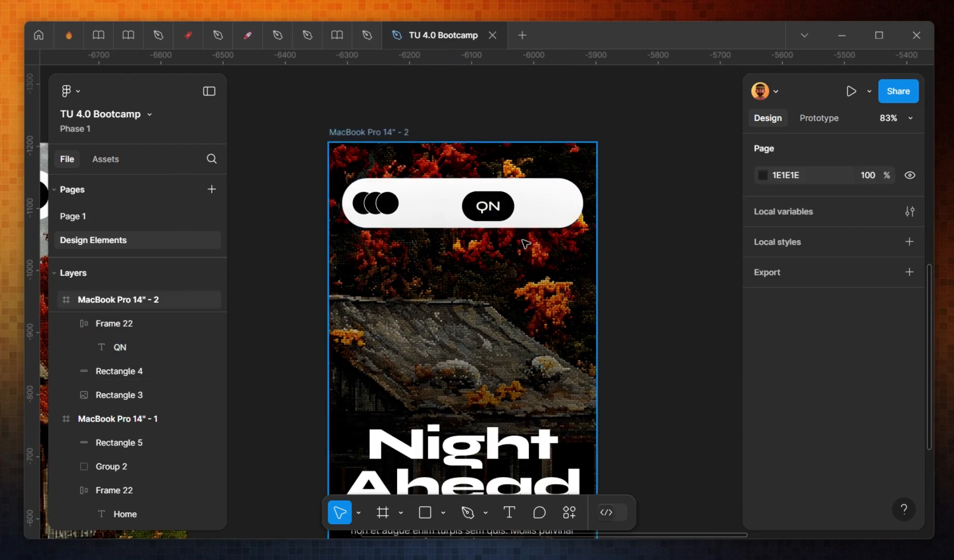
pyautogui.click(506, 217)
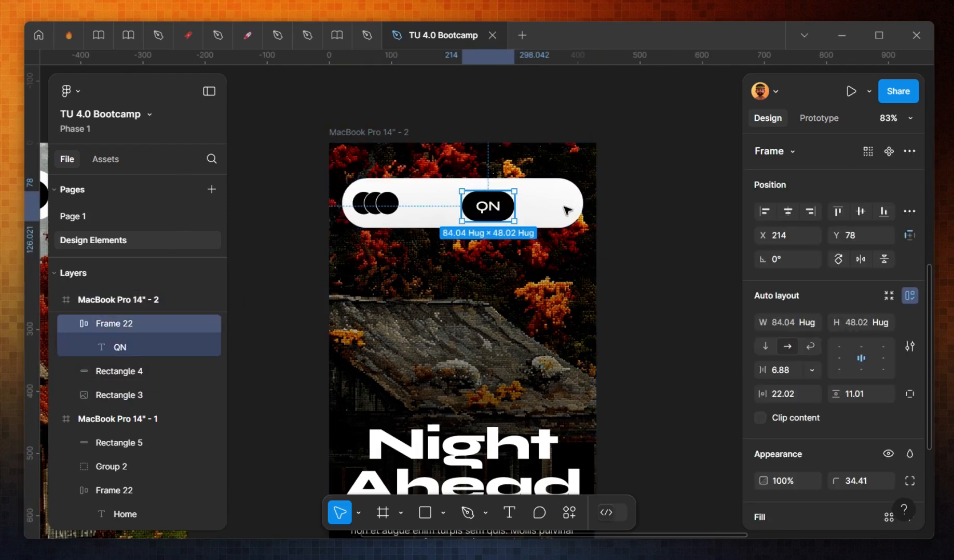
pyautogui.moveTo(502, 210); pyautogui.dragTo(563, 207)
# Step: Wrap the logo circles and the QN button together in an auto layout frame
pyautogui.keyDown('shift'); pyautogui.click(380, 206); pyautogui.keyUp('shift')
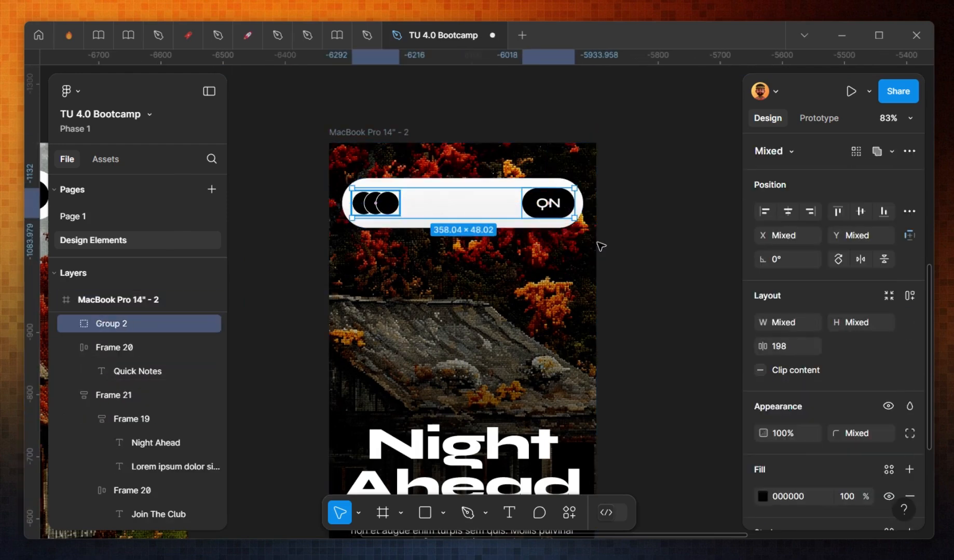
pyautogui.hotkey('shift', 'a')
pyautogui.click(600, 246)
# Step: Shorten the phone frame to a height of 719
pyautogui.scroll(-2, 519, 271)
pyautogui.scroll(-1, 513, 268)
pyautogui.click(488, 294)
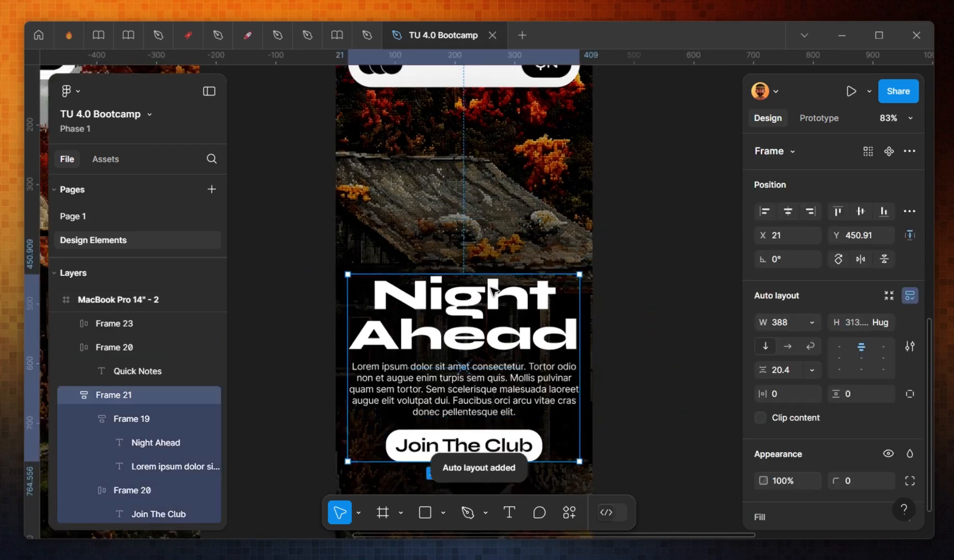
pyautogui.scroll(-3, 489, 276)
pyautogui.click(495, 416)
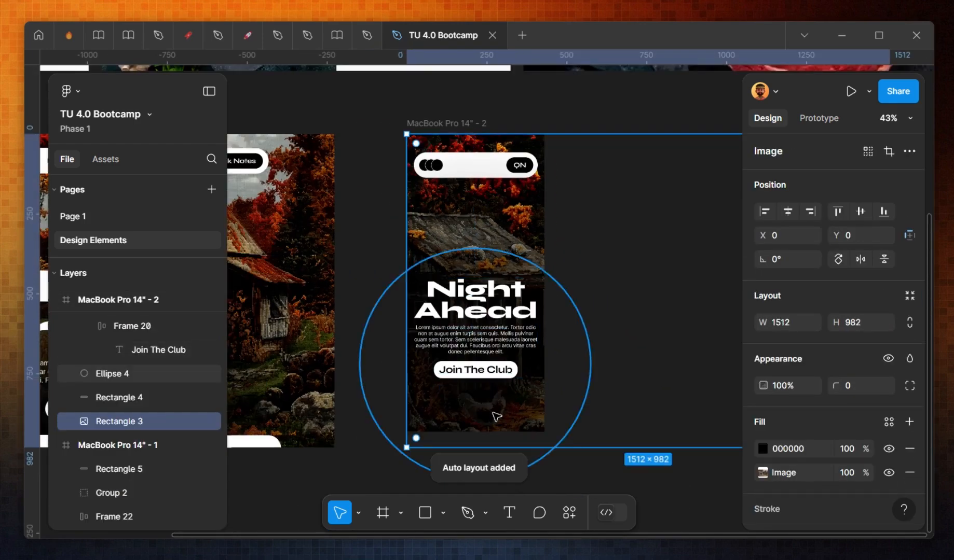
pyautogui.click(437, 123)
pyautogui.moveTo(477, 434); pyautogui.dragTo(478, 364)
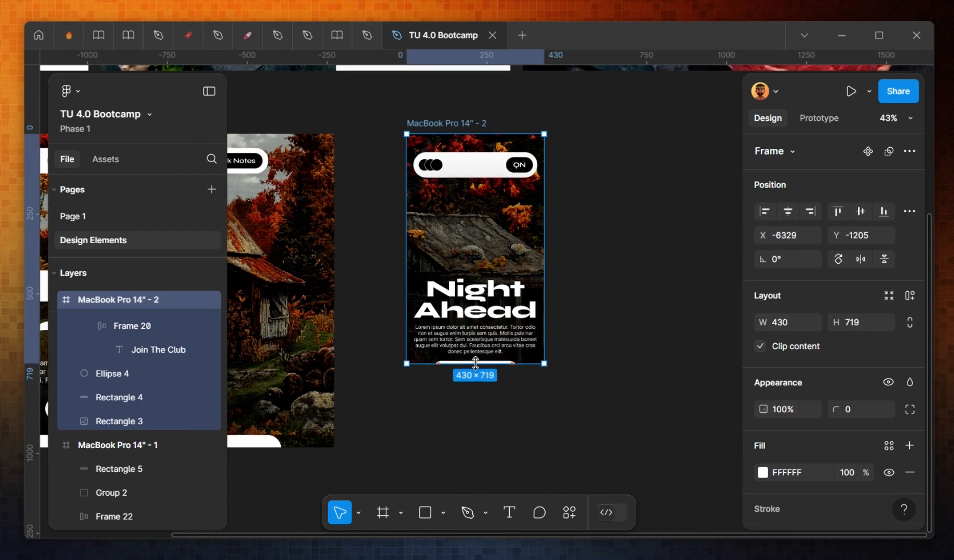
# Step: Move the heading, text and button group higher in the phone frame and shift the frame slightly left
pyautogui.click(502, 312)
pyautogui.keyDown('shift'); pyautogui.click(503, 264); pyautogui.keyUp('shift')
pyautogui.moveTo(489, 325); pyautogui.dragTo(489, 281)
pyautogui.click(451, 123)
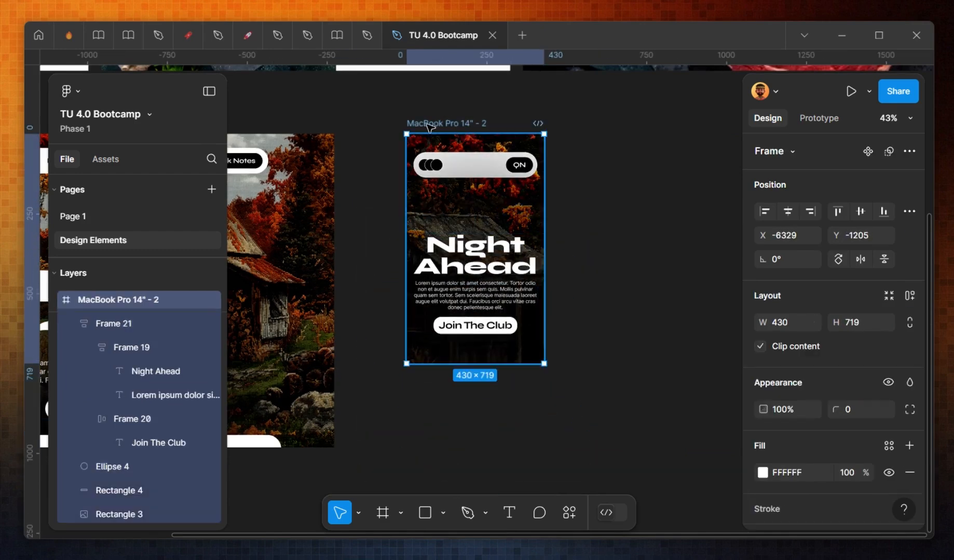
pyautogui.moveTo(451, 124); pyautogui.dragTo(400, 125)
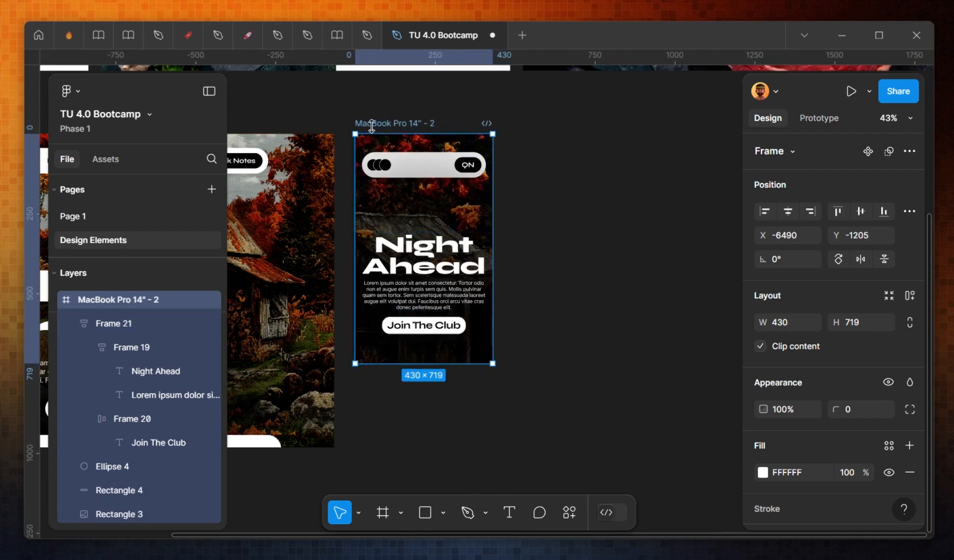
# Step: Resize the phone frame's background image to about 726 × 765 and center it horizontally
pyautogui.click(456, 215)
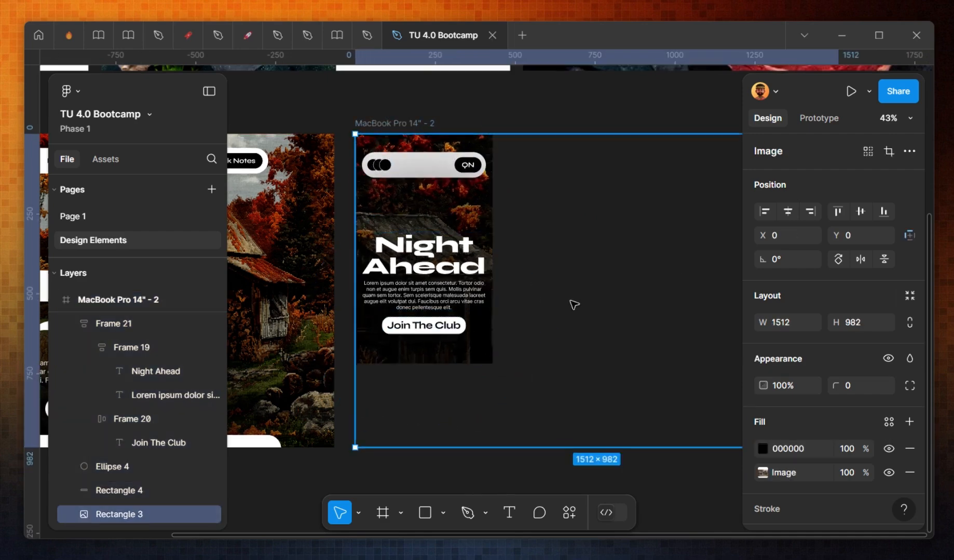
pyautogui.scroll(-3, 592, 306)
pyautogui.moveTo(699, 288); pyautogui.dragTo(500, 341)
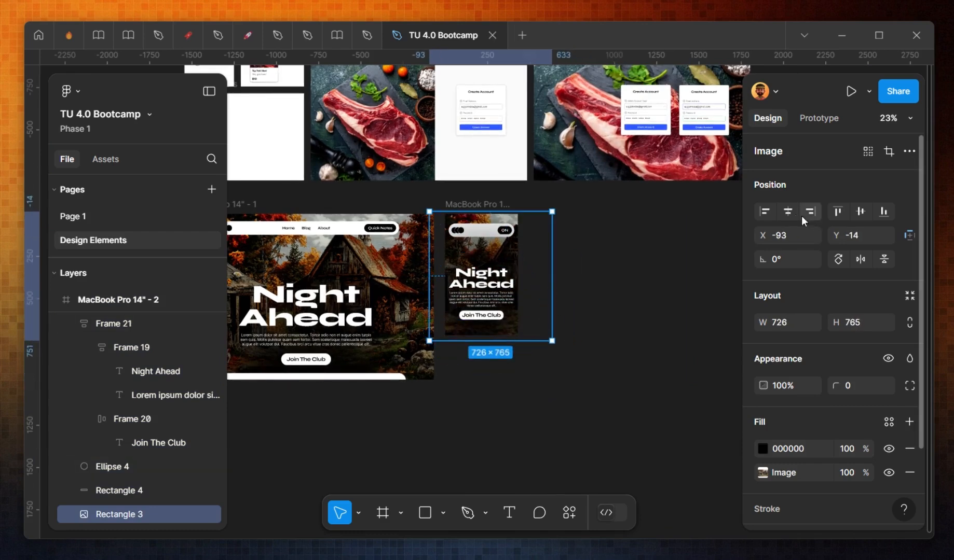
pyautogui.click(785, 211)
pyautogui.scroll(2, 497, 401)
pyautogui.click(498, 400)
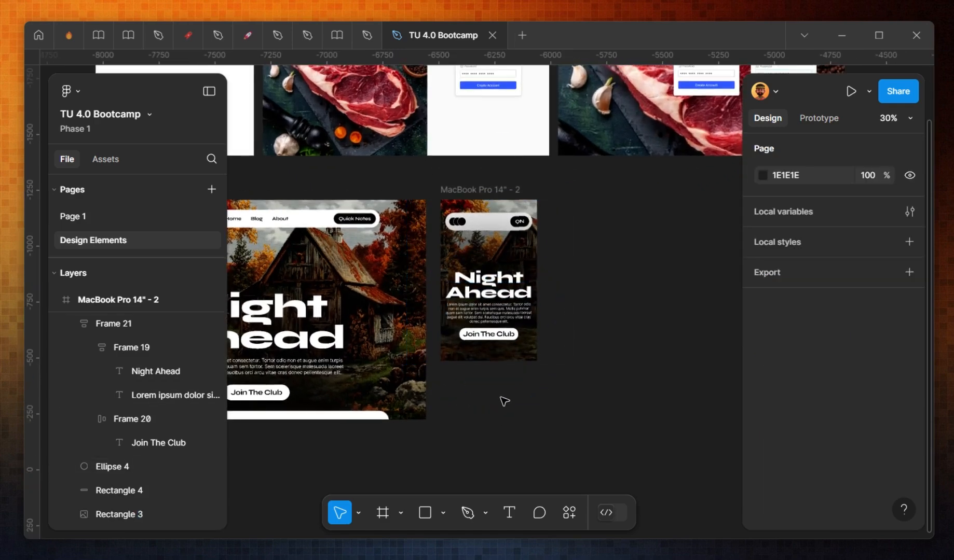
# Step: Group the navigation bar rectangle with the logo and QN button frame
pyautogui.hscroll(-3, 618, 397)
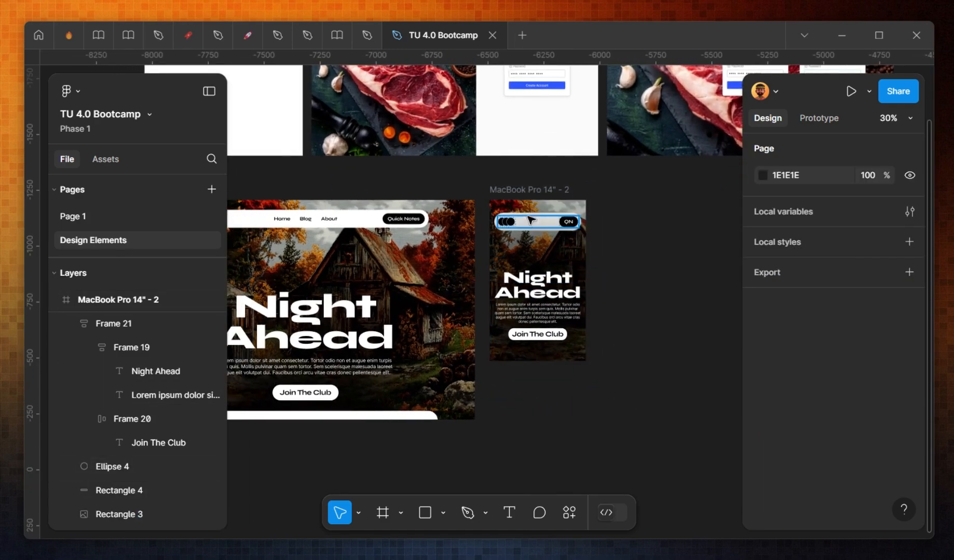
pyautogui.click(528, 221)
pyautogui.scroll(4, 527, 222)
pyautogui.keyDown('shift'); pyautogui.click(544, 209); pyautogui.keyUp('shift')
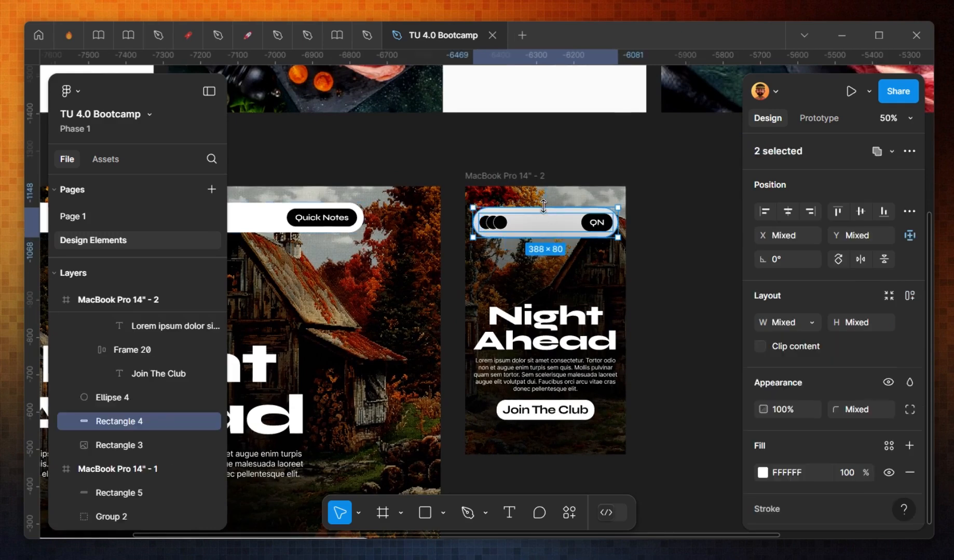
pyautogui.hotkey('ctrl', 'g')
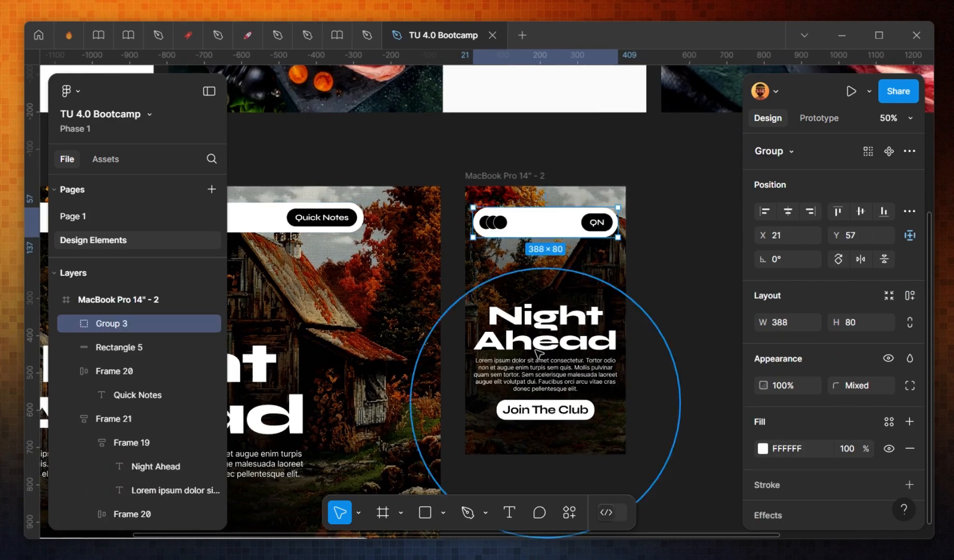
# Step: Bring the heading, text and button stack forward and set its vertical spacing to 42
pyautogui.click(540, 366)
pyautogui.hotkey('ctrl', ']')
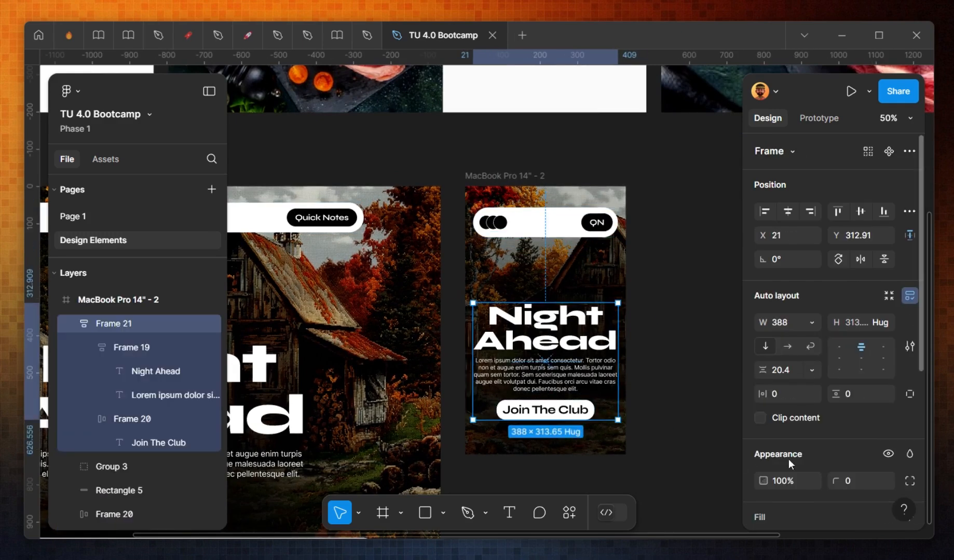
pyautogui.write('42')
pyautogui.press('Return')
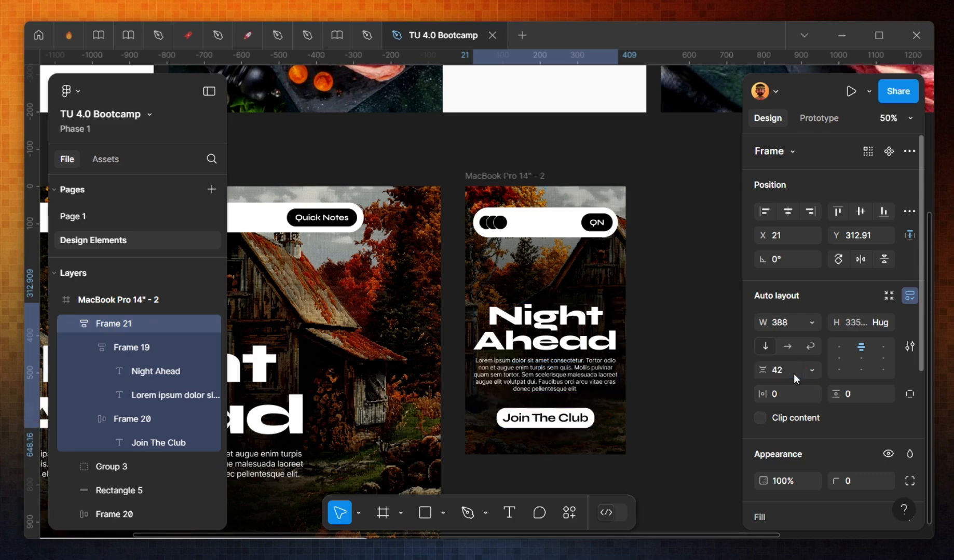
pyautogui.click(640, 300)
pyautogui.moveTo(699, 351); pyautogui.dragTo(737, 322)
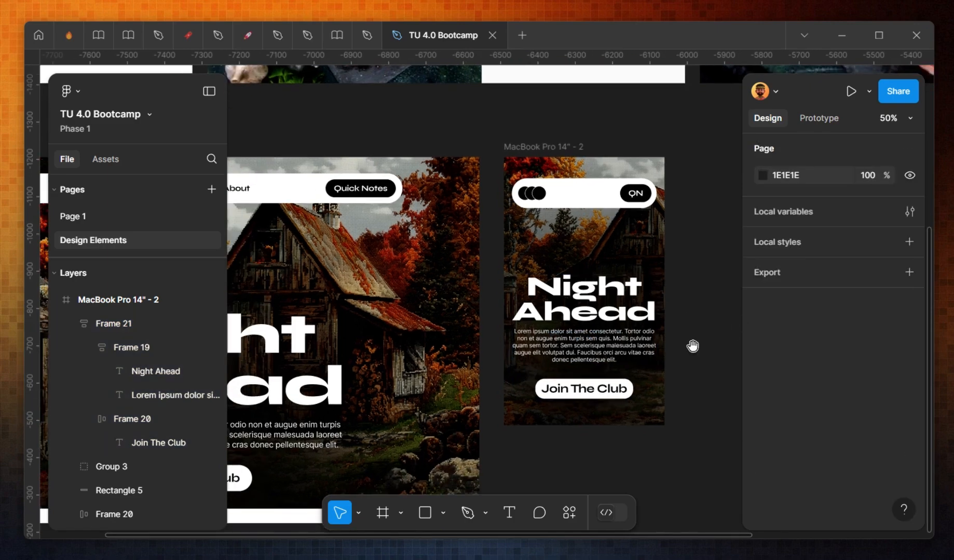
pyautogui.moveTo(693, 347); pyautogui.dragTo(732, 335)
pyautogui.scroll(-1, 620, 364)
pyautogui.moveTo(581, 459); pyautogui.dragTo(678, 424)
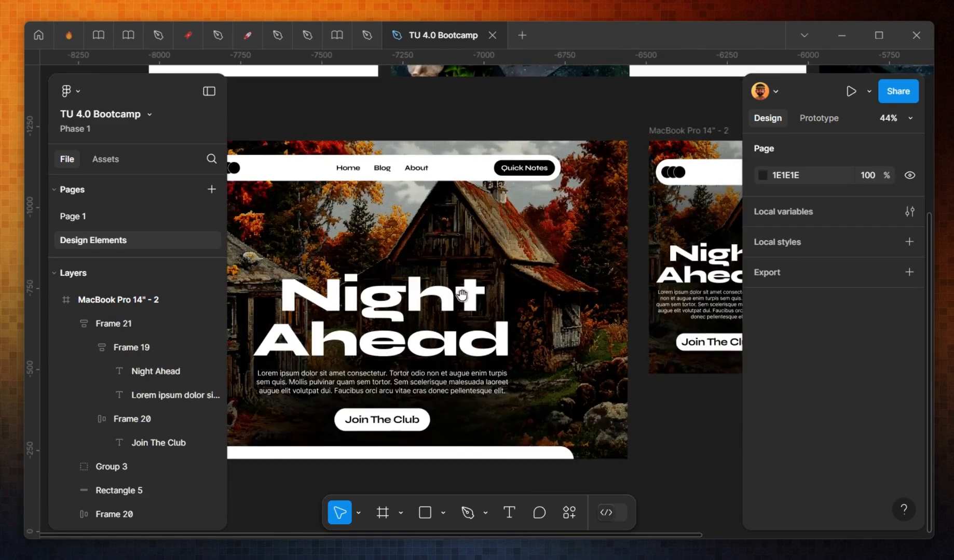
pyautogui.click(435, 207)
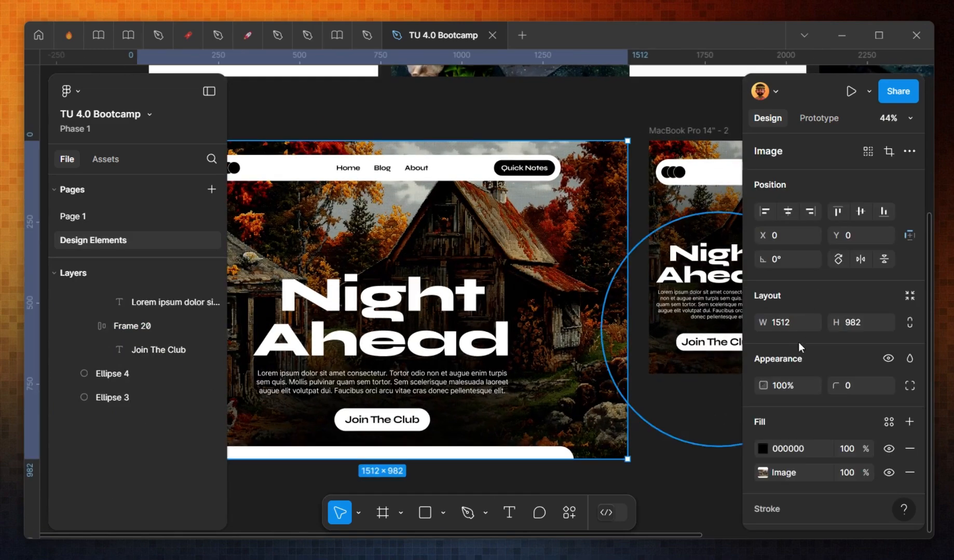
pyautogui.click(762, 470)
pyautogui.click(535, 328)
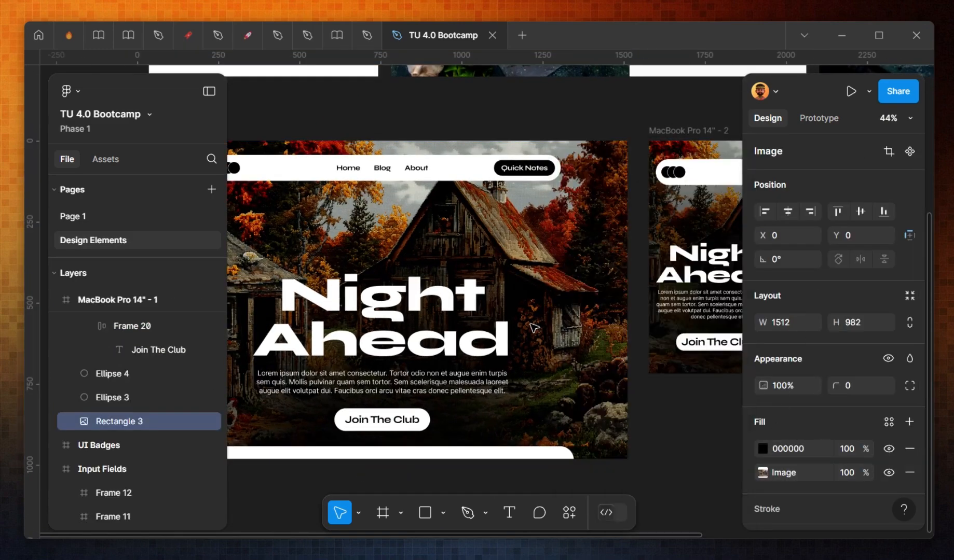
pyautogui.scroll(-1, 610, 324)
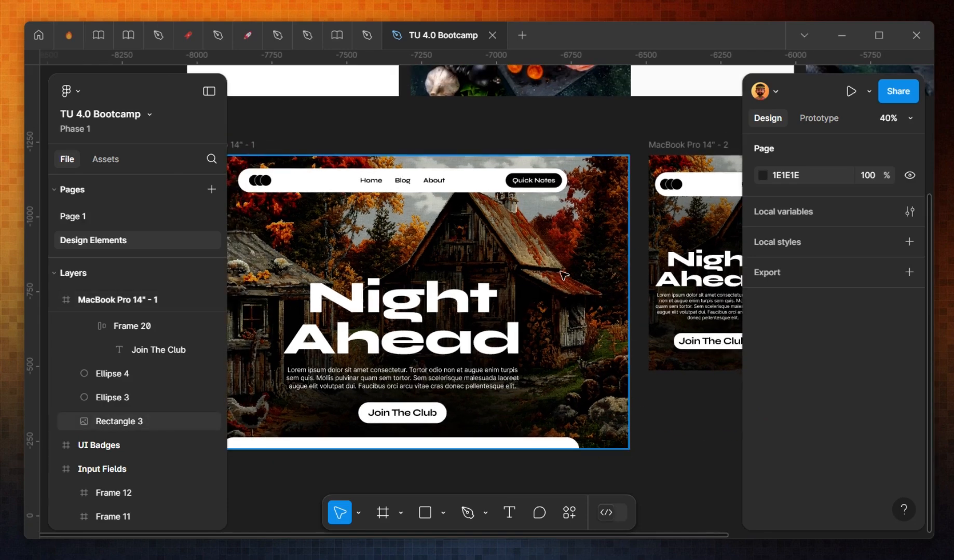
# Step: Draw a closed curved shape over the right part of the desktop hero frame with the Pen tool and add a fill
pyautogui.press('o')
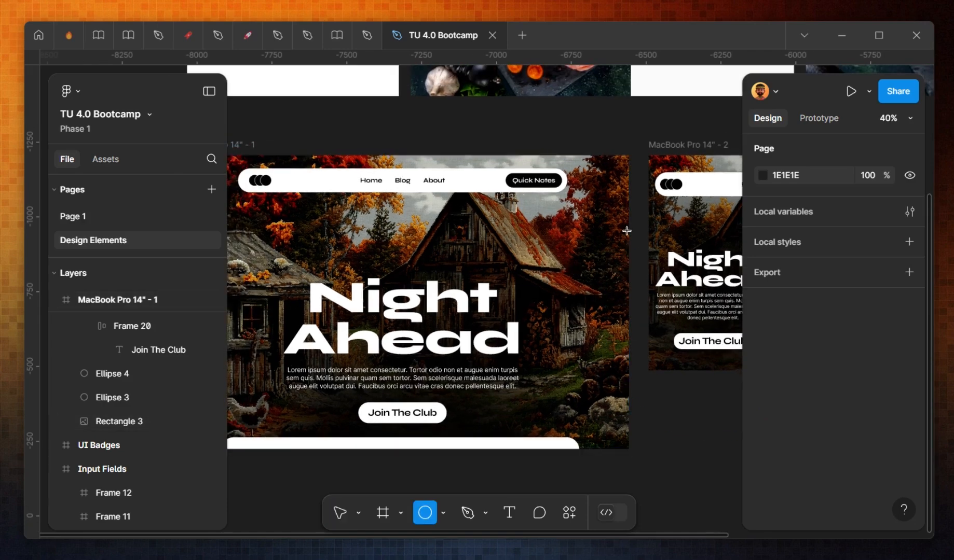
pyautogui.press('v')
pyautogui.press('p')
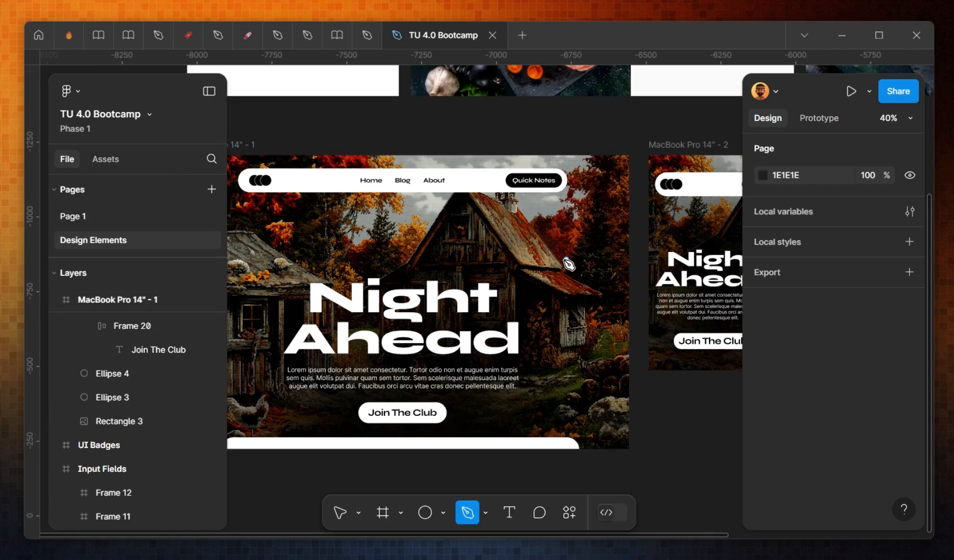
pyautogui.moveTo(500, 236); pyautogui.dragTo(509, 125)
pyautogui.moveTo(604, 113); pyautogui.dragTo(627, 129)
pyautogui.click(651, 127)
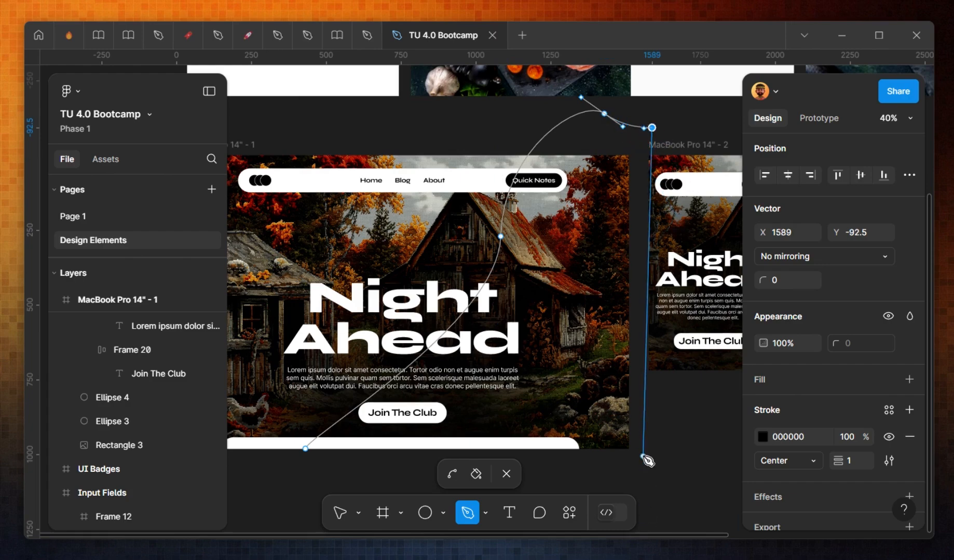
pyautogui.click(652, 473)
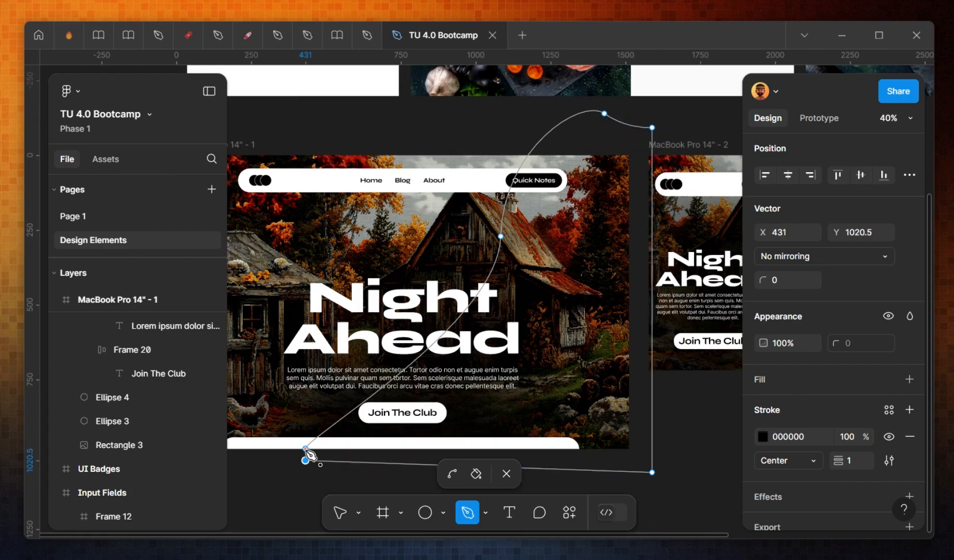
pyautogui.click(306, 460)
pyautogui.press('Escape')
pyautogui.click(828, 435)
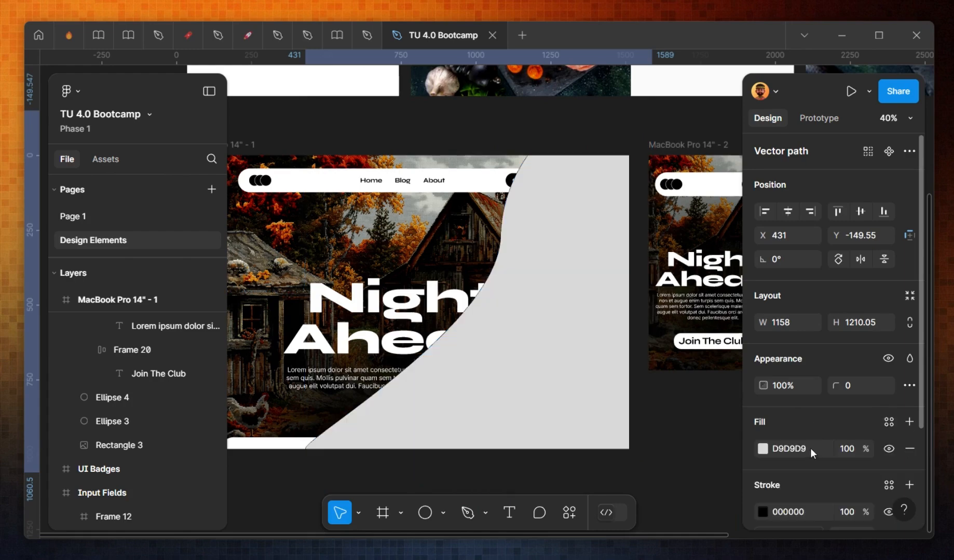
# Step: Fill the curved shape red FF2A2A and set its blend mode to Color dodge
pyautogui.click(765, 447)
pyautogui.moveTo(716, 255); pyautogui.dragTo(713, 148)
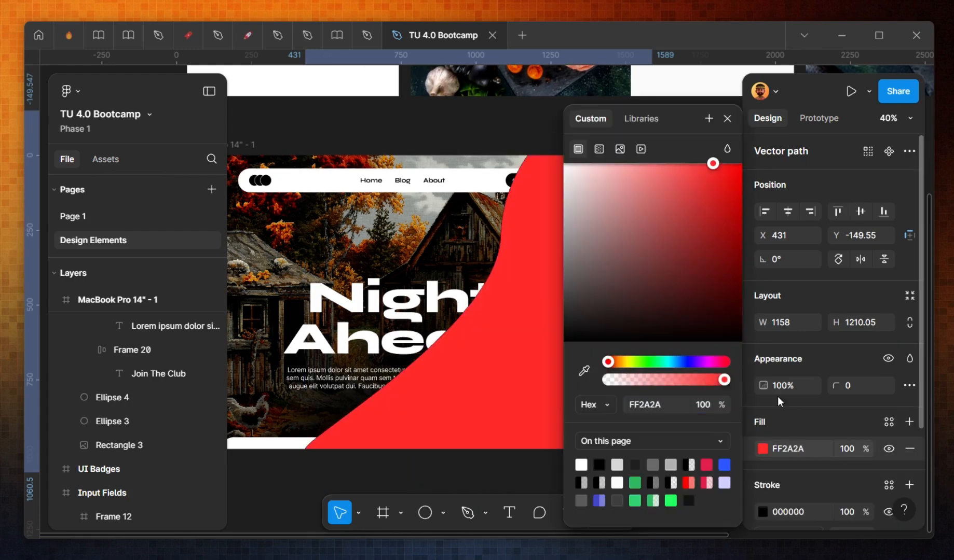
pyautogui.click(727, 149)
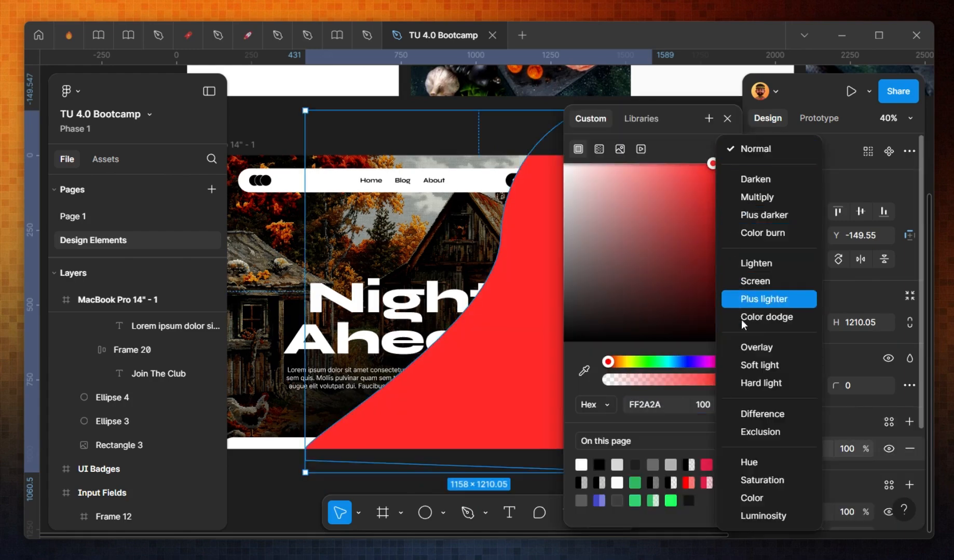
pyautogui.click(769, 365)
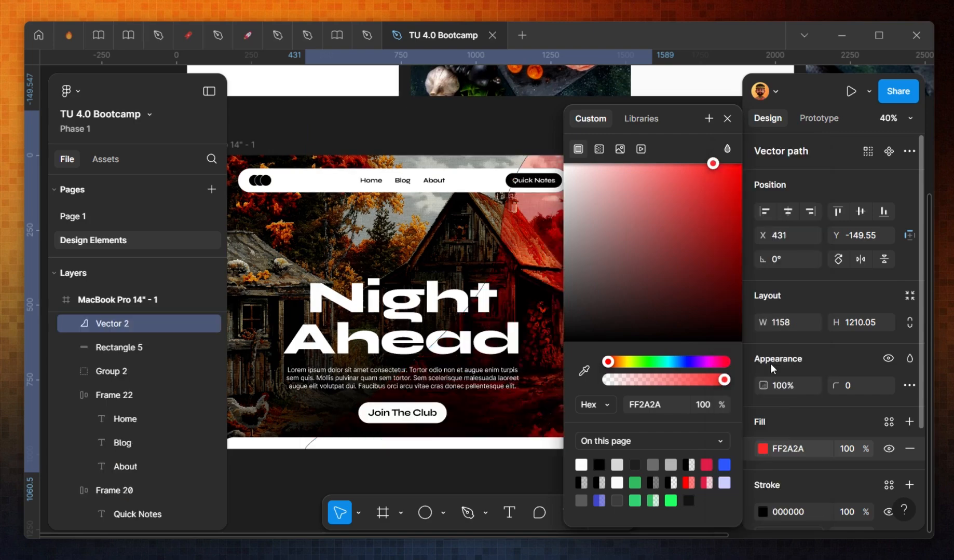
pyautogui.click(727, 150)
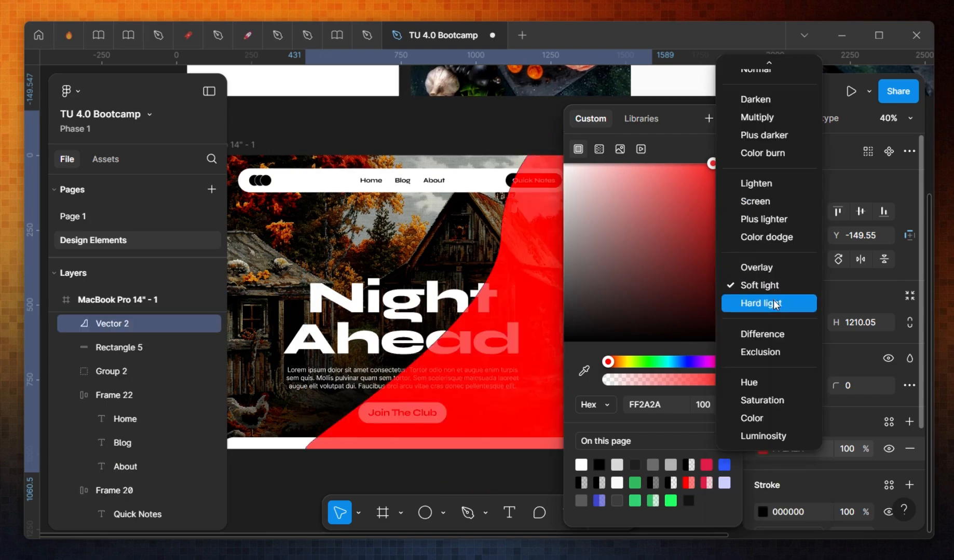
pyautogui.click(774, 237)
pyautogui.click(727, 119)
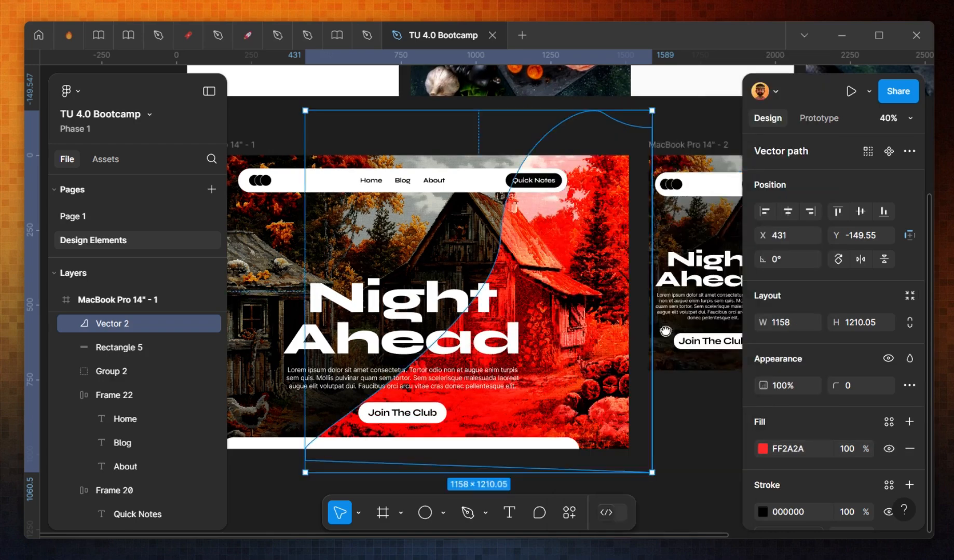
# Step: Change the curved shape's fill color to purple 921DFF
pyautogui.moveTo(635, 345); pyautogui.dragTo(742, 296)
pyautogui.click(763, 448)
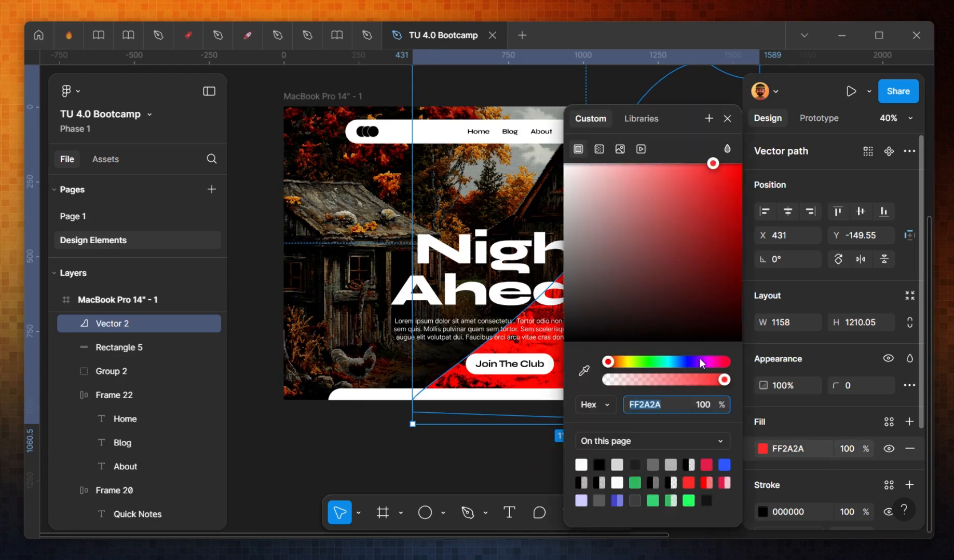
pyautogui.moveTo(699, 362); pyautogui.dragTo(683, 365)
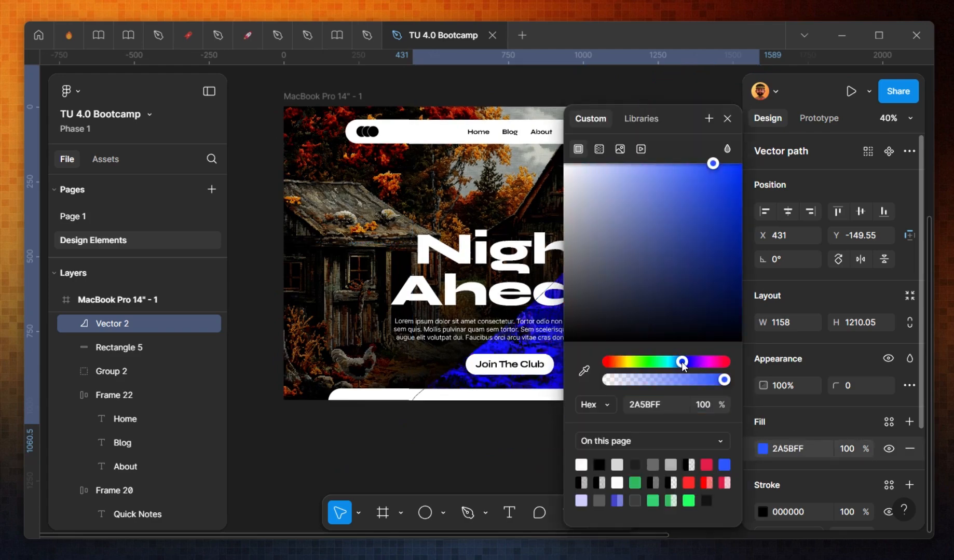
pyautogui.moveTo(702, 238); pyautogui.dragTo(711, 282)
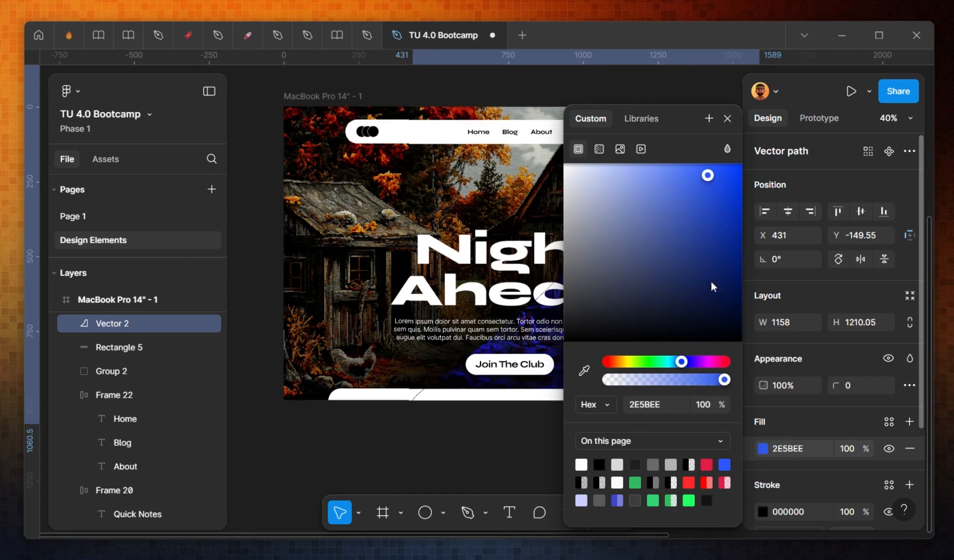
pyautogui.moveTo(702, 365); pyautogui.dragTo(696, 364)
pyautogui.moveTo(718, 254); pyautogui.dragTo(721, 164)
pyautogui.press('Escape')
pyautogui.click(621, 437)
pyautogui.moveTo(663, 361); pyautogui.dragTo(599, 372)
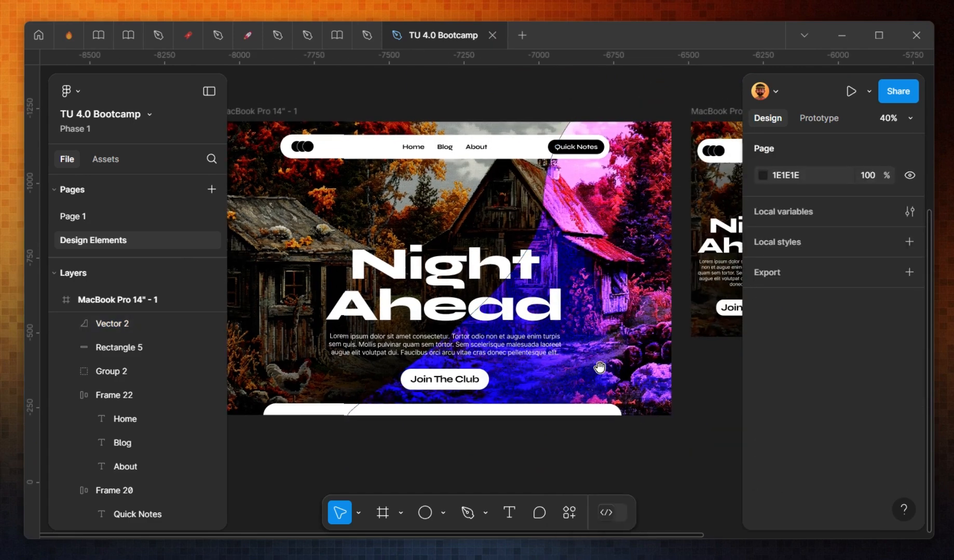
# Step: Edit the shape's path, moving the top curve handle so its left edge becomes a straight diagonal
pyautogui.doubleClick(555, 269)
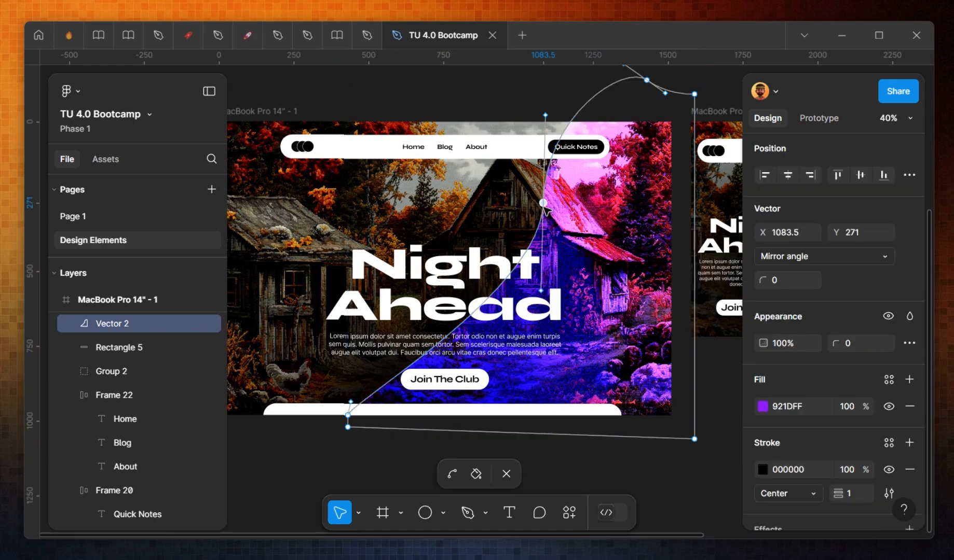
pyautogui.press('Return')
pyautogui.press('Return')
pyautogui.press('Delete')
pyautogui.hotkey('ctrl', 'z')
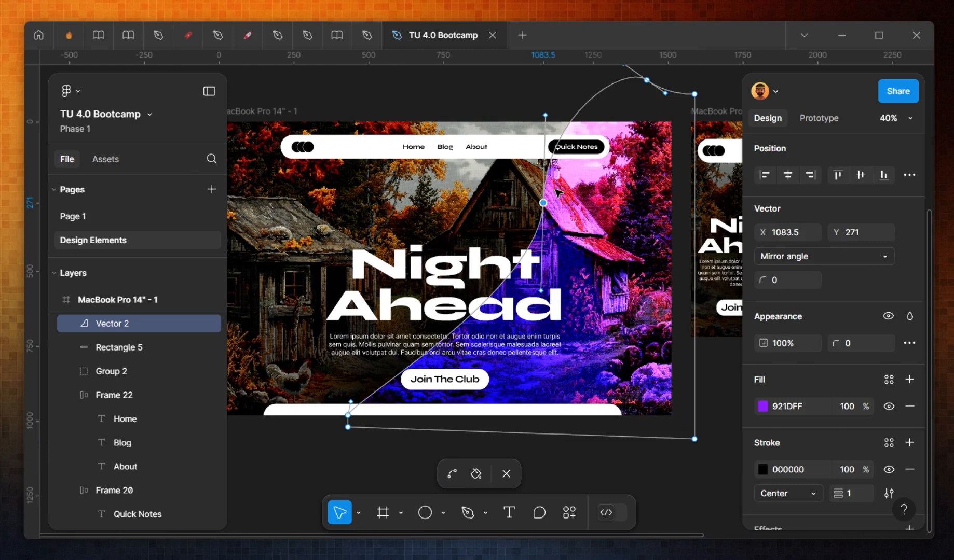
pyautogui.moveTo(546, 114); pyautogui.dragTo(624, 87)
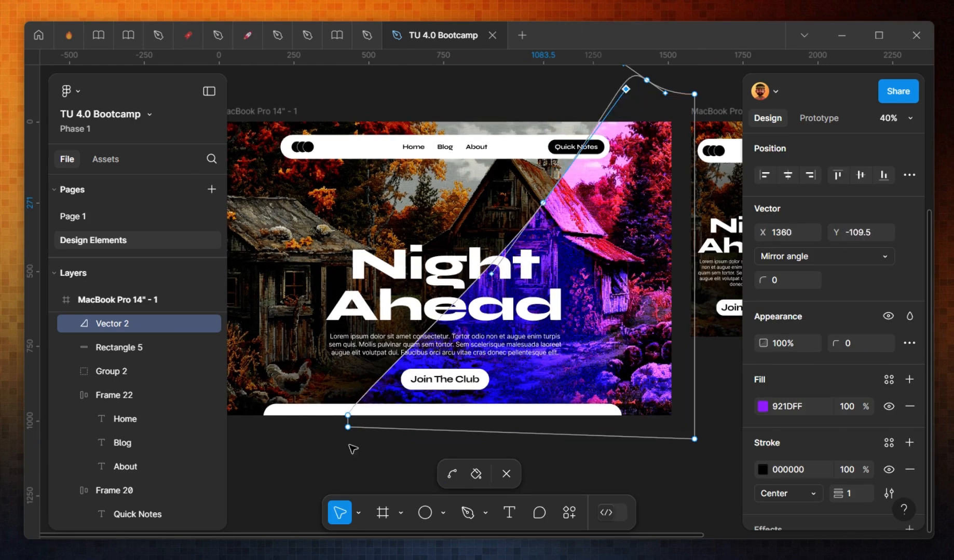
pyautogui.click(359, 427)
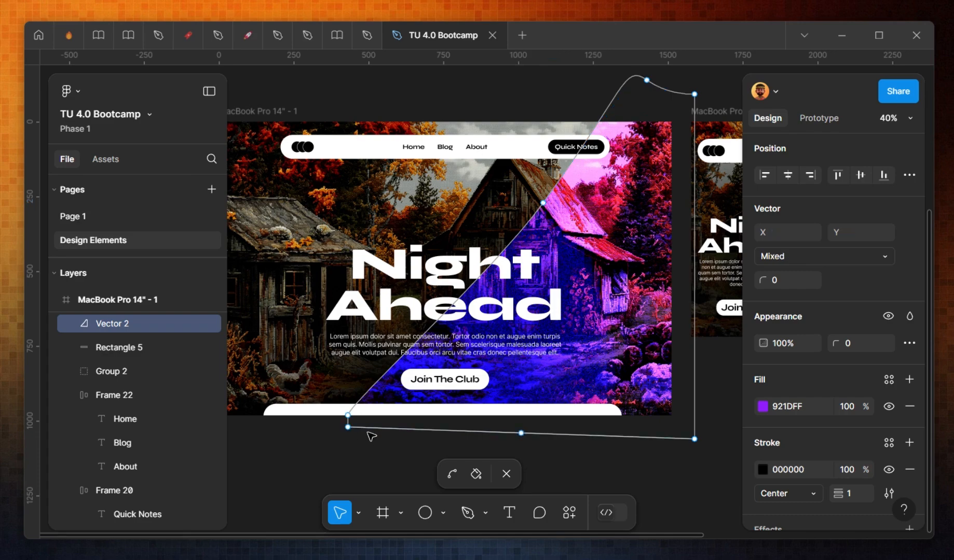
pyautogui.press('Escape')
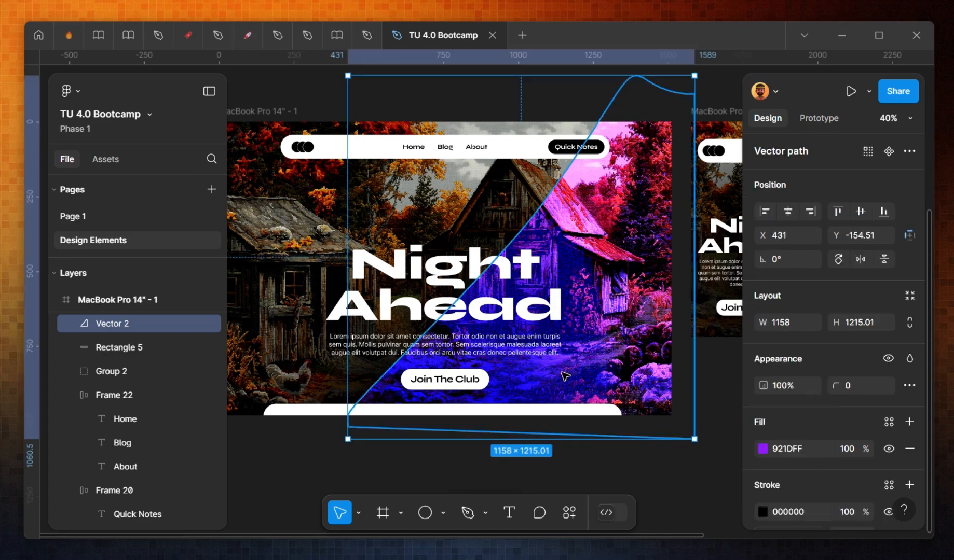
# Step: Enlarge the purple shape to about 1383 × 1370 and remove its stroke
pyautogui.click(721, 375)
pyautogui.click(634, 331)
pyautogui.moveTo(348, 440); pyautogui.dragTo(280, 486)
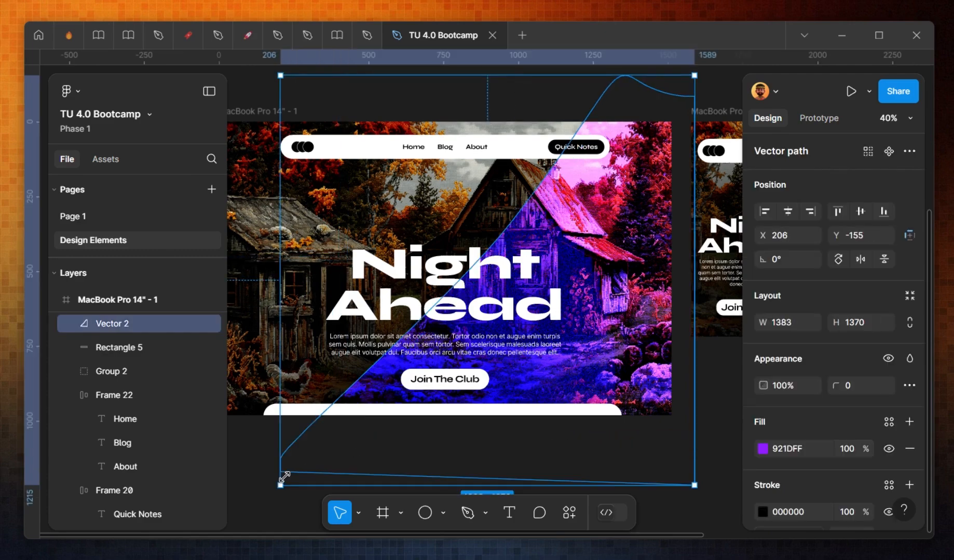
pyautogui.scroll(-3, 890, 494)
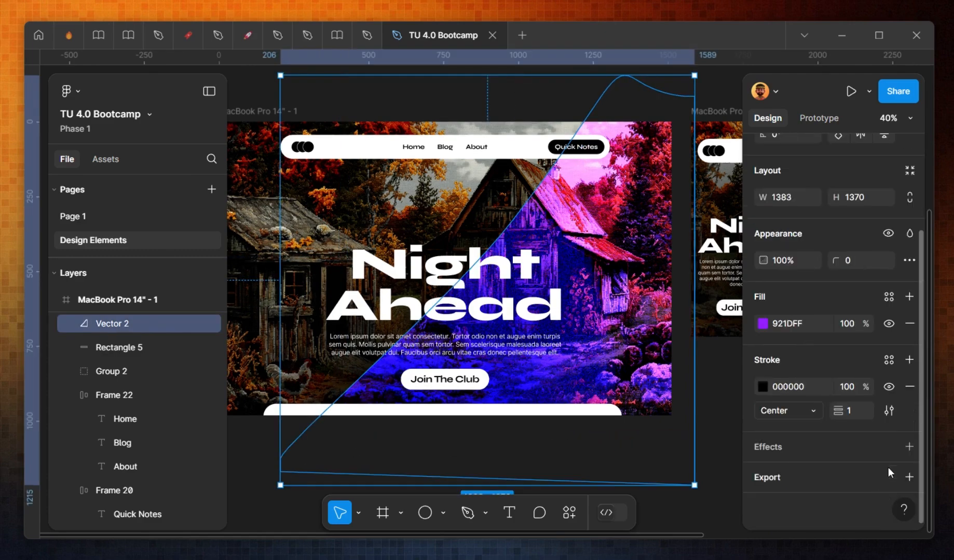
pyautogui.click(910, 386)
pyautogui.click(639, 469)
pyautogui.click(511, 378)
pyautogui.click(401, 290)
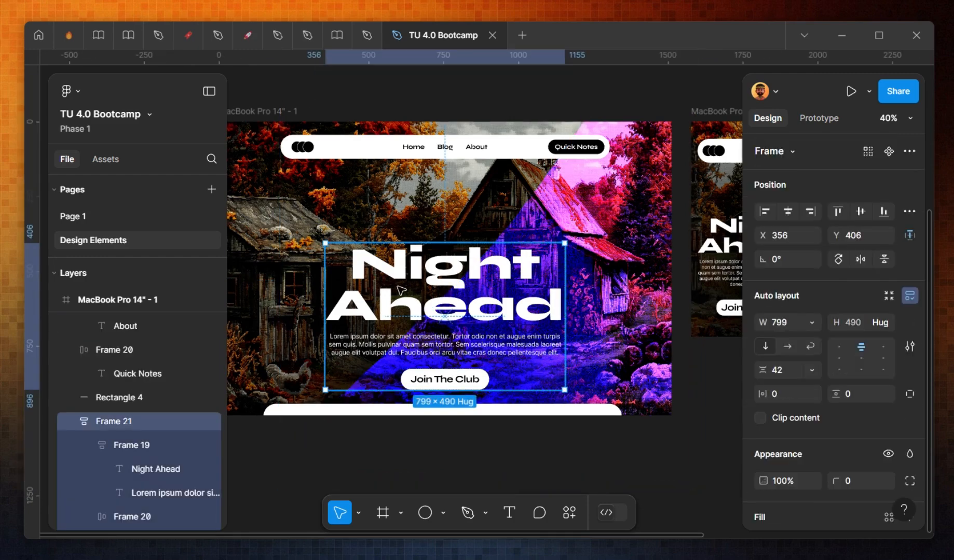
pyautogui.click(714, 448)
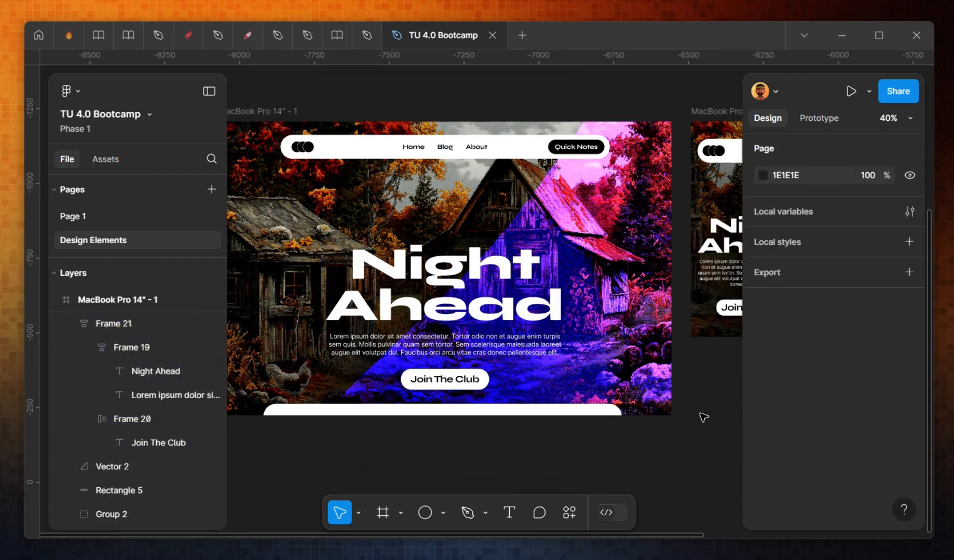
pyautogui.scroll(-1, 703, 417)
pyautogui.scroll(2, 632, 381)
pyautogui.scroll(-3, 597, 269)
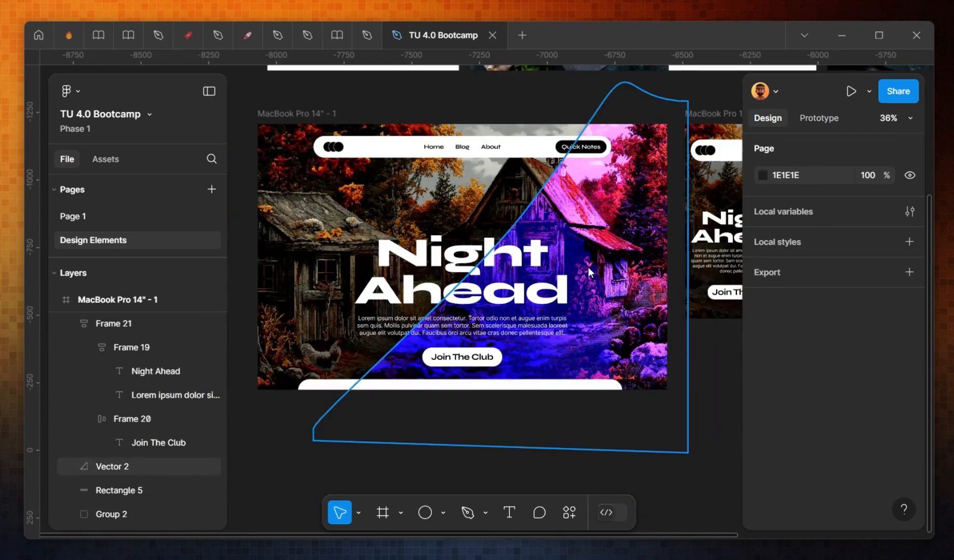
# Step: Draw a rectangle about 820 × 1106 over the desktop frame's left side and copy the purple shape's properties
pyautogui.press('r')
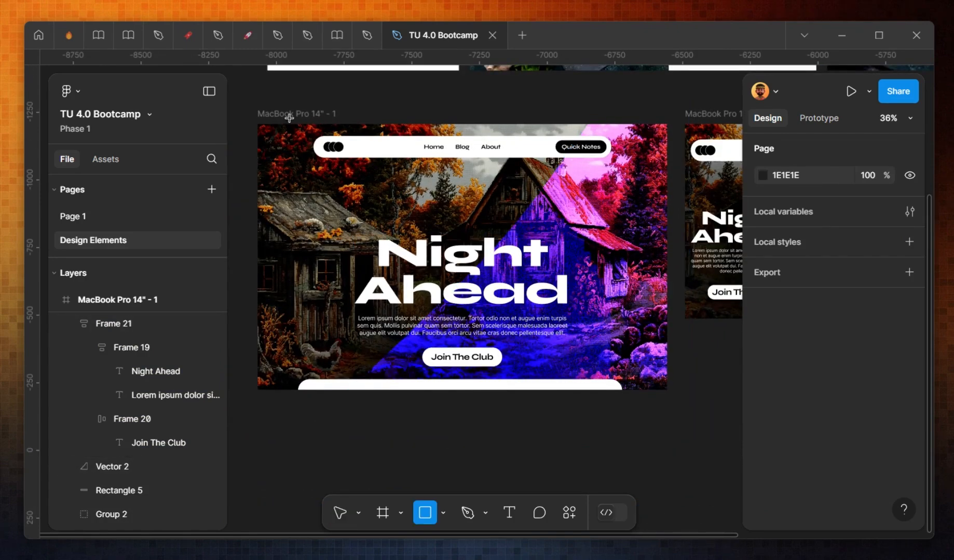
pyautogui.moveTo(258, 117); pyautogui.dragTo(479, 416)
pyautogui.click(545, 174)
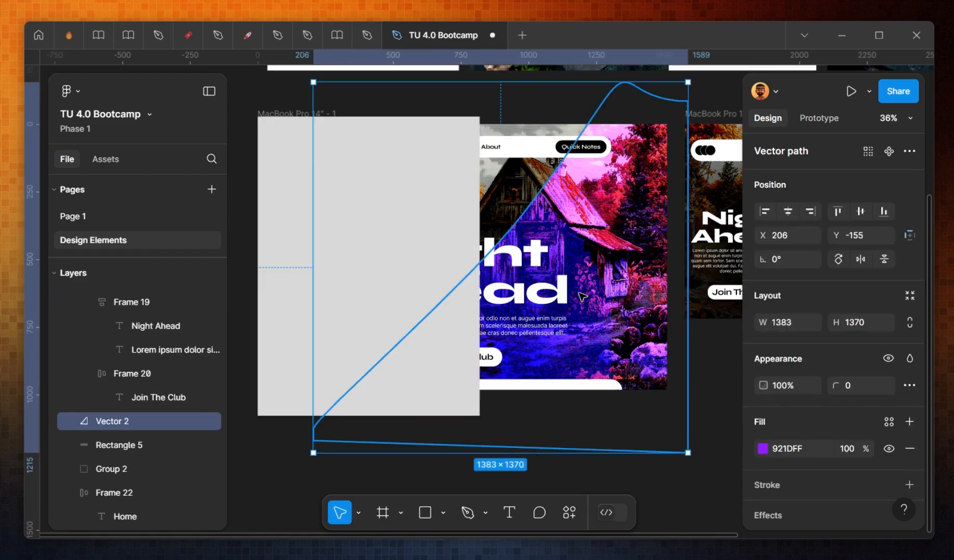
pyautogui.rightClick(581, 100)
pyautogui.moveTo(651, 166)
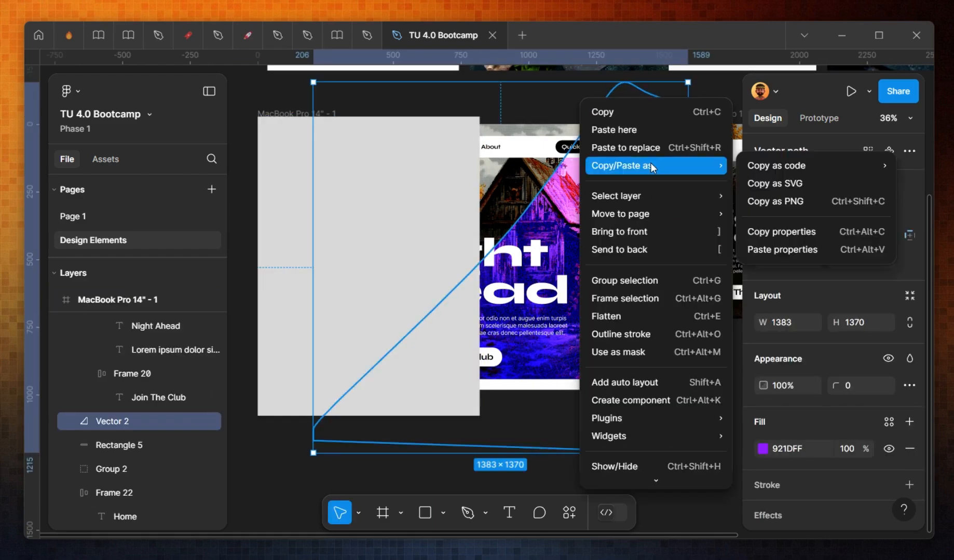
pyautogui.click(781, 232)
# Step: Paste the copied properties onto the new rectangle and delete the purple diagonal shape
pyautogui.click(435, 246)
pyautogui.rightClick(435, 246)
pyautogui.moveTo(537, 173)
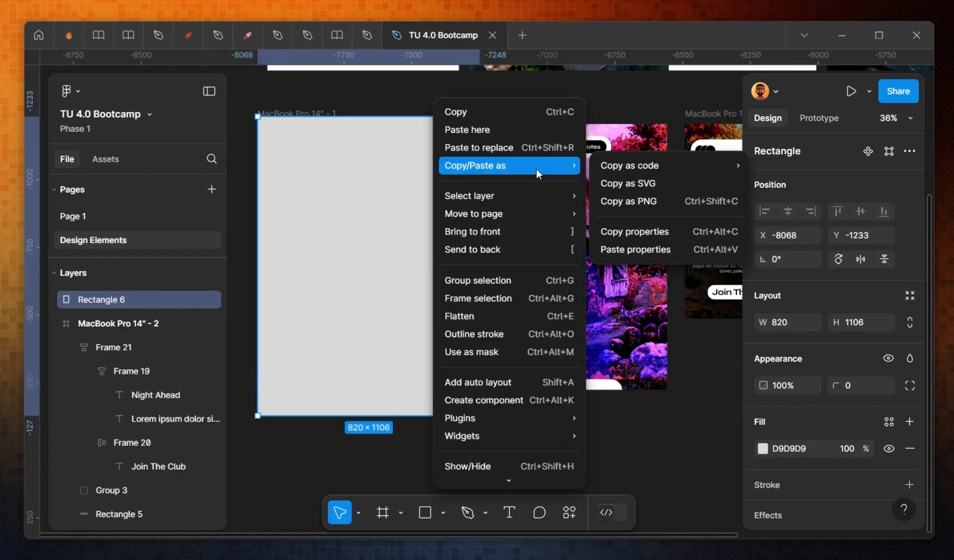
pyautogui.click(623, 249)
pyautogui.click(631, 234)
pyautogui.press('Delete')
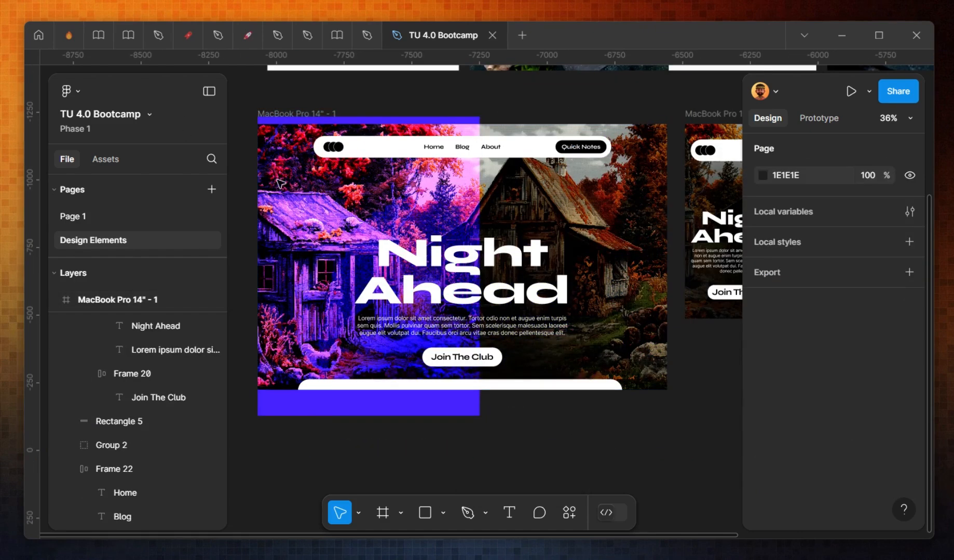
# Step: Cut the purple rectangle and paste it inside the desktop frame, moving it over the right half
pyautogui.click(332, 219)
pyautogui.hotkey('ctrl', 'x')
pyautogui.click(333, 221)
pyautogui.hotkey('ctrl', 'v')
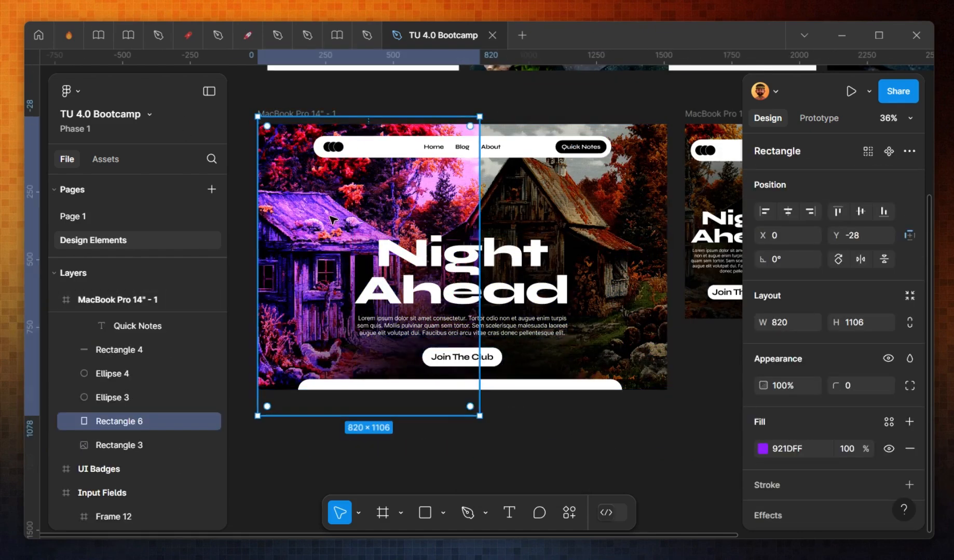
pyautogui.moveTo(332, 219); pyautogui.dragTo(602, 251)
pyautogui.click(607, 460)
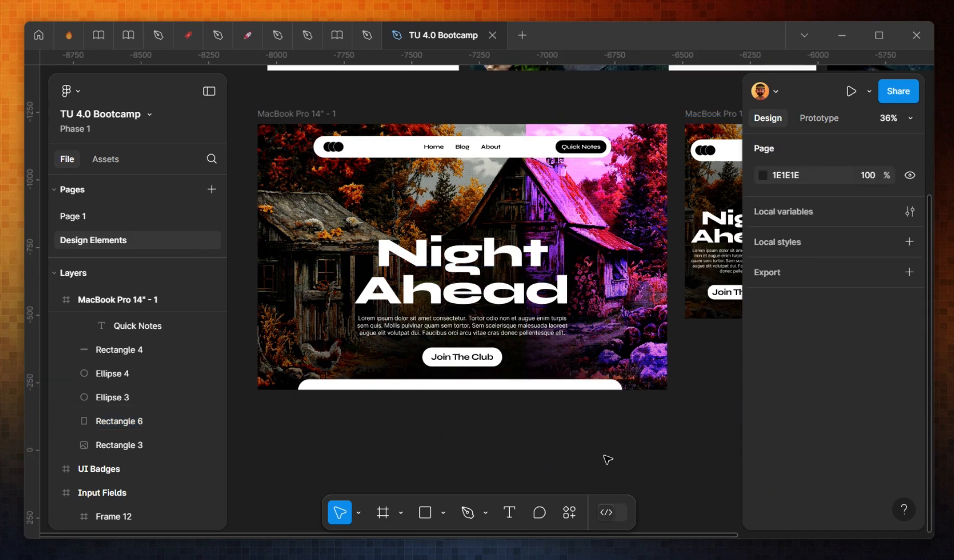
# Step: Align the purple rectangle with the frame's right half and resize it to about 758 × 1010
pyautogui.click(536, 264)
pyautogui.moveTo(524, 245); pyautogui.dragTo(462, 247)
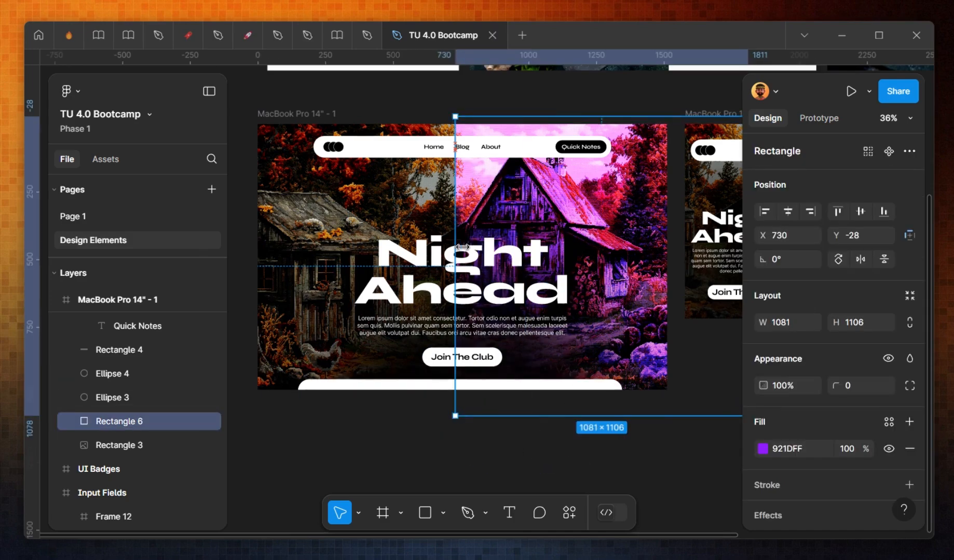
pyautogui.scroll(-2, 656, 300)
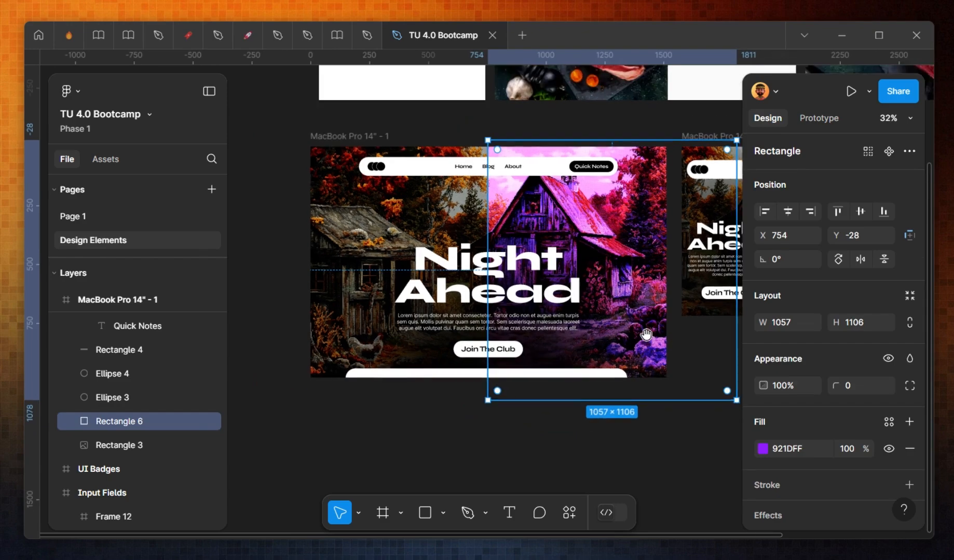
pyautogui.hscroll(2, 650, 342)
pyautogui.moveTo(652, 401); pyautogui.dragTo(579, 375)
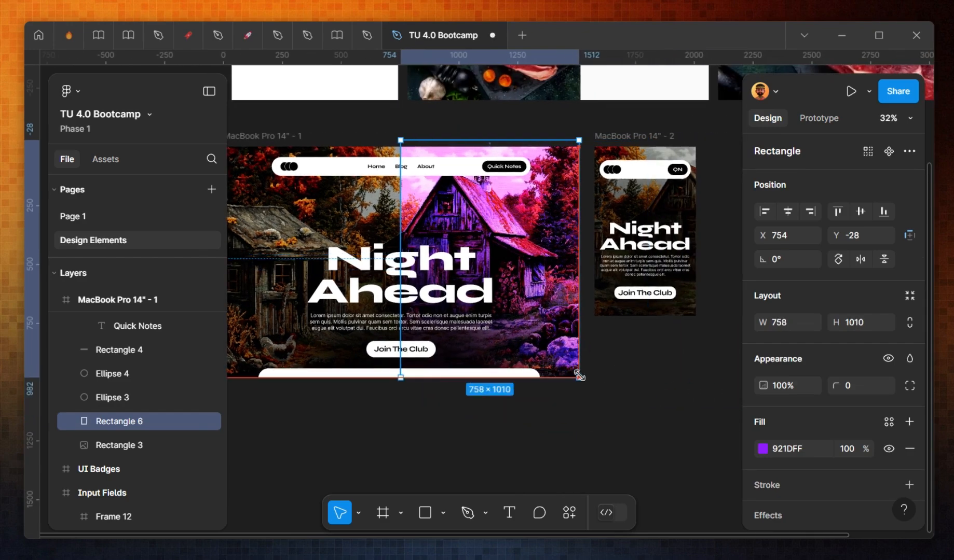
pyautogui.scroll(2, 487, 174)
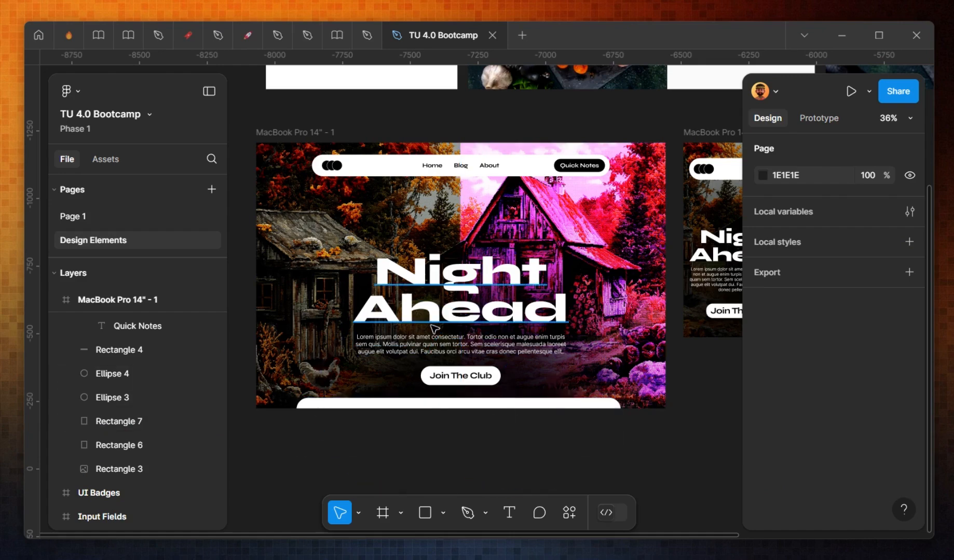
pyautogui.scroll(8, 436, 330)
pyautogui.scroll(-7, 502, 335)
pyautogui.moveTo(525, 263); pyautogui.dragTo(504, 294)
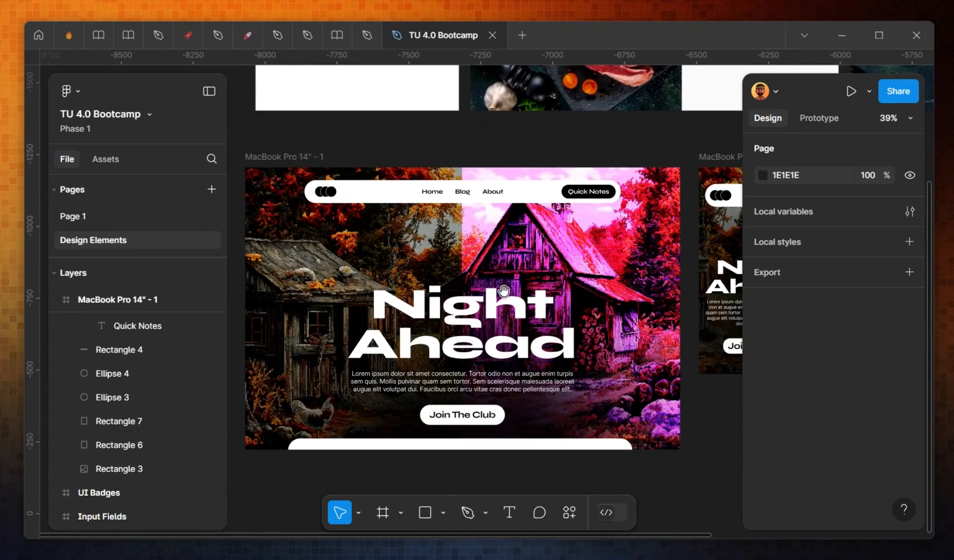
pyautogui.click(493, 346)
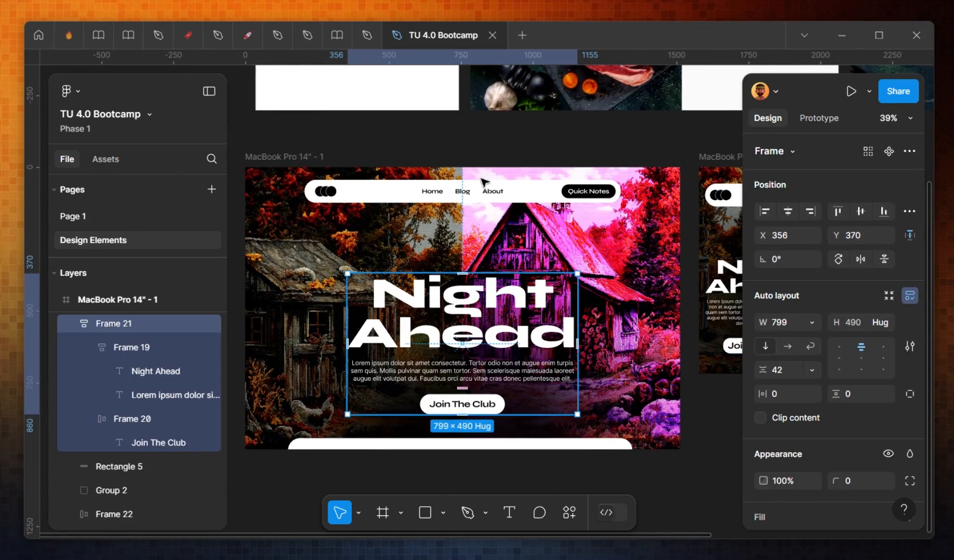